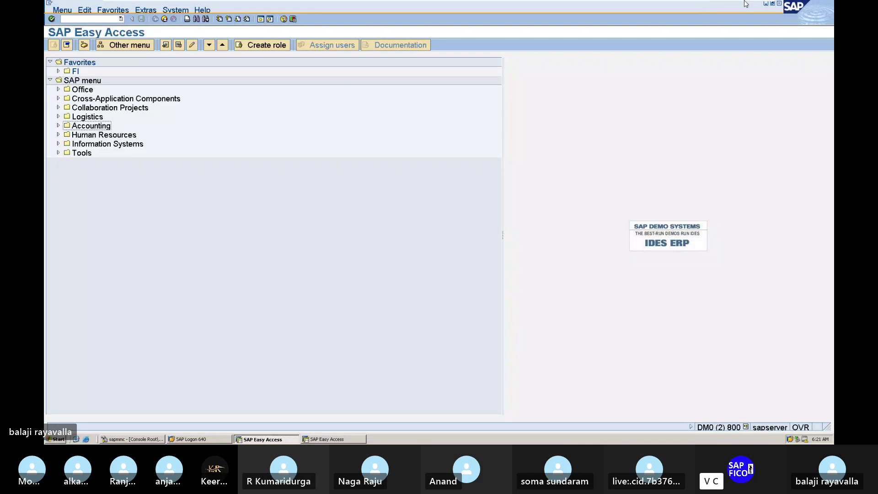
Step: Switch to the GENERAL LEDGER CONFIGURATIONS Word document and place the cursor at the end of the OB41 posting keys line
click(746, 4)
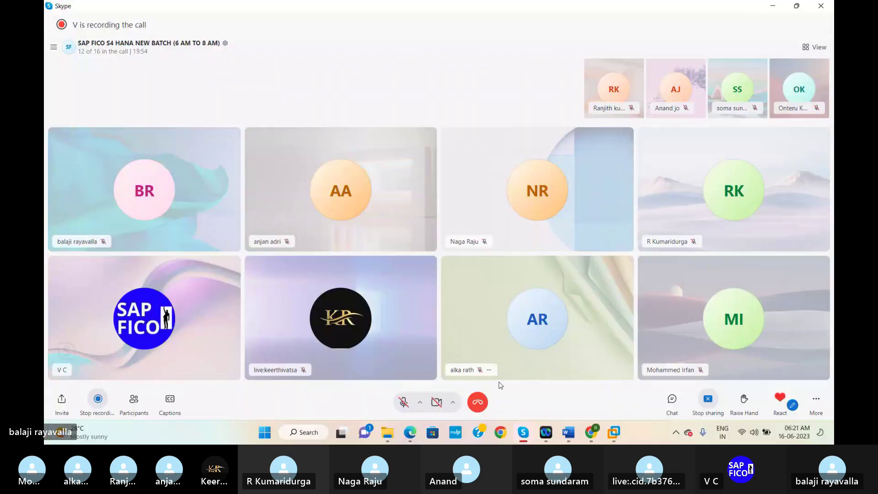
click(568, 442)
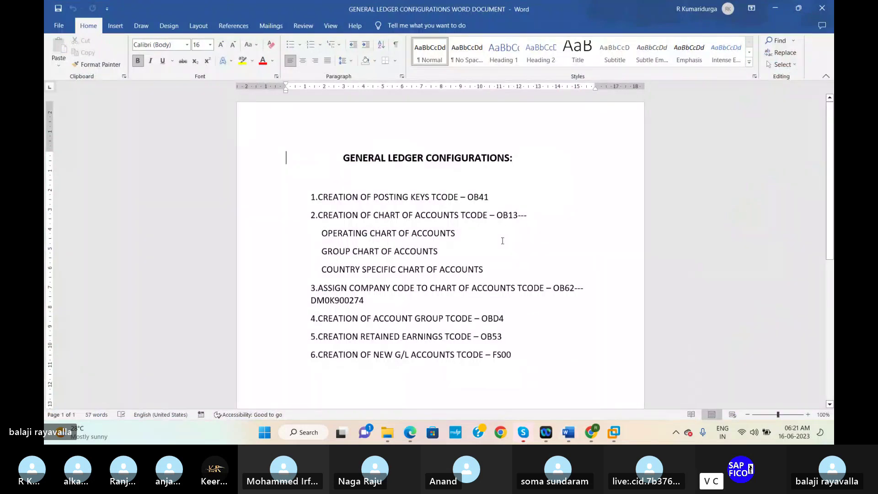
click(571, 227)
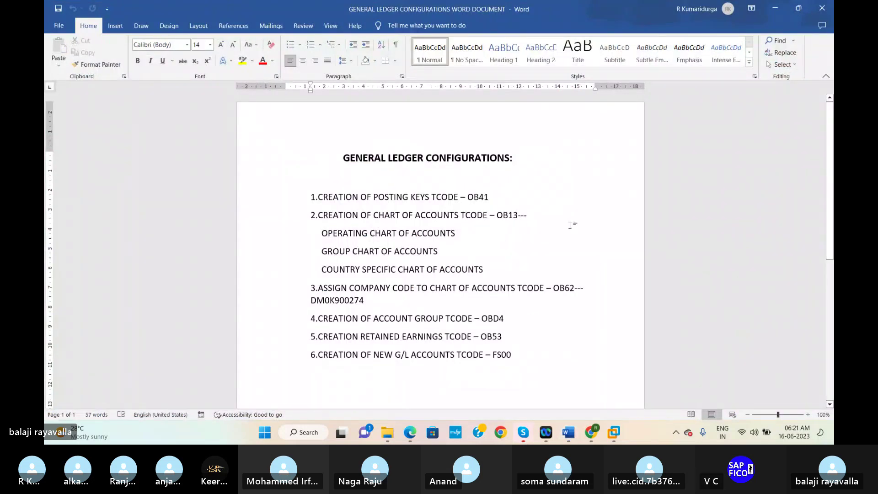
click(540, 188)
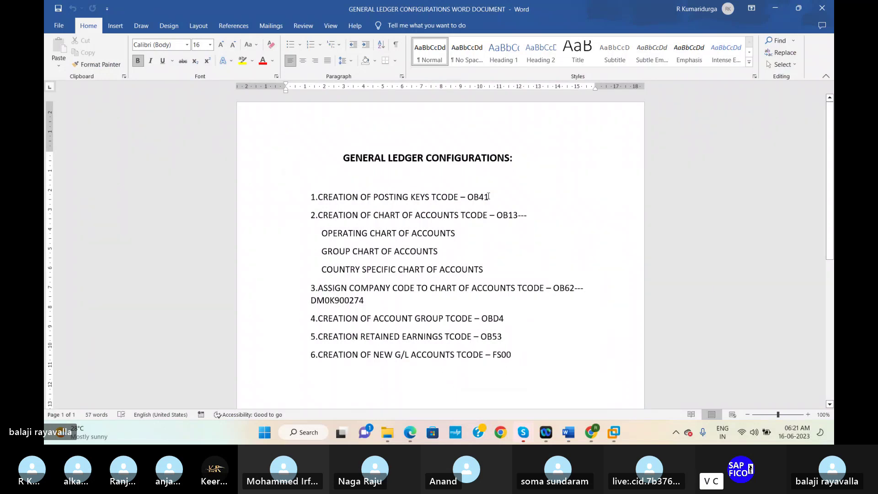
click(488, 196)
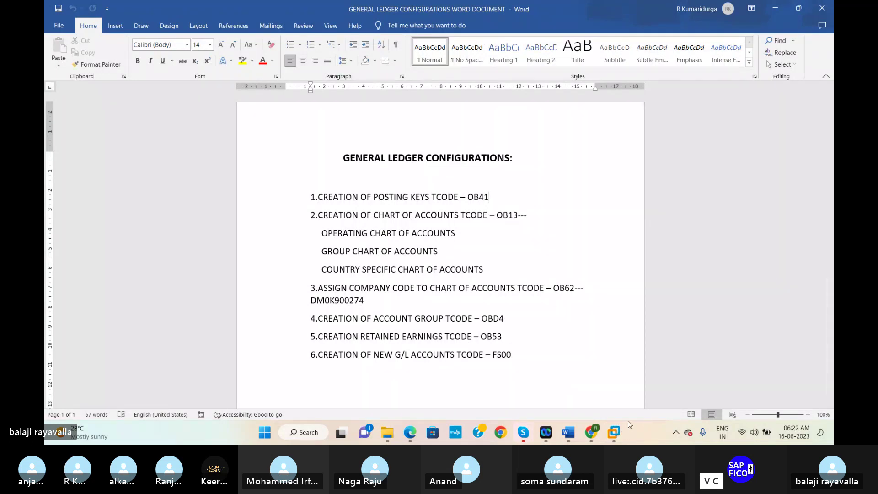
Step: Undo the last edit in the configuration document and return the cursor to the end of the posting keys line
mouse_move(612, 431)
mouse_move(633, 382)
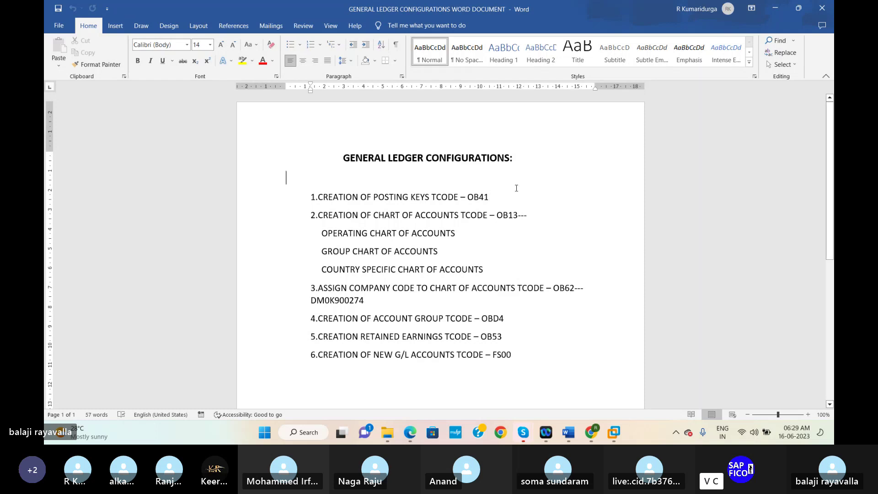
key(ctrl+z)
click(493, 198)
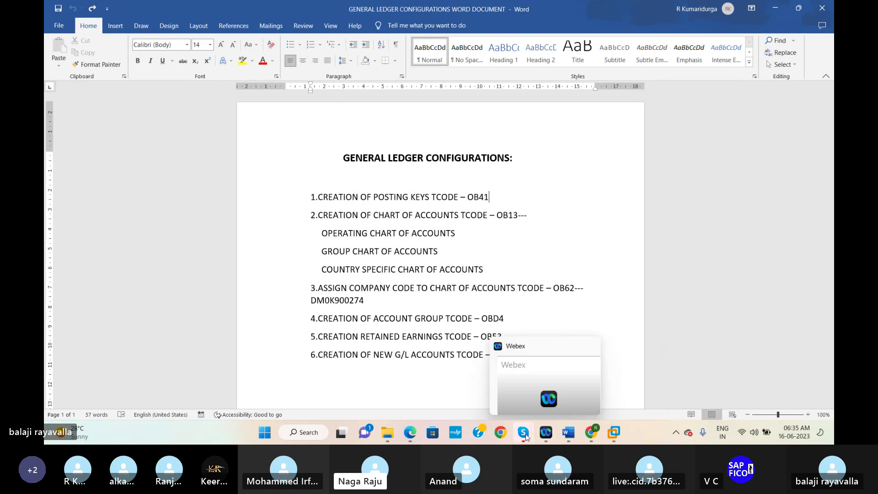
Step: Switch to the Skype call window to check the call participants
mouse_move(521, 439)
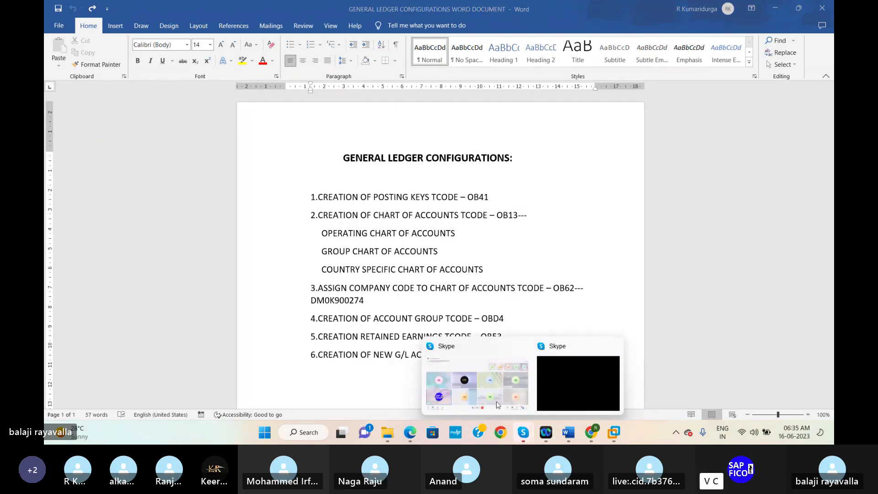
mouse_move(494, 391)
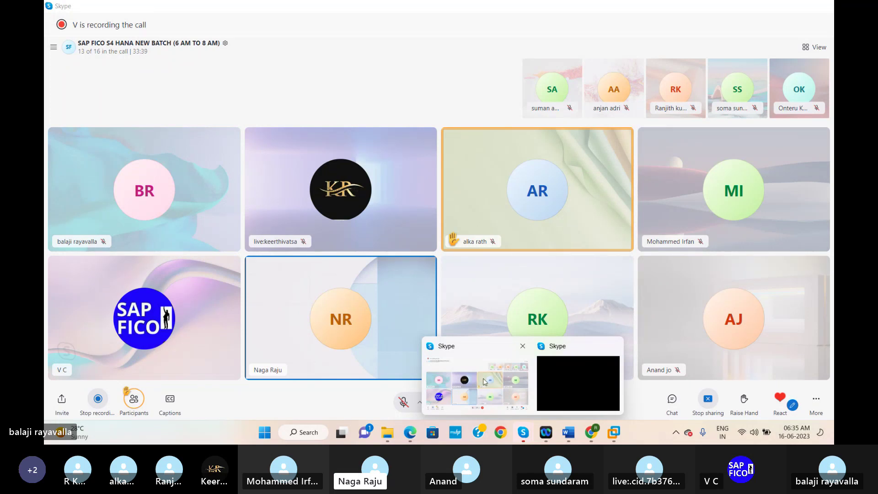
click(479, 378)
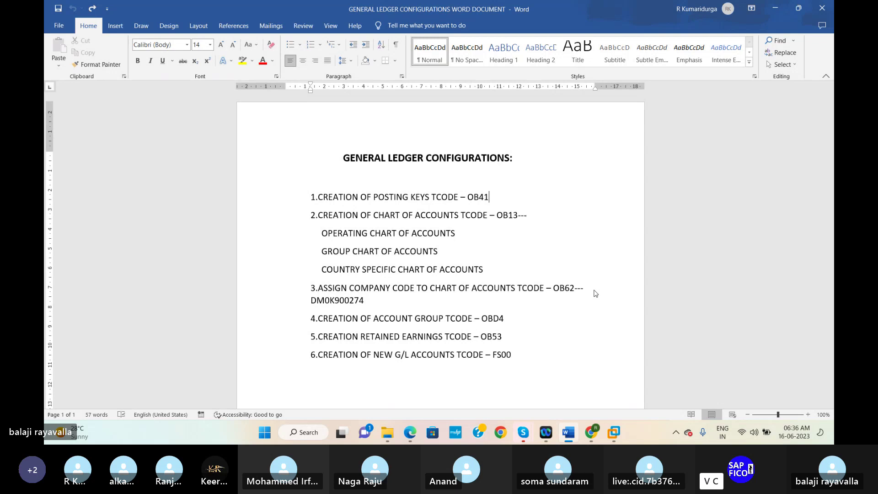
Step: Raise the system sound volume and check the levels in the volume mixer, closing it when done
key(XF86AudioRaiseVolume)
right_click(755, 433)
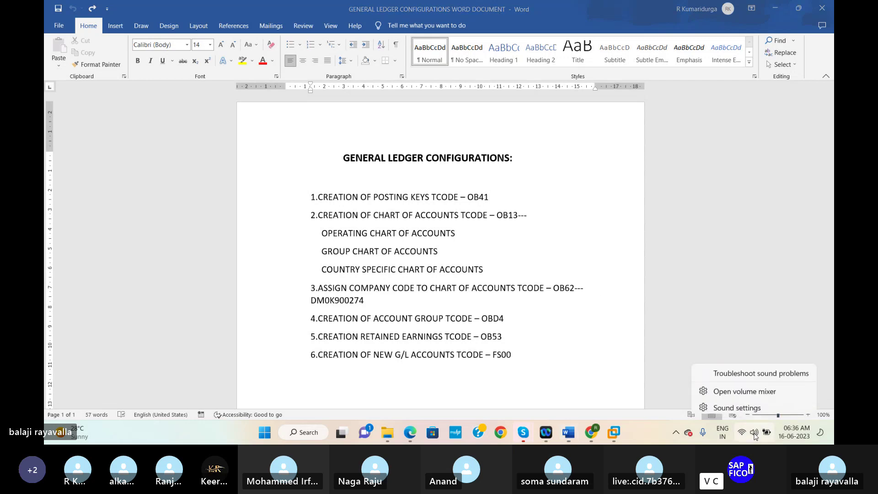
click(767, 393)
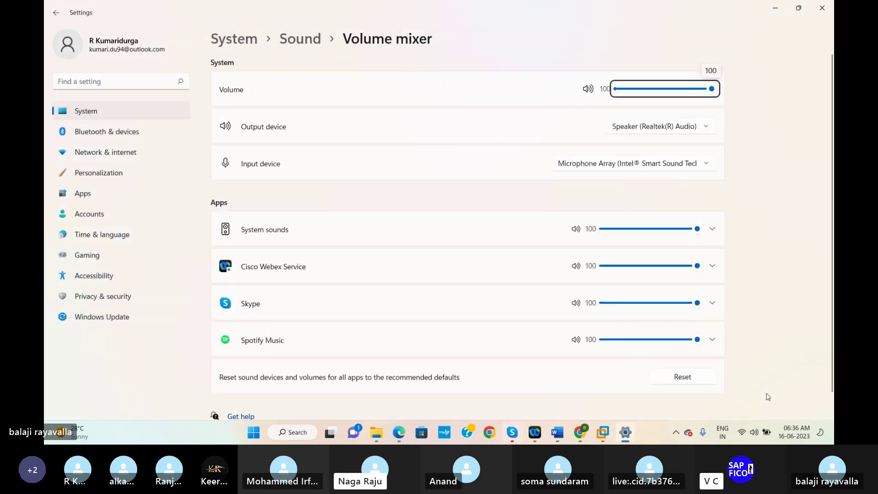
click(822, 9)
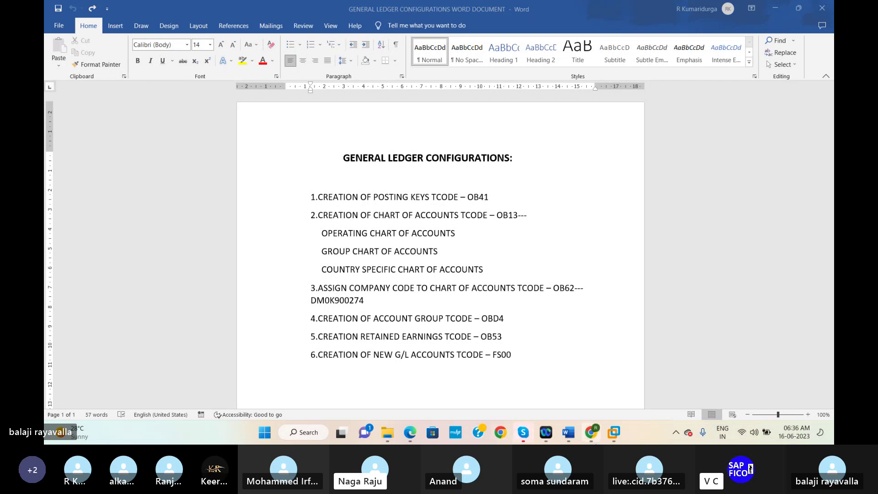
Step: Switch to the SAP session and open the G/L account groups overview with transaction /NOBD4
mouse_move(615, 440)
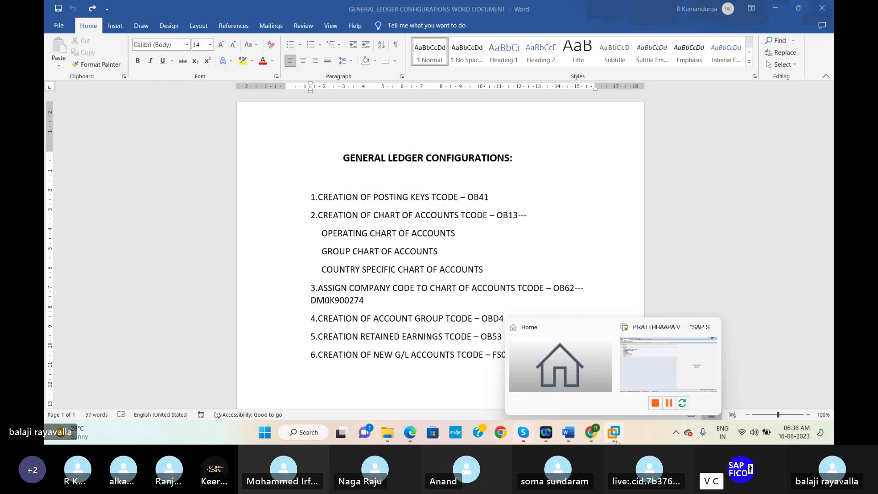
click(646, 357)
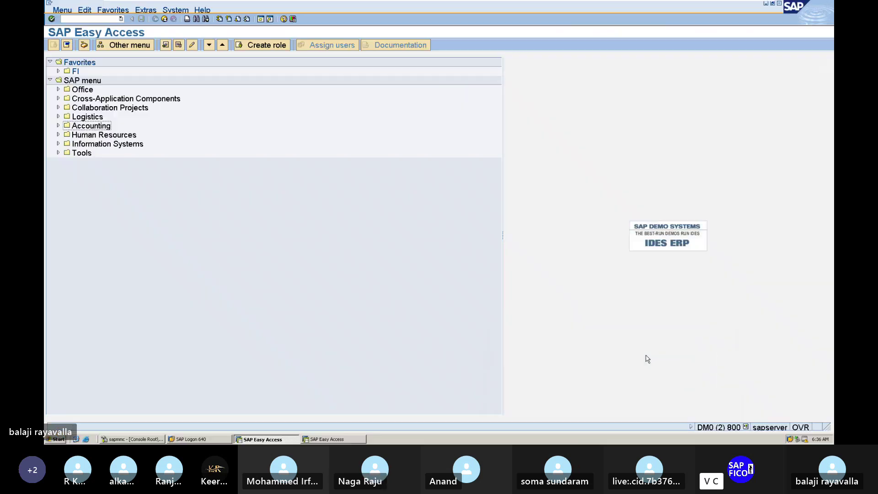
click(83, 19)
text(/NOBD4)
key(Return)
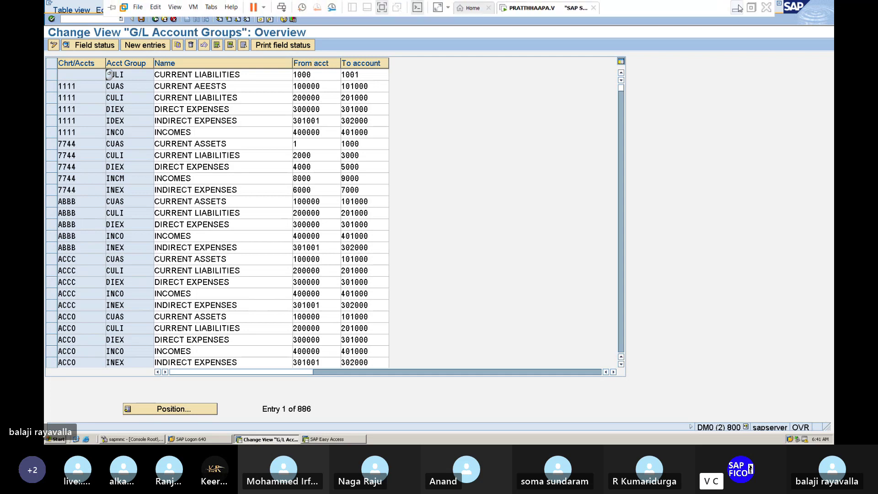
Step: Return to the Word document and go through the configuration list down to the new G/L accounts transaction code
click(737, 8)
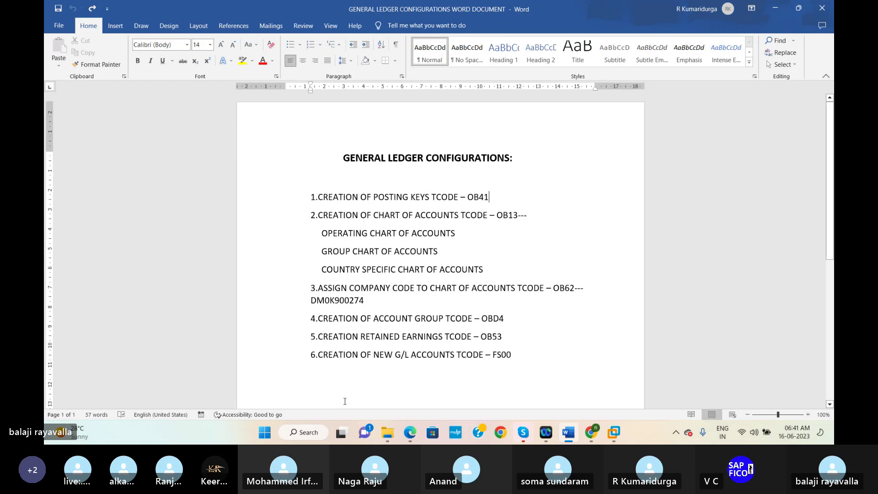
key(Down)
key(Down)
key(Down)
key(Down)
key(Down)
key(Down)
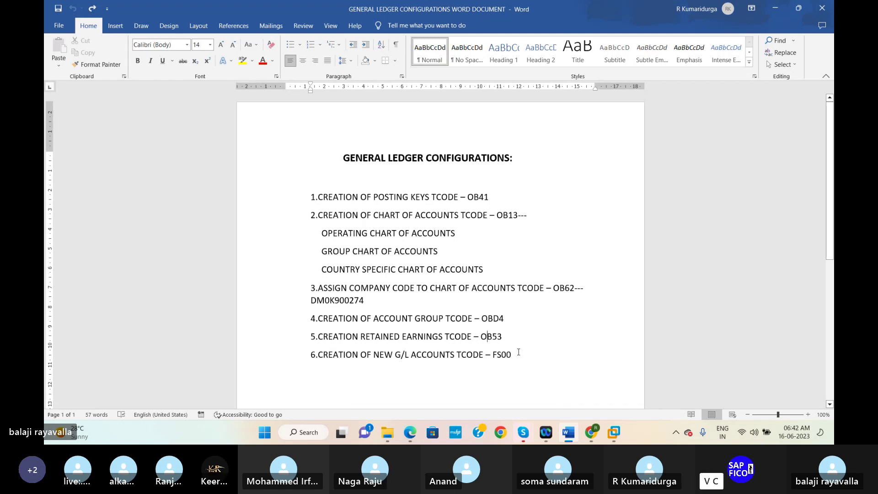
key(End)
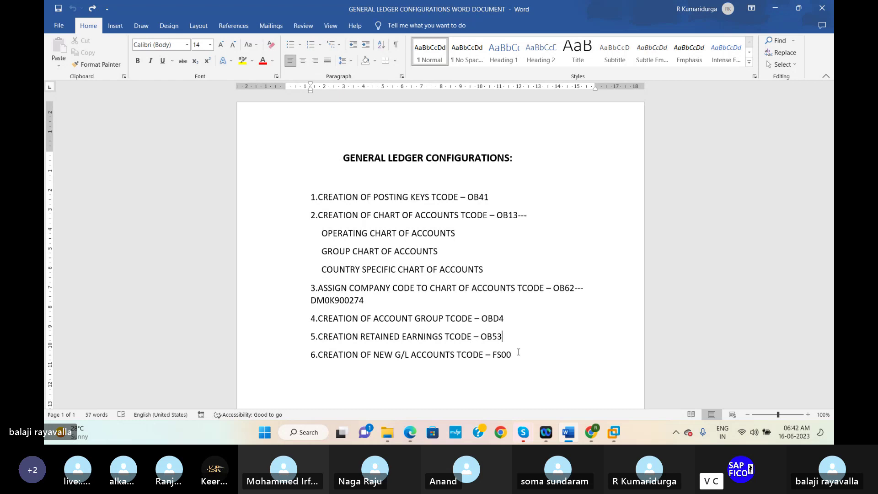
key(Down)
Step: Switch back to the SAP session and open central G/L account editing with transaction /NFS00
mouse_move(606, 438)
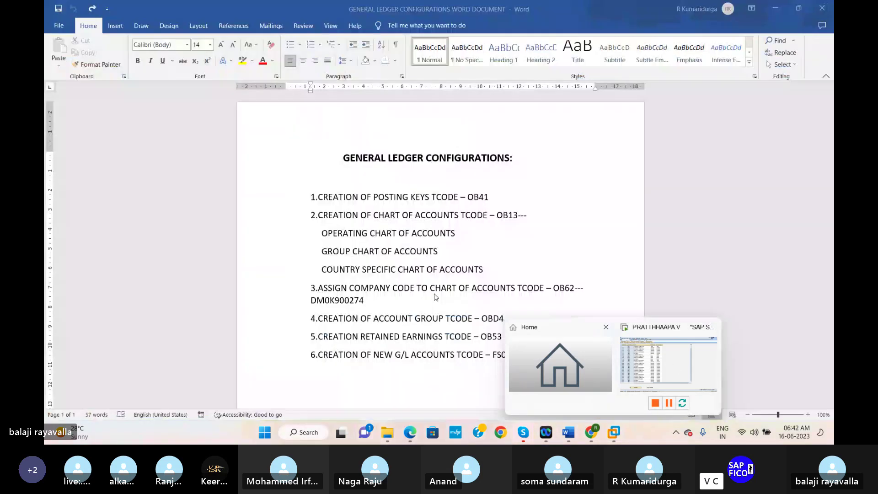
click(663, 376)
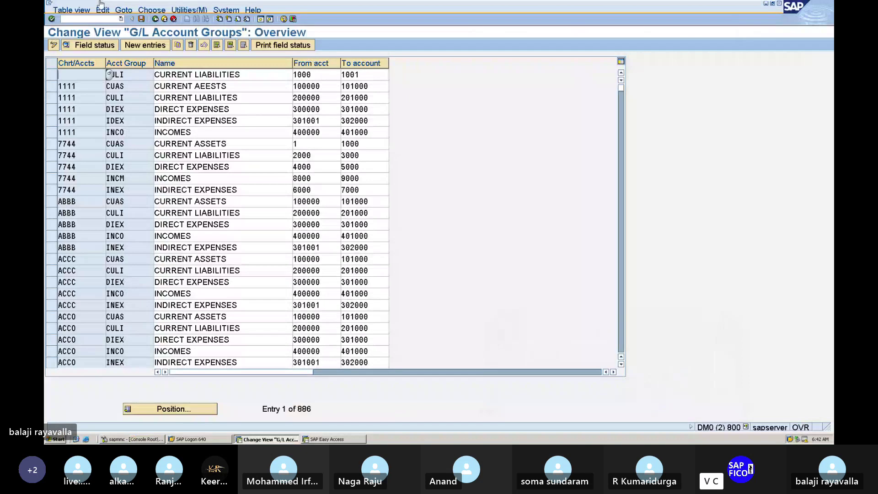
click(84, 20)
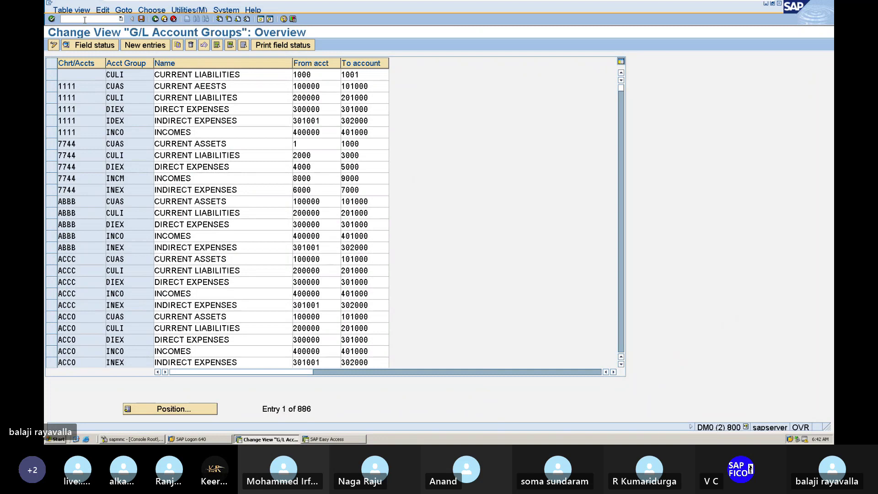
text(N)
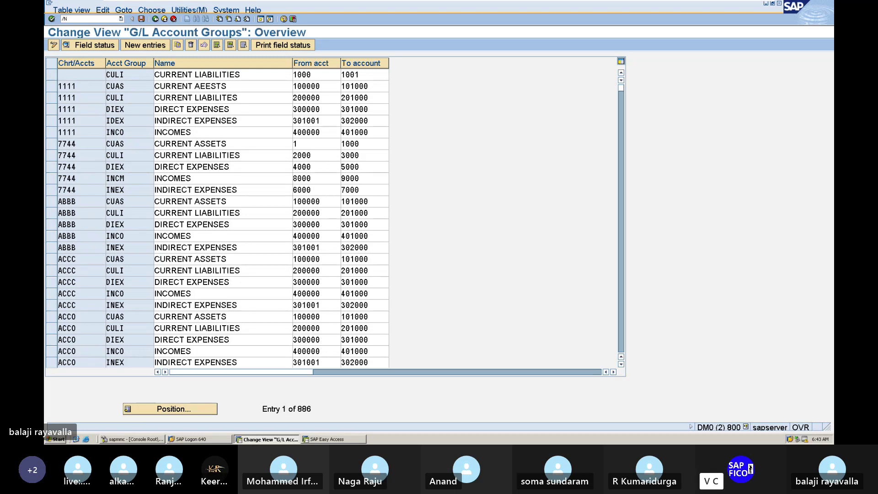
text(FS00)
key(Return)
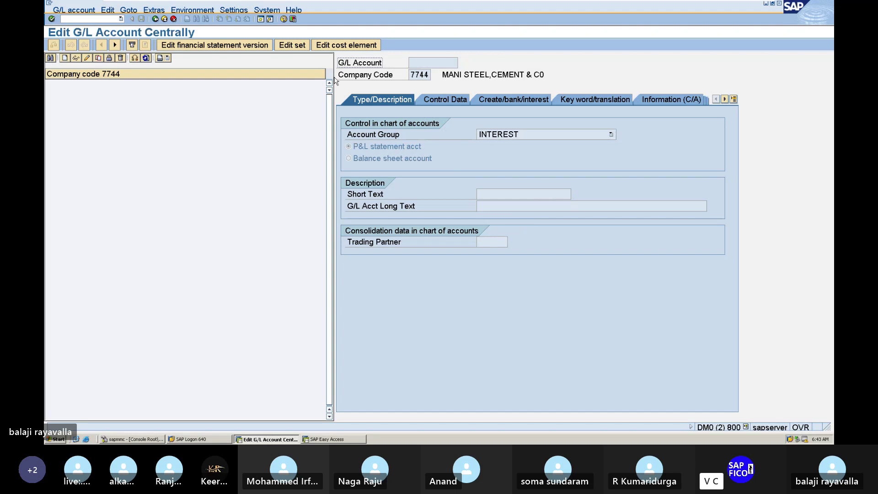
click(64, 59)
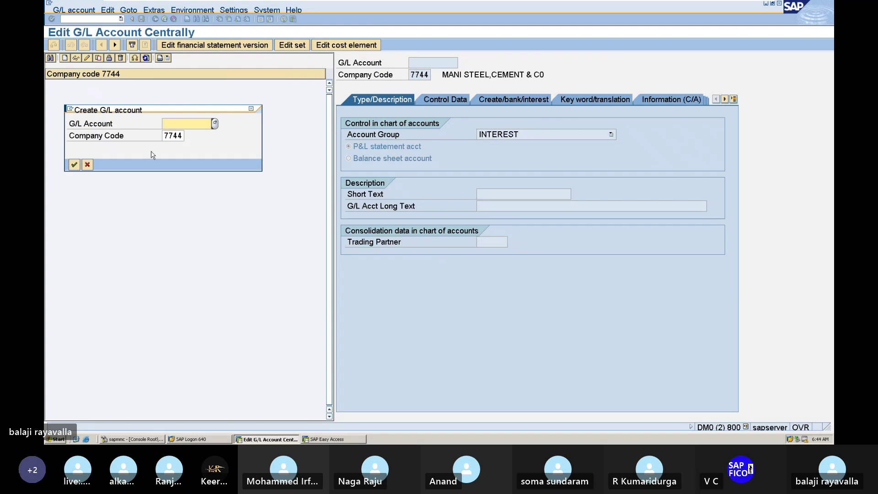
click(181, 135)
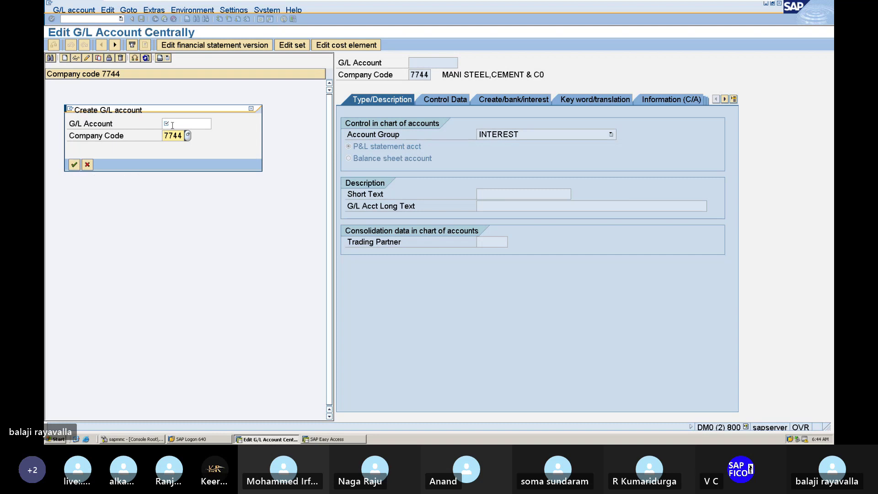
click(252, 109)
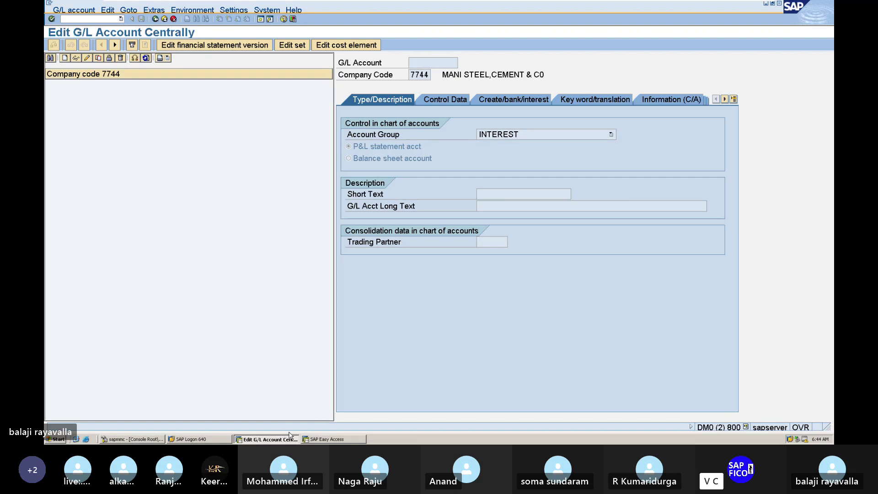
Step: In the second SAP session, open the G/L account groups overview with transaction /NOBD4
click(334, 440)
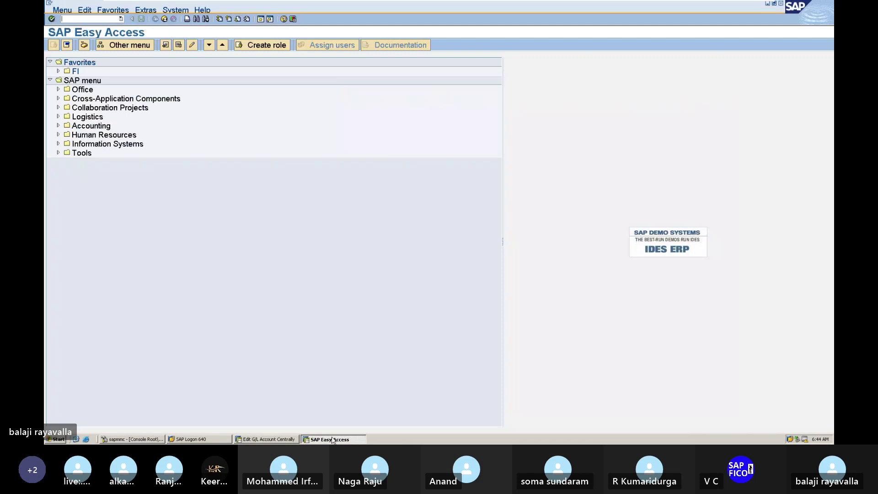
click(91, 20)
text(/NOBD4)
key(Return)
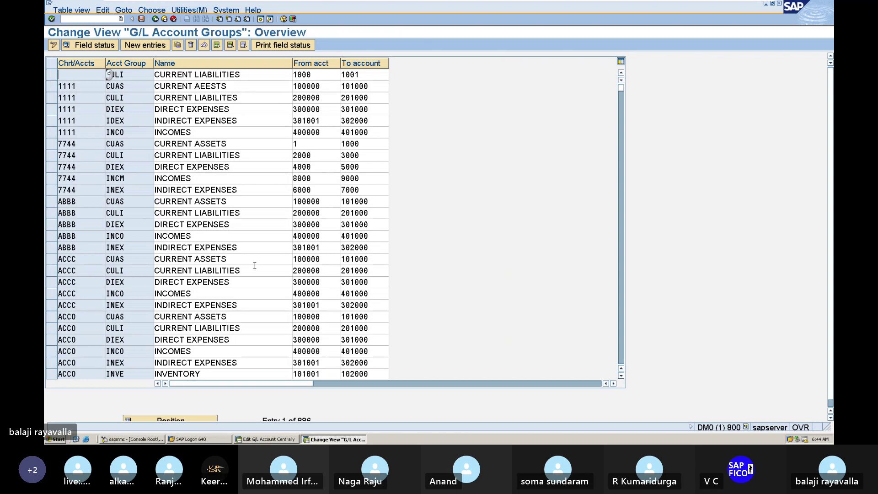
Step: Position the account groups list at chart of accounts BAA1
click(198, 420)
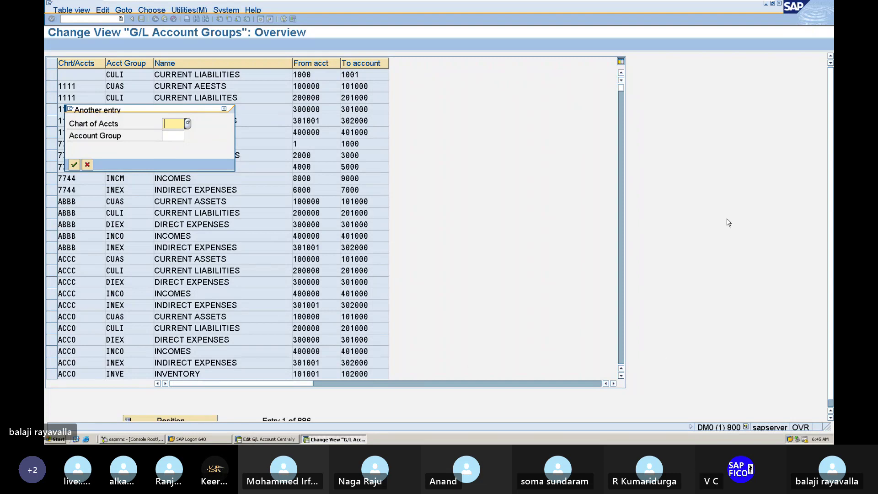
mouse_move(706, 4)
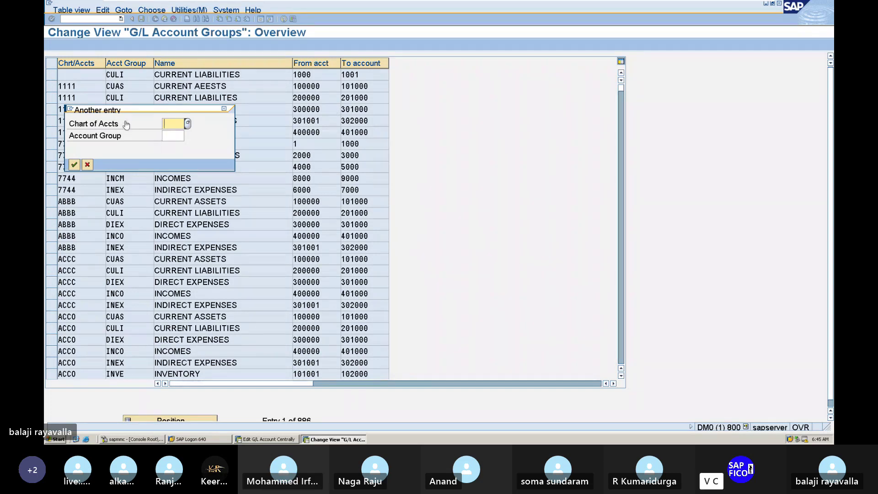
text(BAA1)
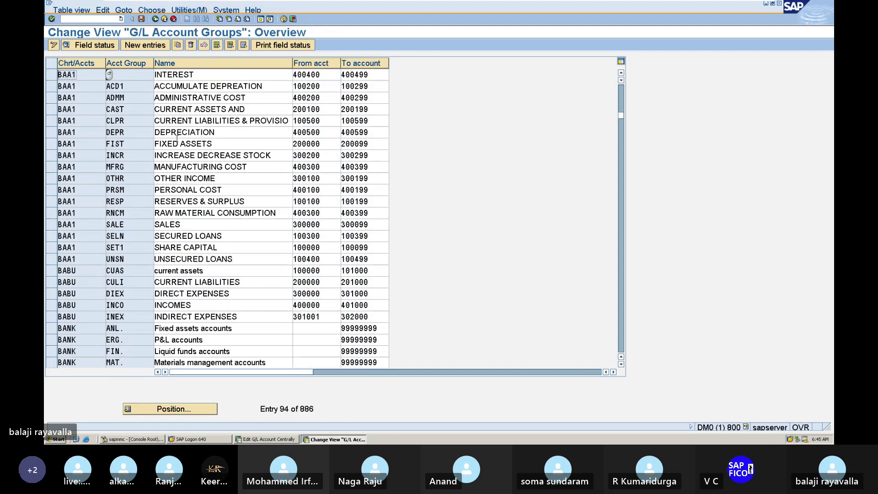
drag(172, 143, 99, 152)
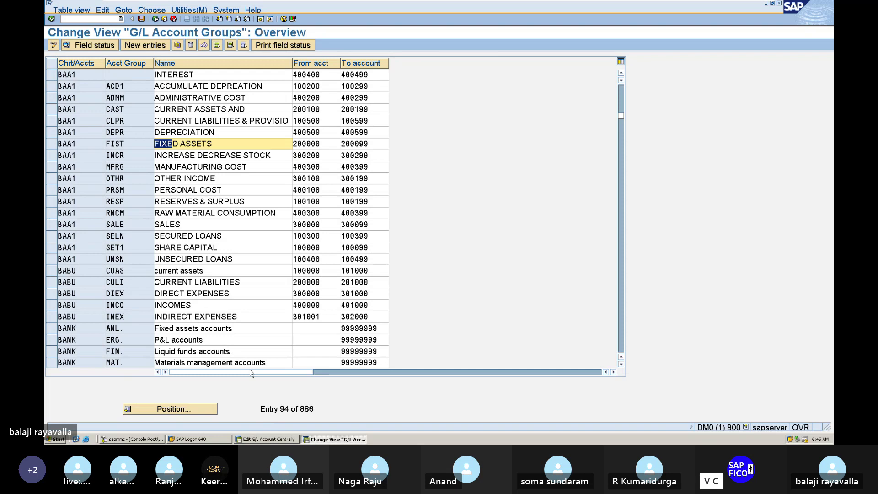
click(142, 74)
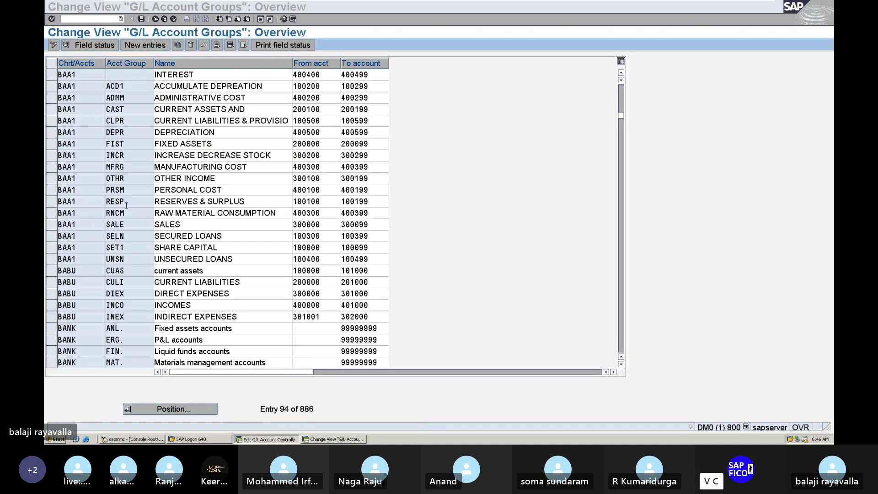
click(91, 25)
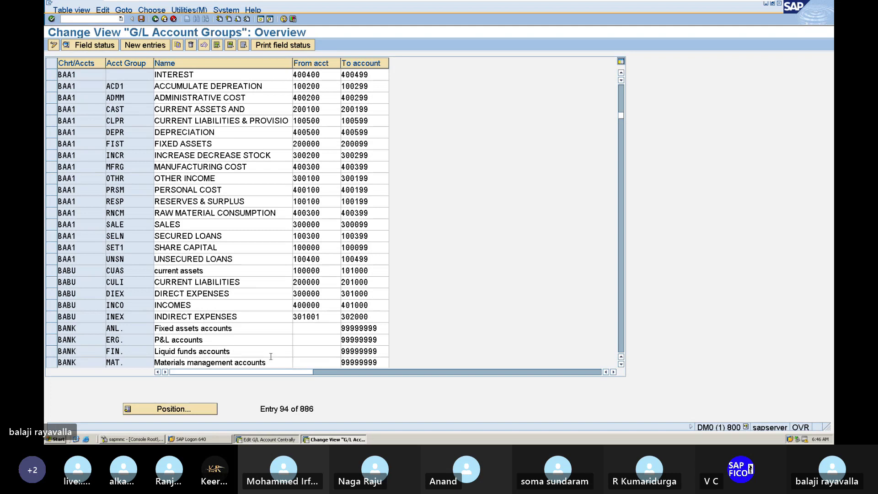
Step: In the central G/L account session, start creating G/L account 400200 for company code BALA
click(272, 439)
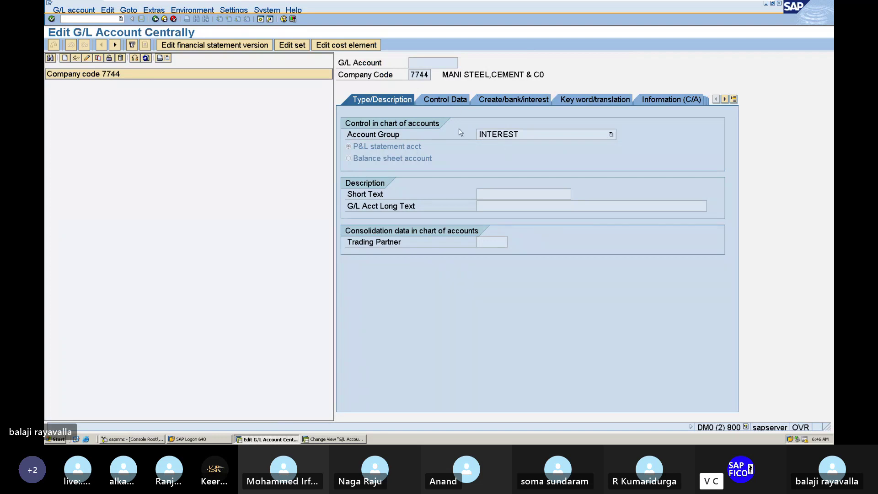
click(63, 59)
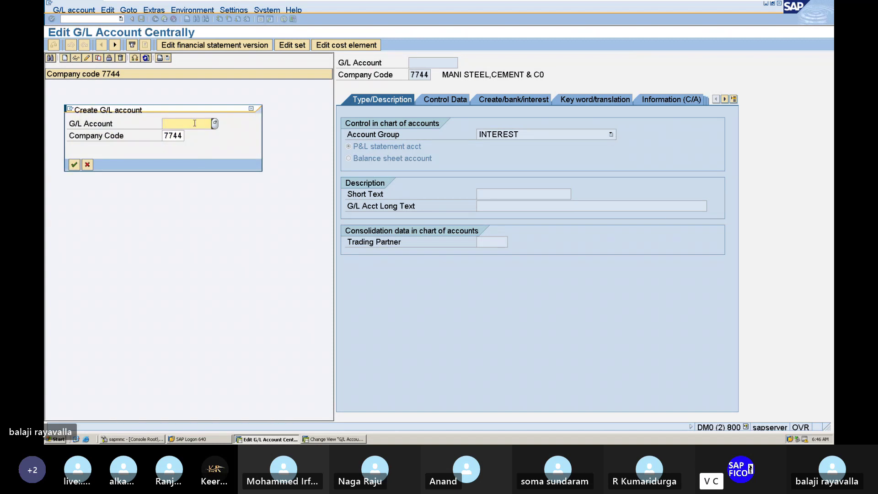
text(4)
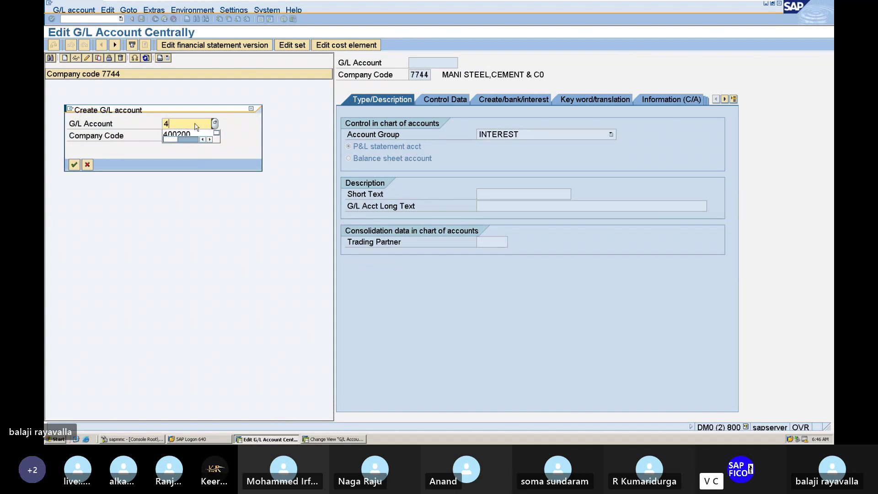
text(00200)
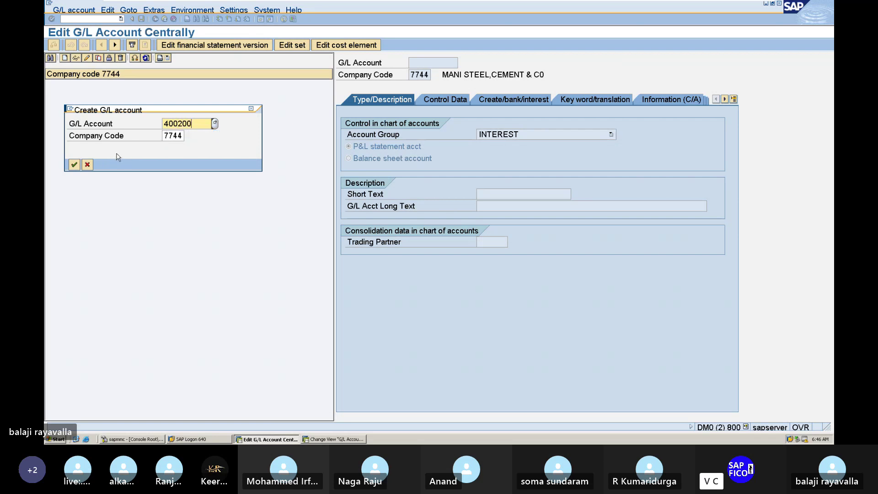
double_click(175, 135)
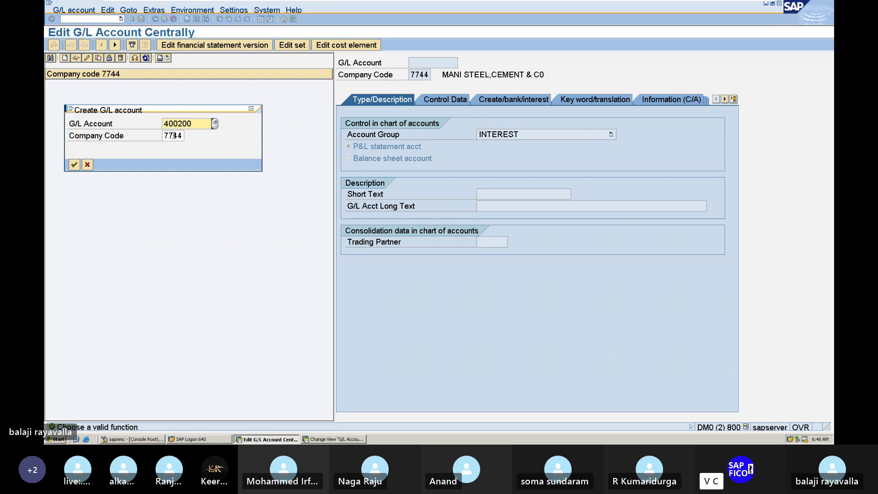
click(182, 135)
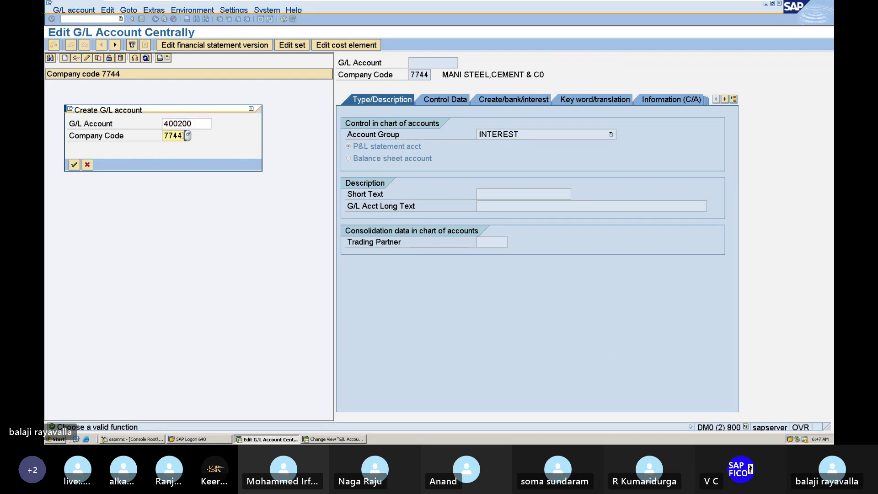
key(BackSpace)
key(BackSpace)
key(BackSpace)
key(BackSpace)
text(BA)
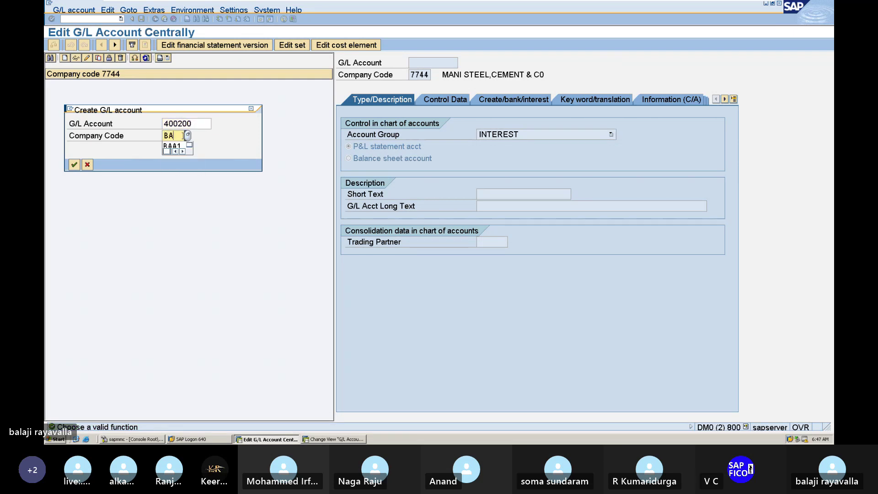
text(LA)
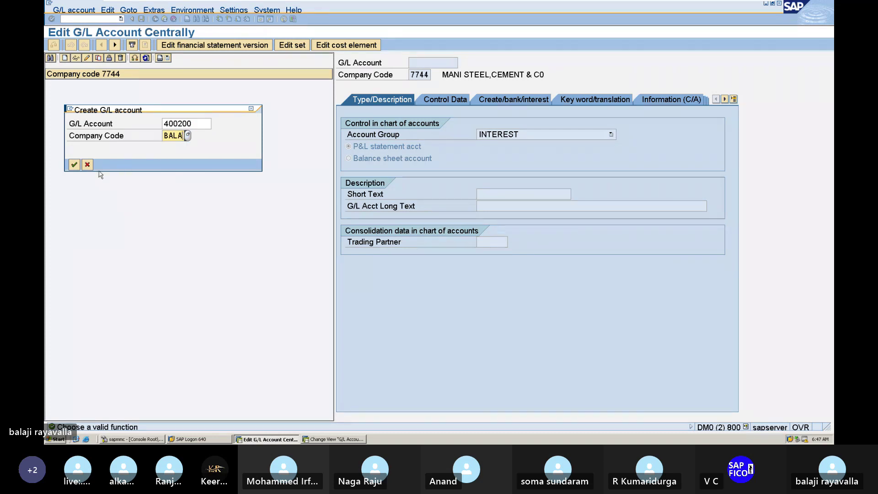
click(75, 165)
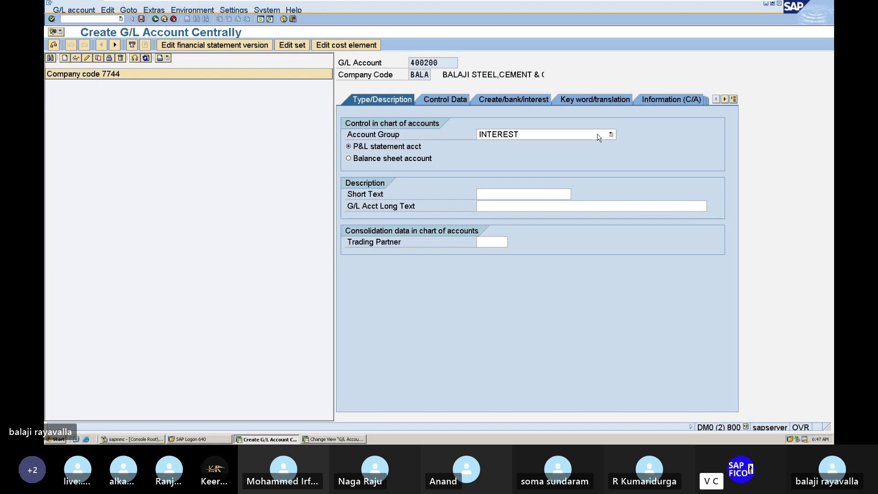
Step: Assign the new G/L account to the ADMINISTRATIVE COST account group
click(612, 135)
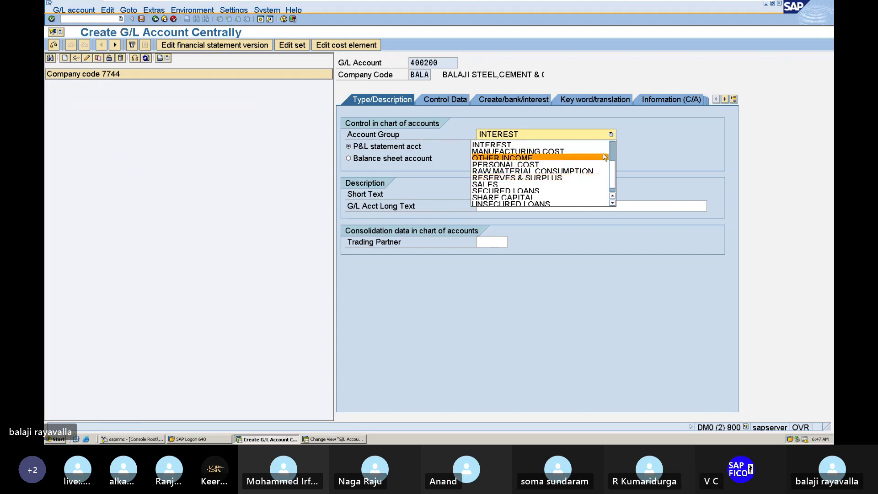
scroll(610, 152, up, 3)
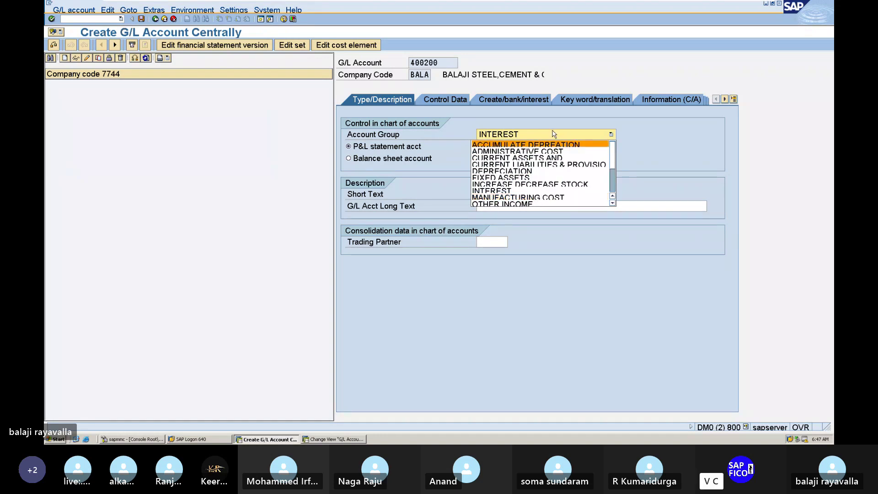
click(555, 151)
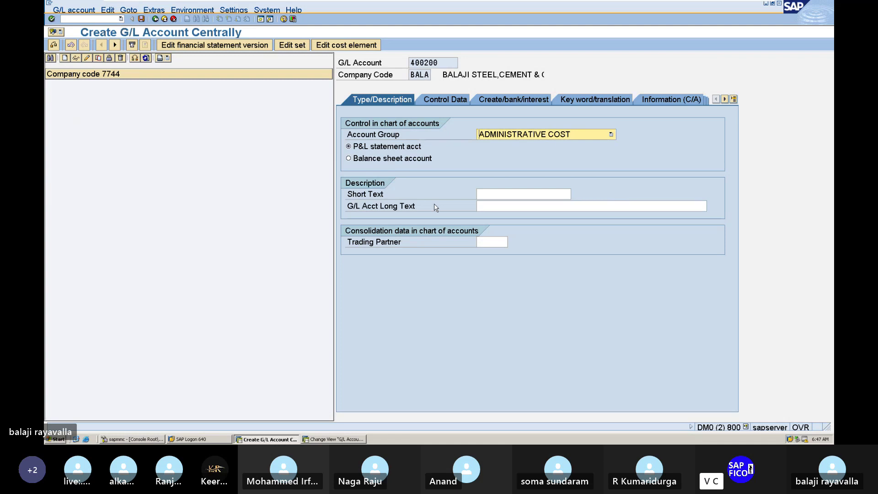
Step: Enter RENT ACCOUNT as both the short text and the G/L account long text
click(527, 193)
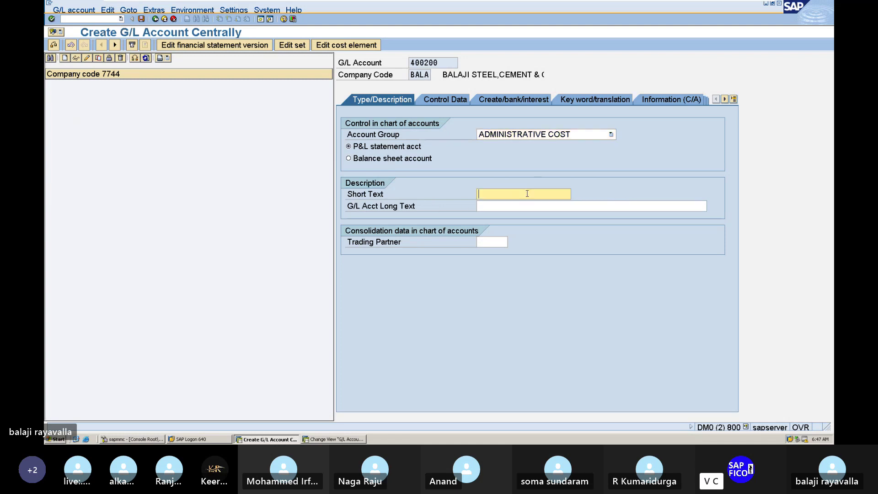
text(RENT )
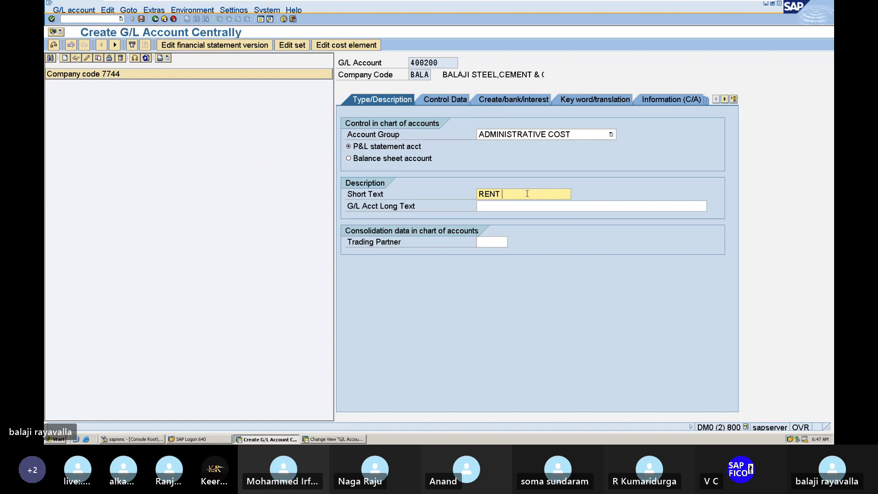
text(ACCOUNT)
click(502, 209)
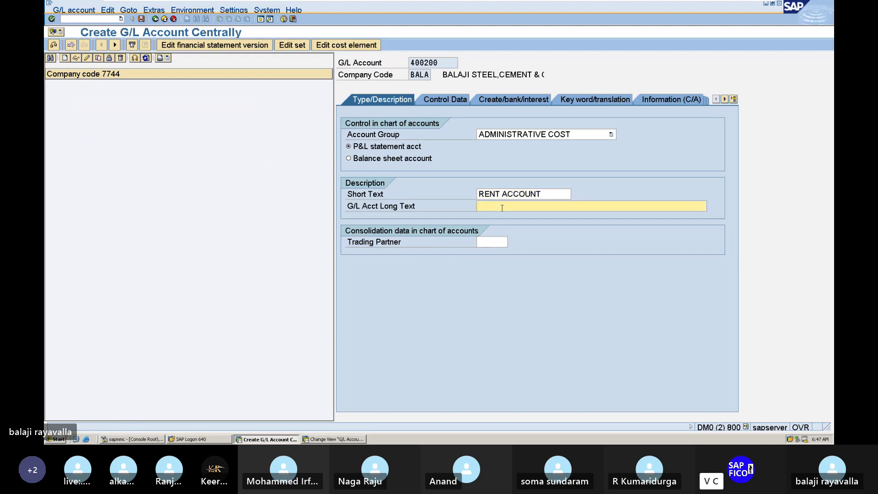
text(RENT A)
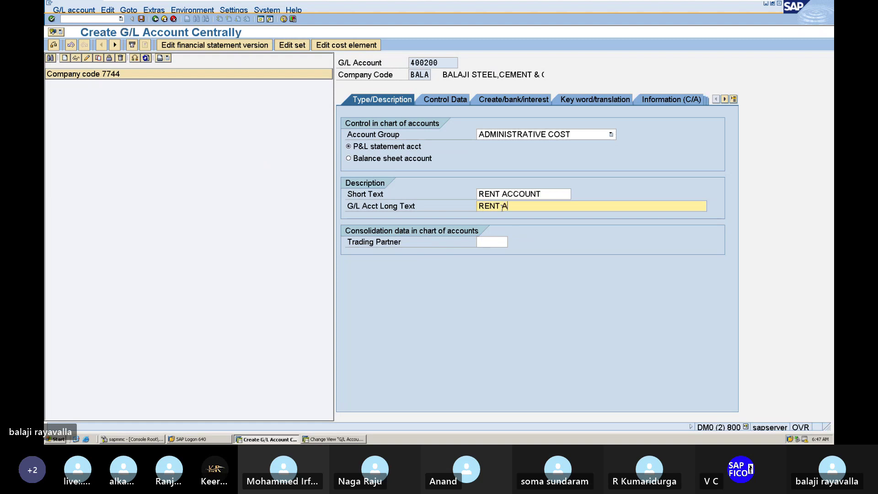
text(CCOUNT)
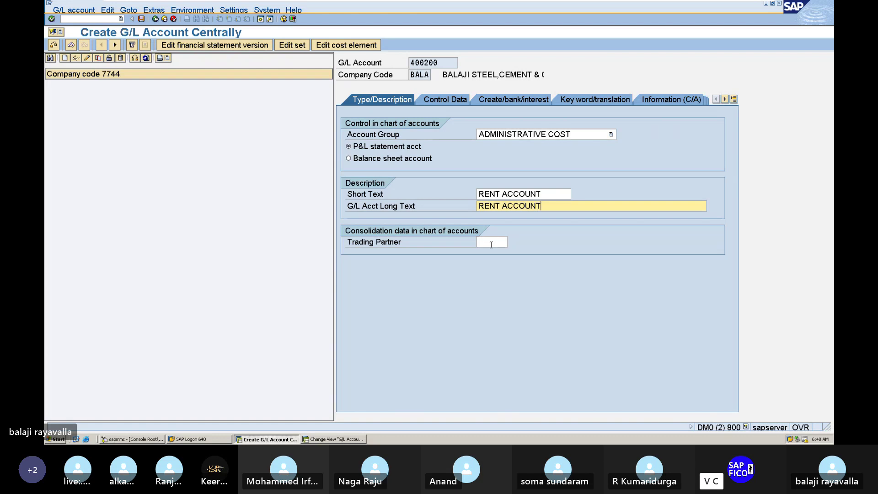
Step: In the account's control data, enable line item display and set the sort key to 001, Posting date
click(432, 100)
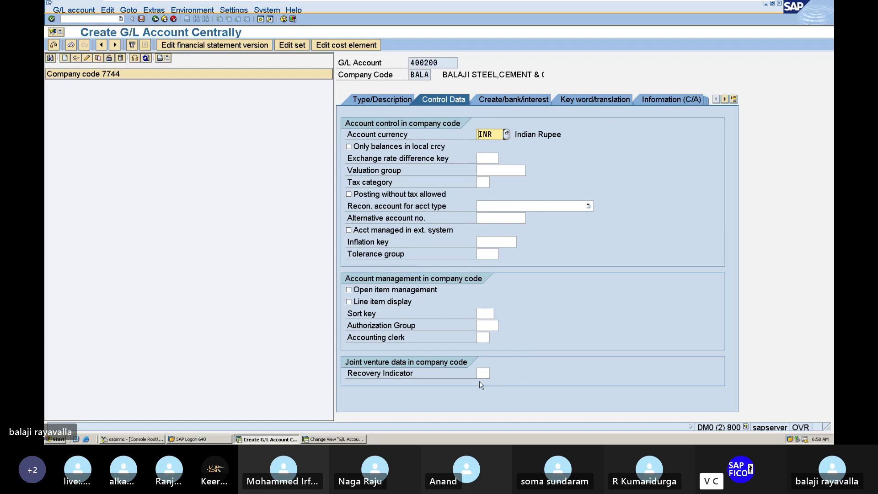
click(350, 303)
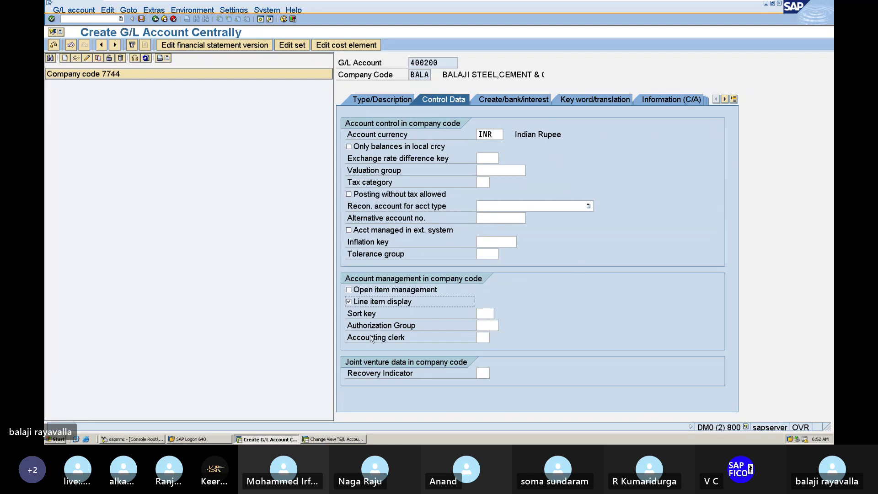
click(485, 314)
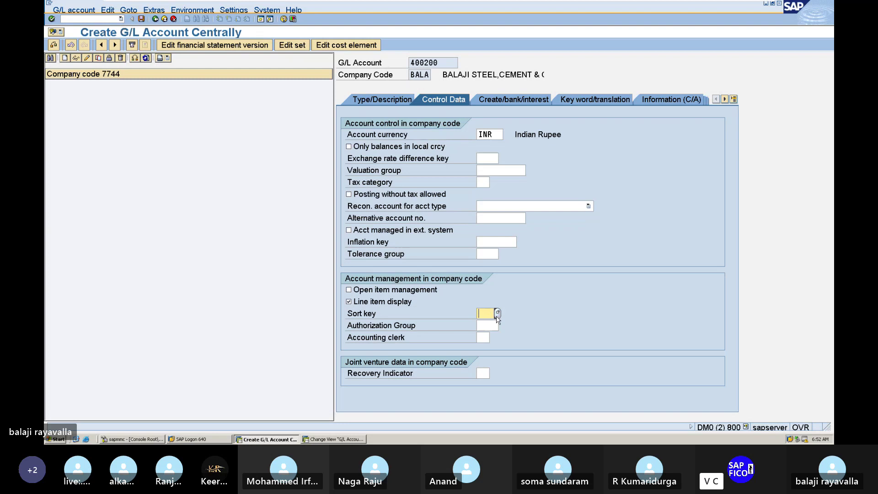
click(498, 314)
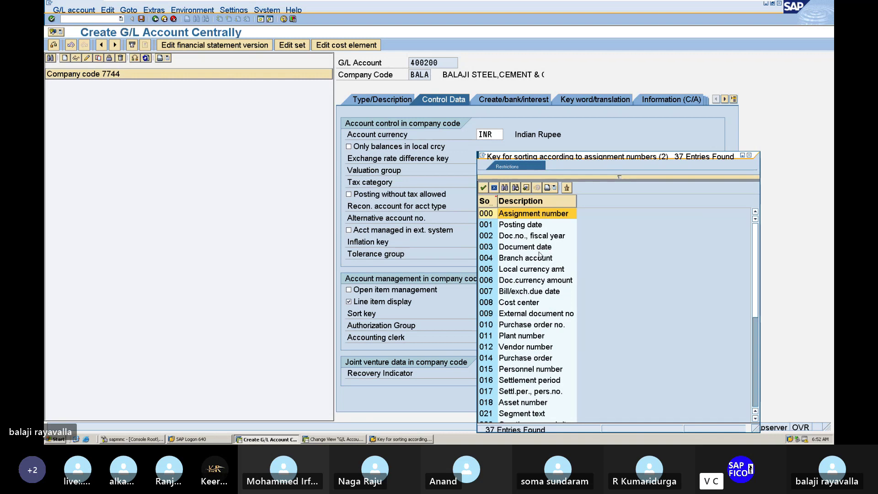
click(490, 225)
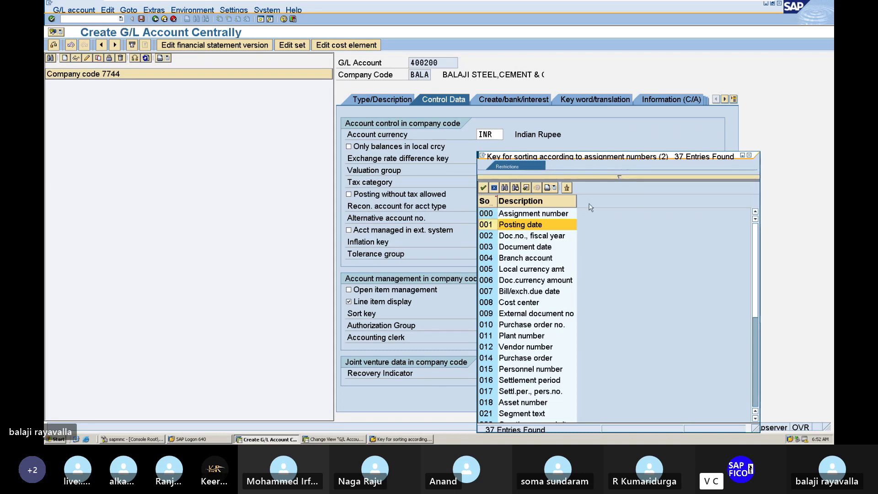
double_click(497, 226)
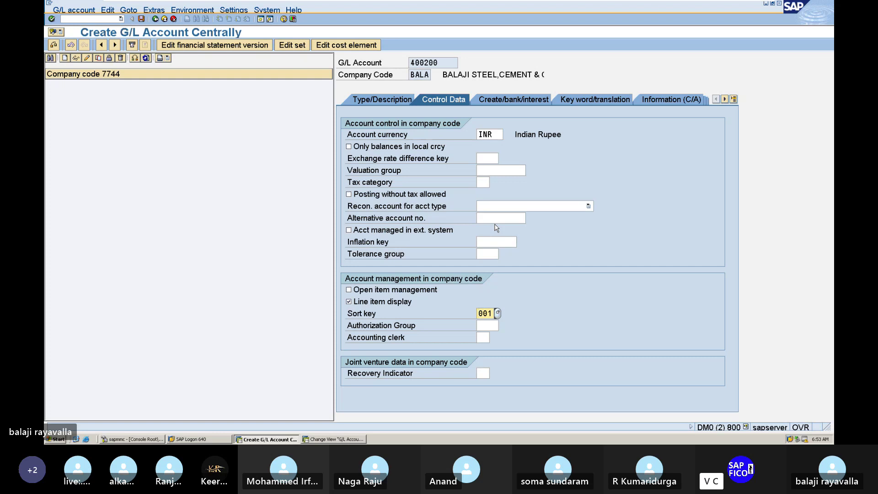
click(538, 317)
click(489, 313)
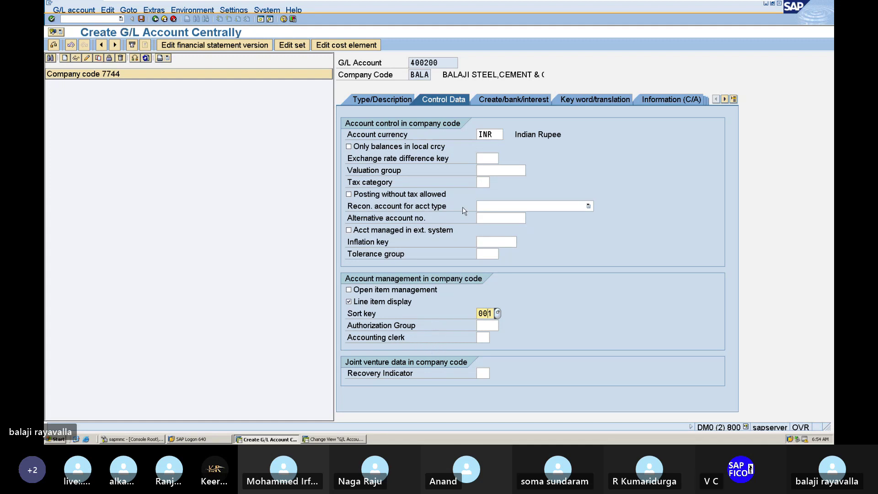
Step: Set the field status group to G001, General (with text, allocation), and save the new G/L account
click(511, 98)
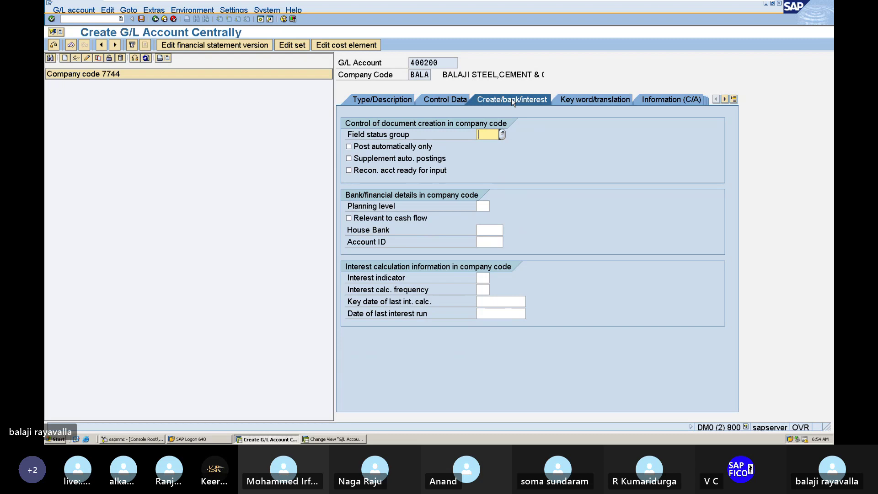
click(503, 134)
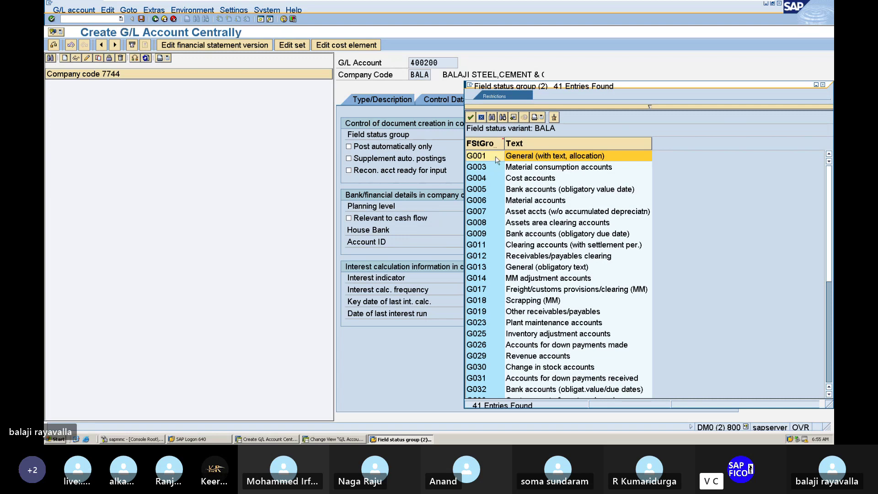
double_click(497, 159)
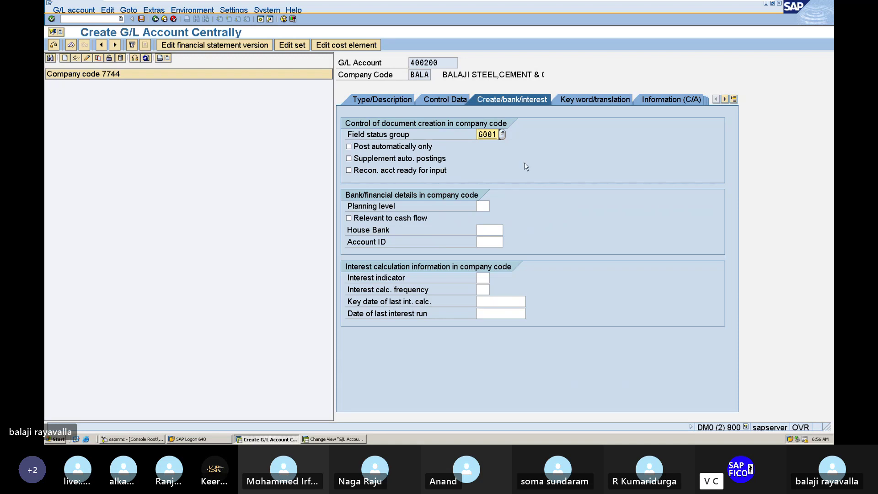
key(Return)
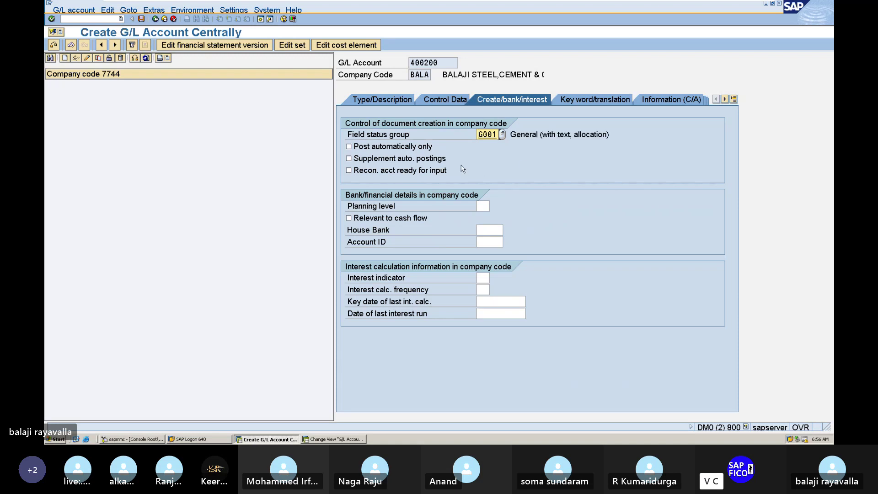
click(141, 19)
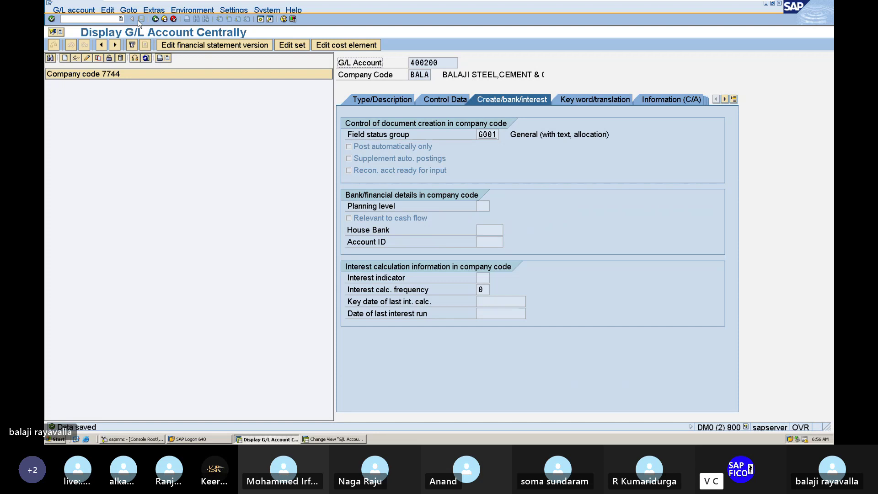
Step: Leave the account display with /N and reopen central G/L account editing with transaction /NFS00
click(88, 19)
text(/N)
key(Return)
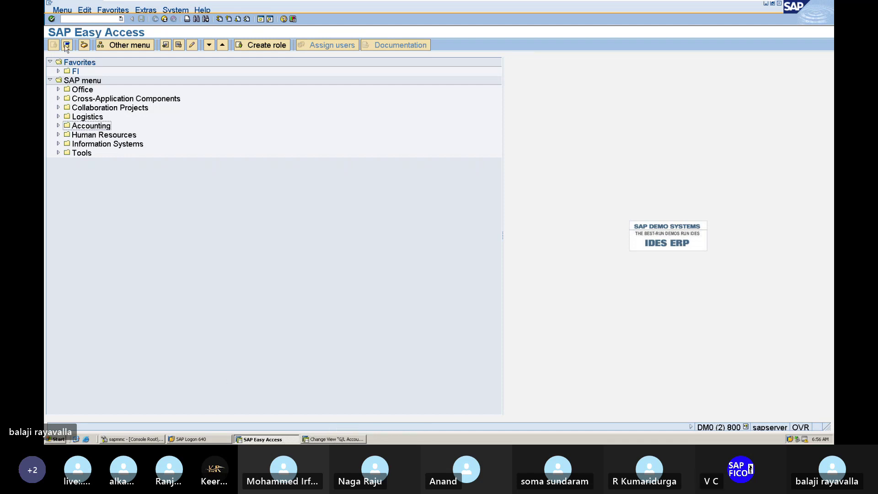
click(75, 19)
text(/NFS00)
key(Return)
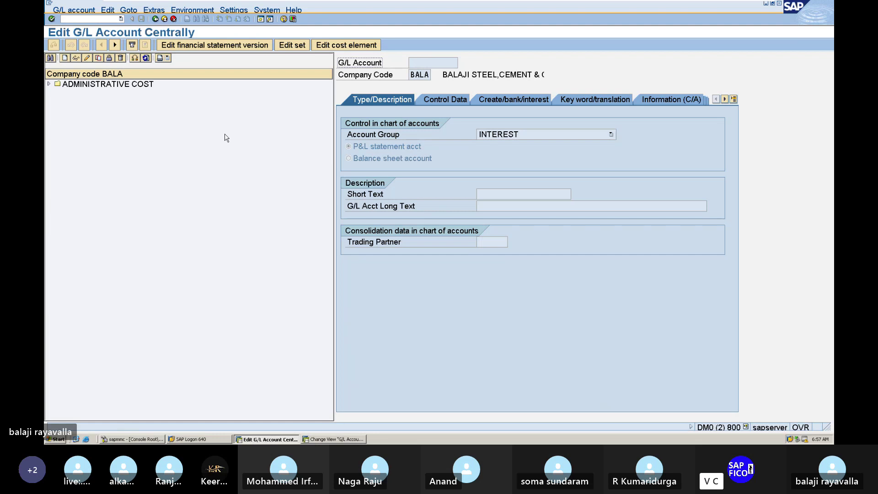
Step: Expand the ADMINISTRATIVE COST group in company code BALA's account list to view its accounts
click(140, 87)
double_click(140, 87)
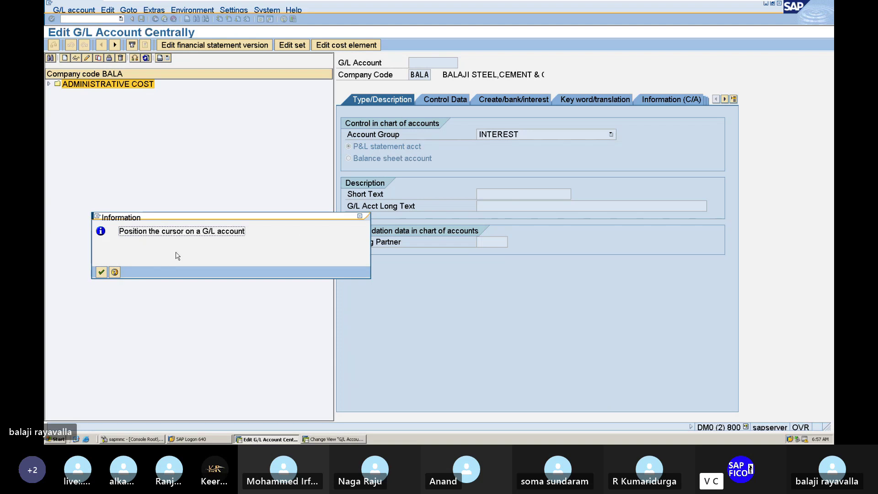
click(101, 271)
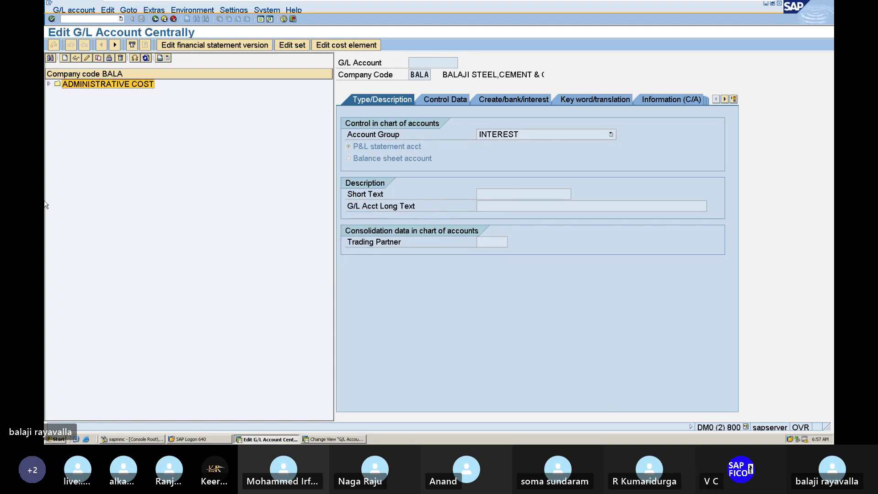
click(49, 84)
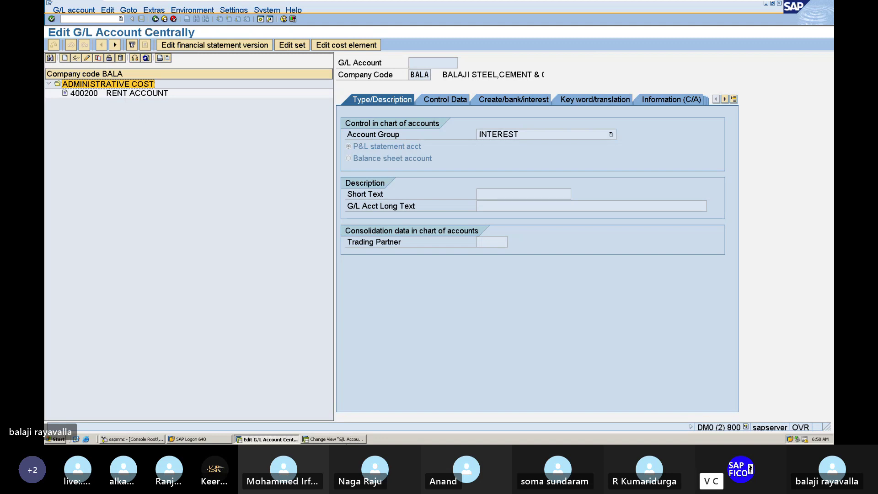
Step: Check the BAA1 account group number ranges and start creating G/L account 200100 in company code BALA
click(353, 440)
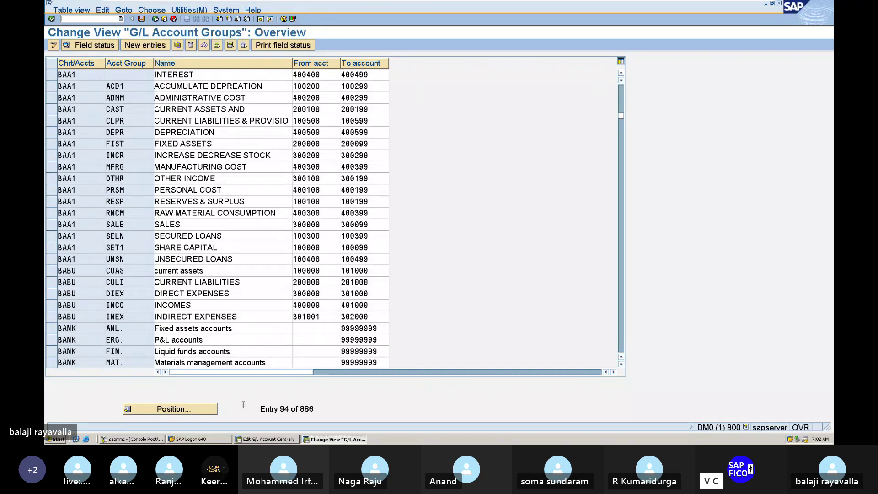
click(257, 440)
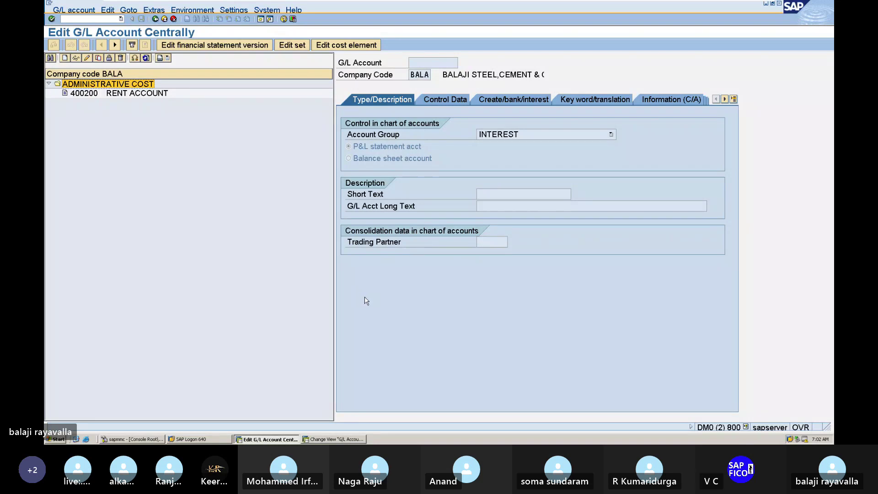
click(334, 440)
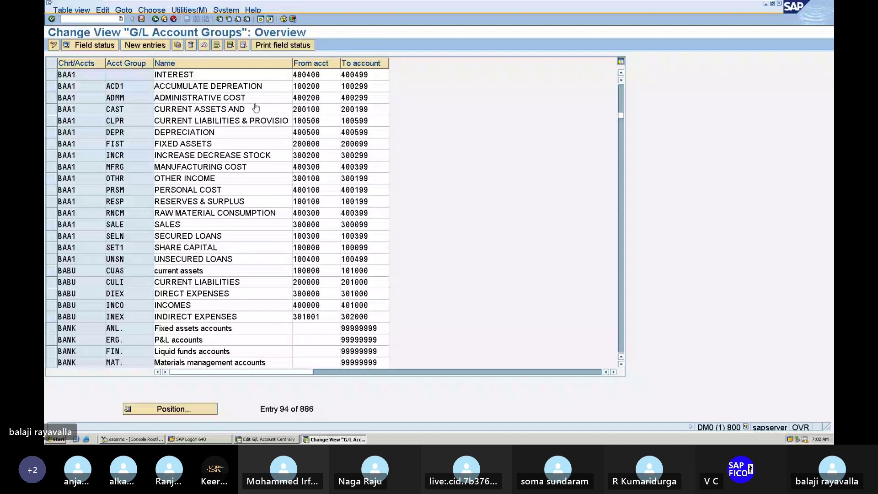
click(263, 439)
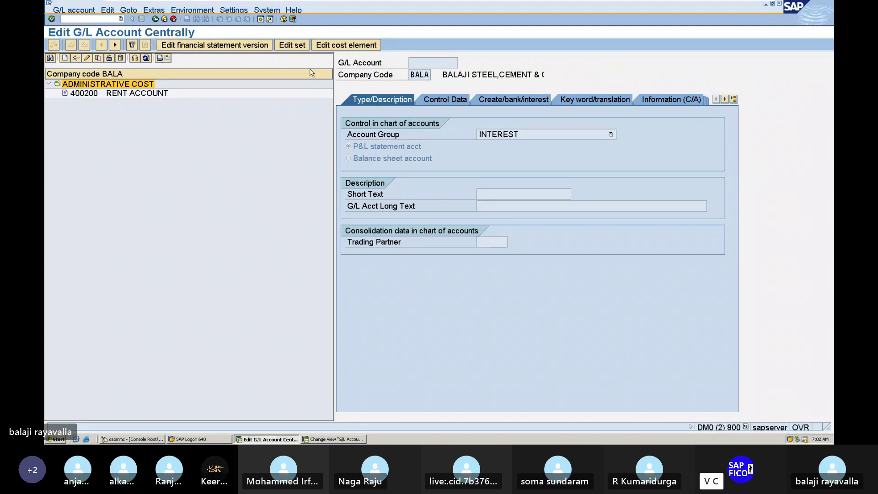
click(65, 59)
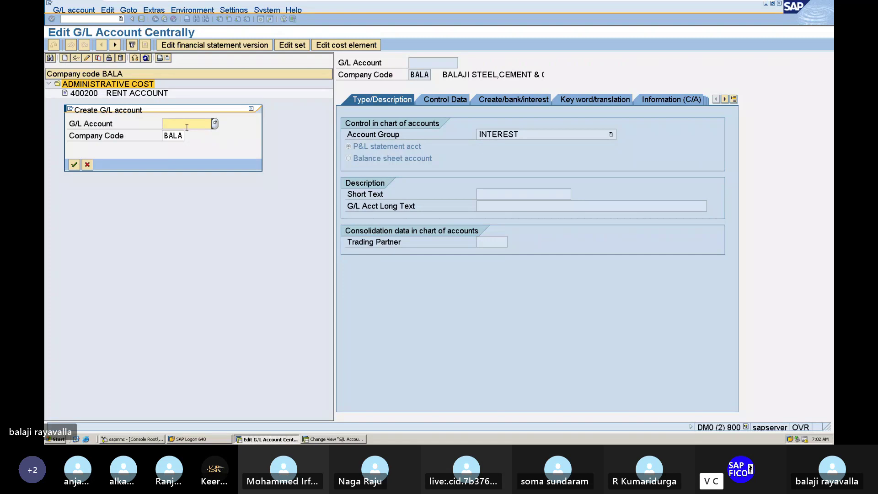
text(2)
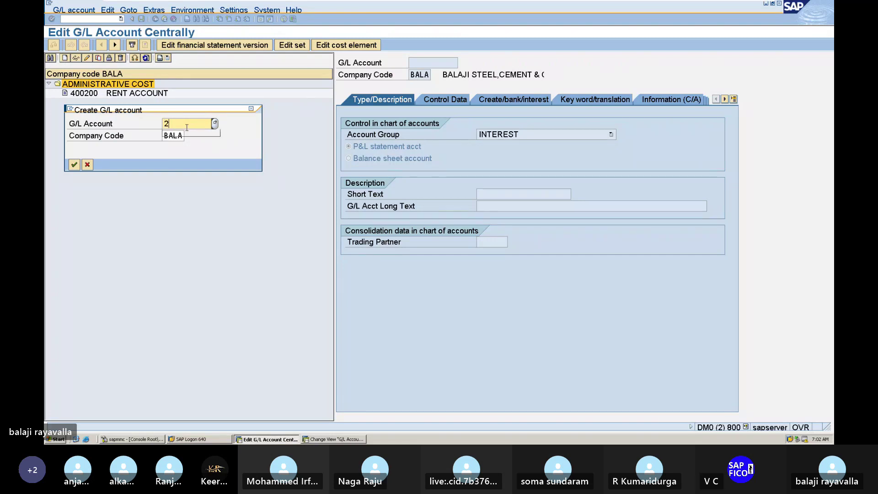
text(00100)
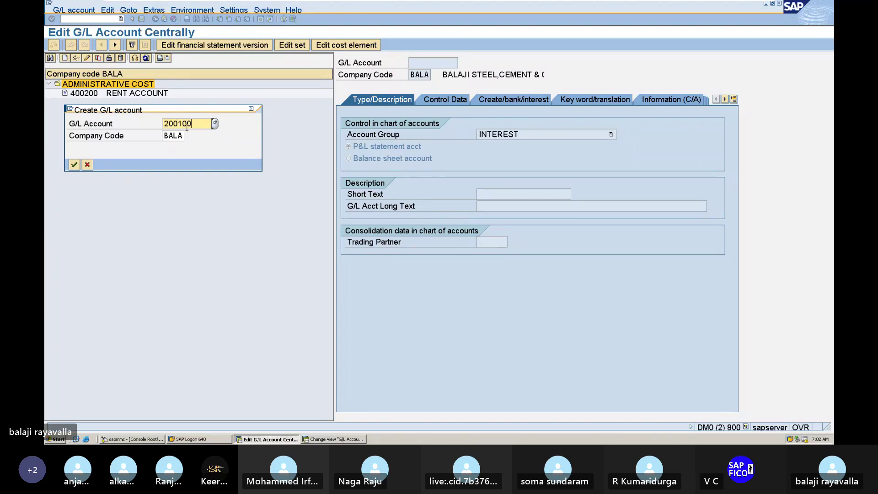
click(75, 166)
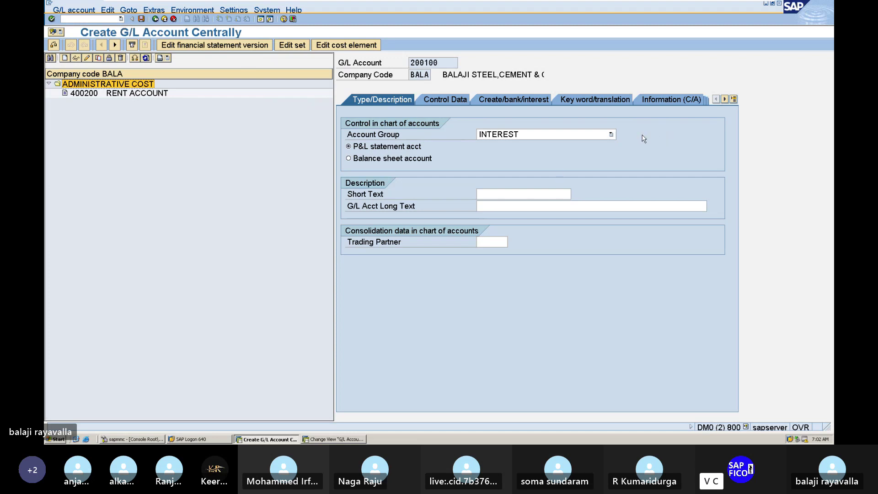
Step: Try to assign the FIXED ASSETS account group to G/L account 200100
click(611, 136)
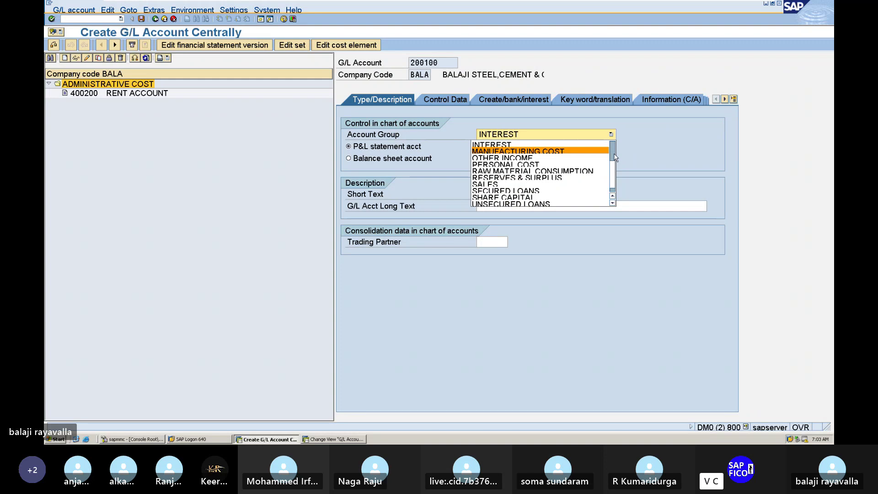
scroll(615, 158, up, 2)
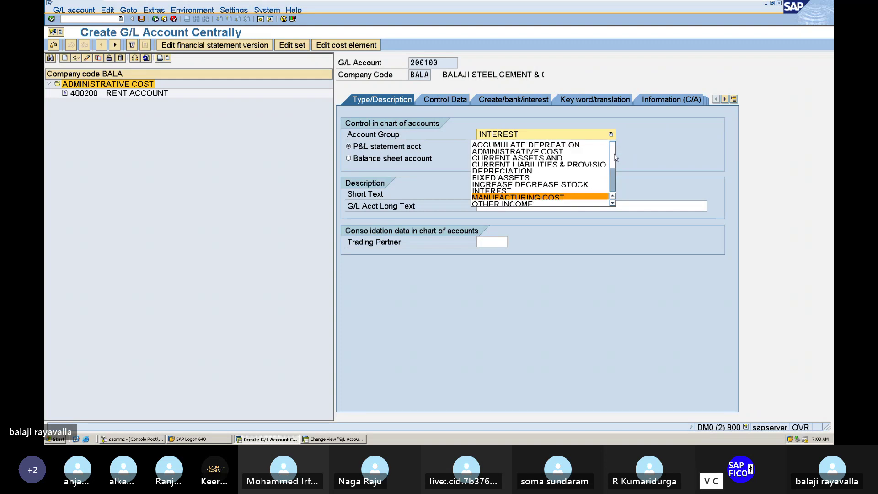
click(538, 178)
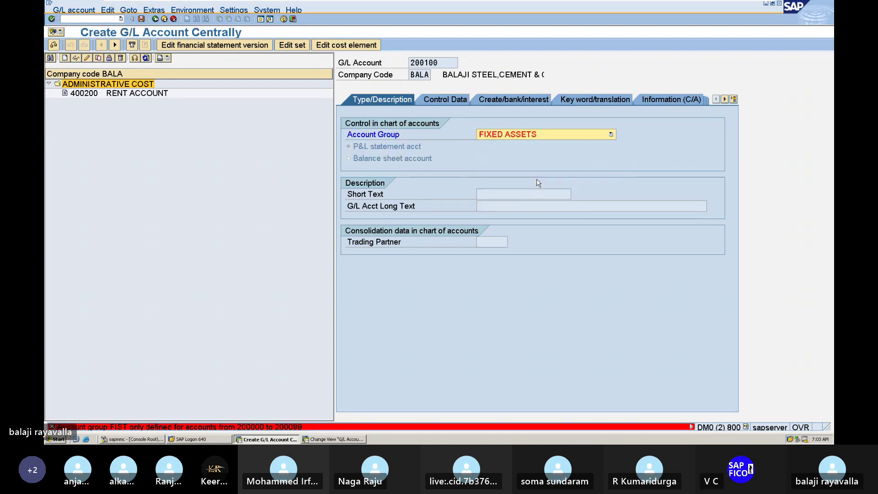
Step: Set the account group to CURRENT ASSETS AND, and classify the account as a balance sheet account
click(612, 135)
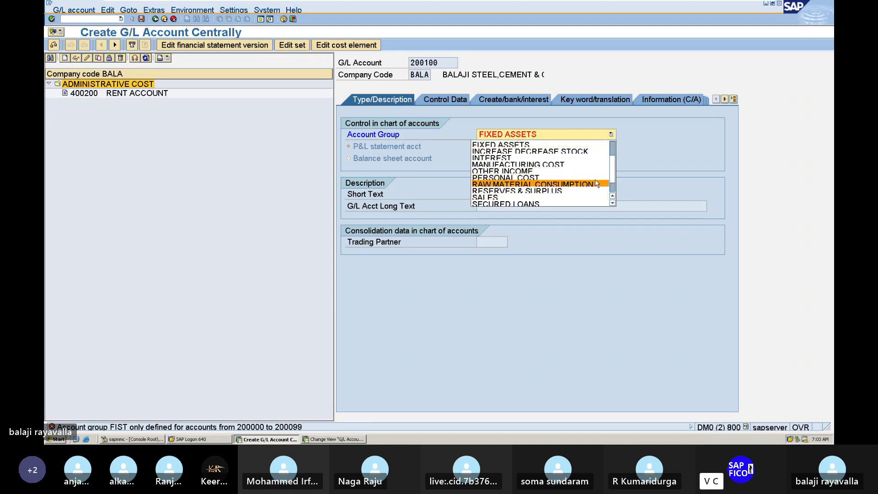
scroll(577, 183, up, 2)
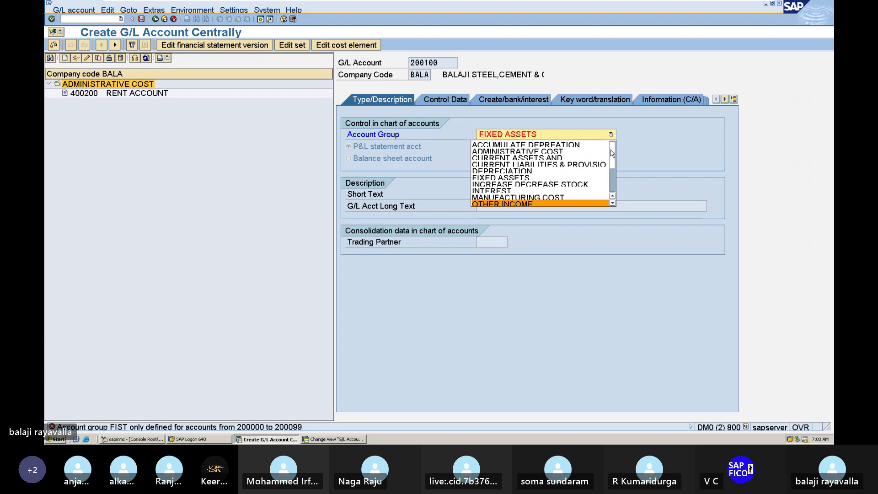
click(544, 158)
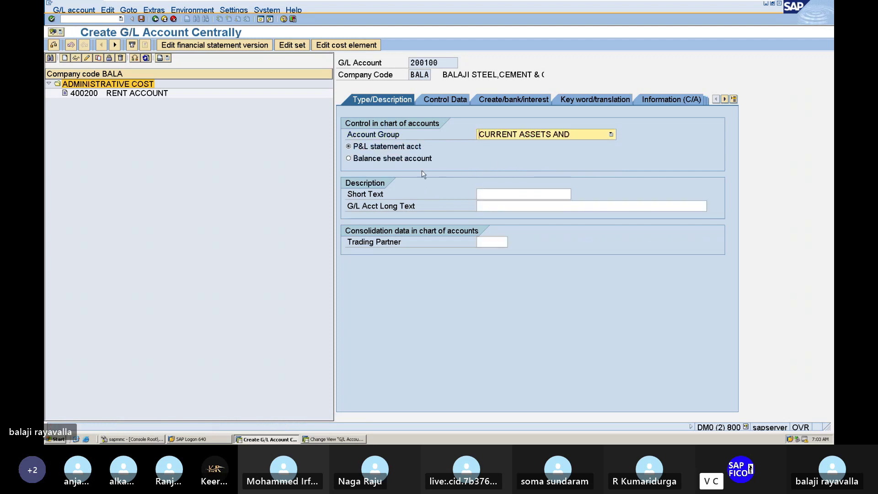
click(497, 195)
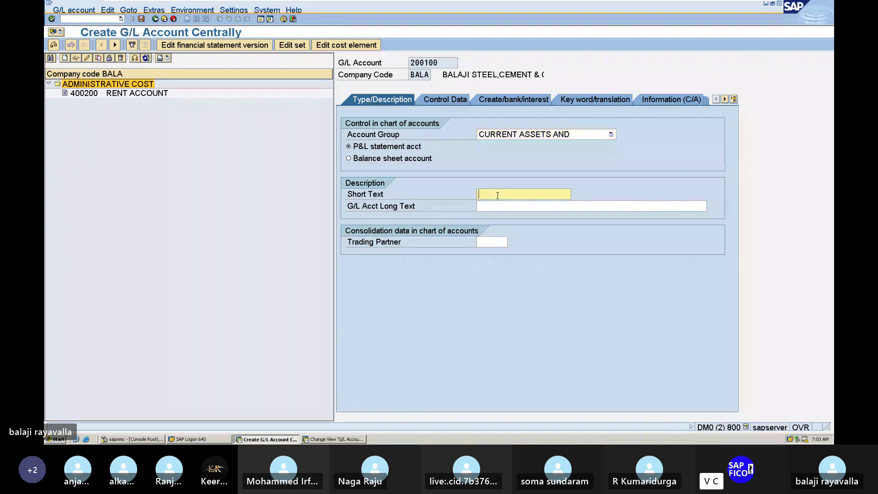
click(354, 160)
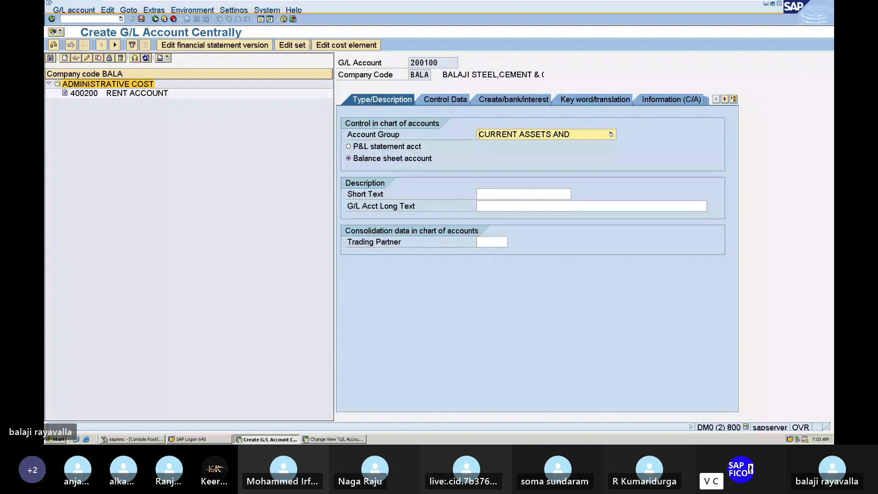
Step: Describe the account with the short text AXIS BANK LTD and the long text AXIS BANK ACCOUNT
click(504, 194)
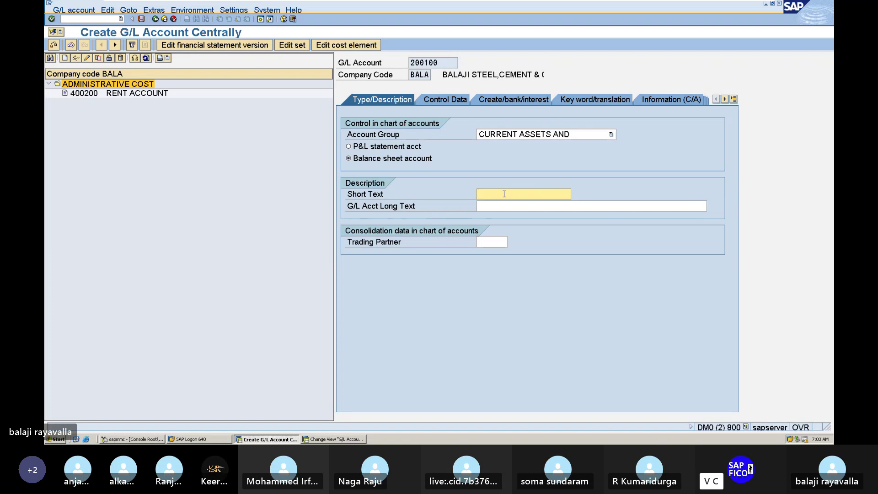
text(AX)
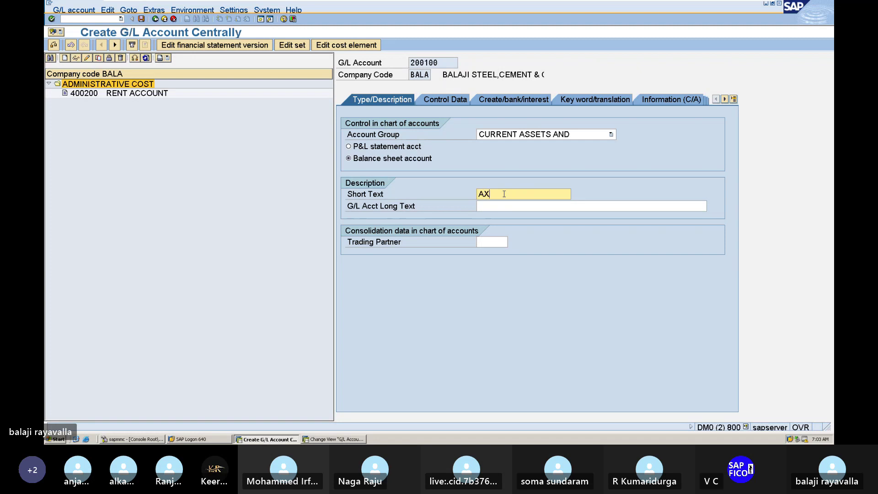
text(IS BANK LTD)
click(531, 207)
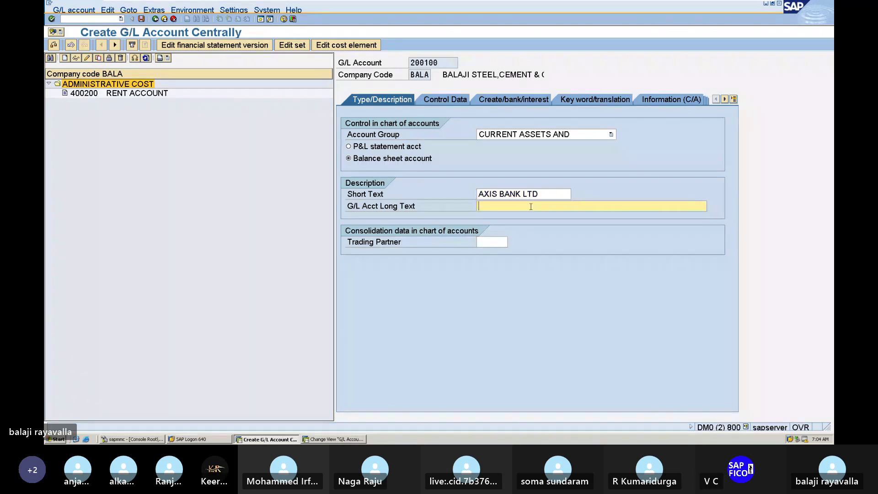
text(AXOS)
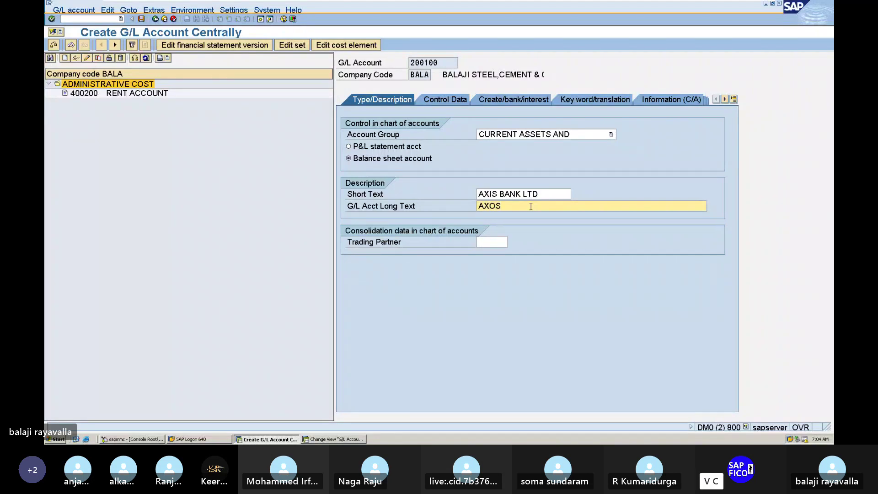
key(BackSpace)
key(BackSpace)
text(IS BANK ACC)
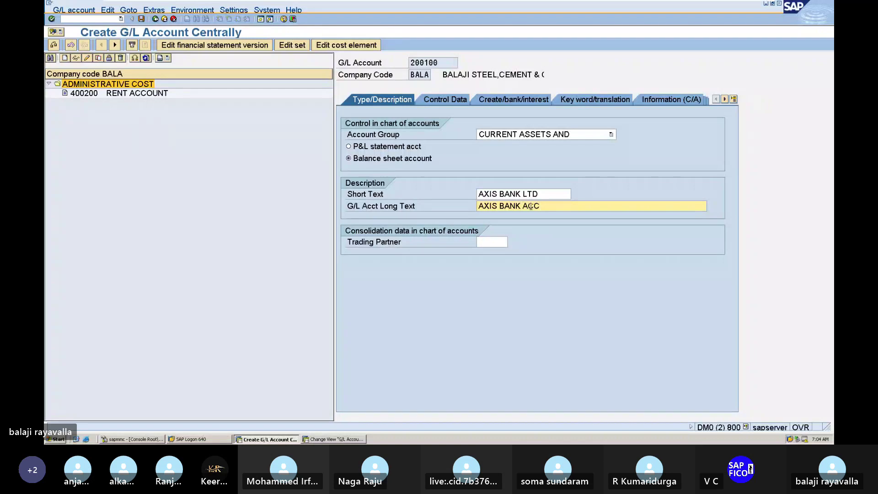
text(OUNT)
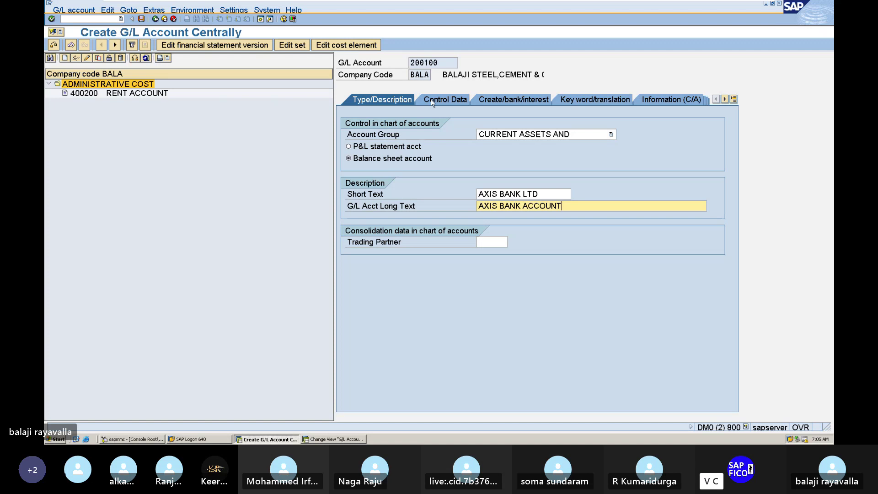
Step: In the bank account's control data, enable line item display and choose sort key 001, Posting date
click(432, 102)
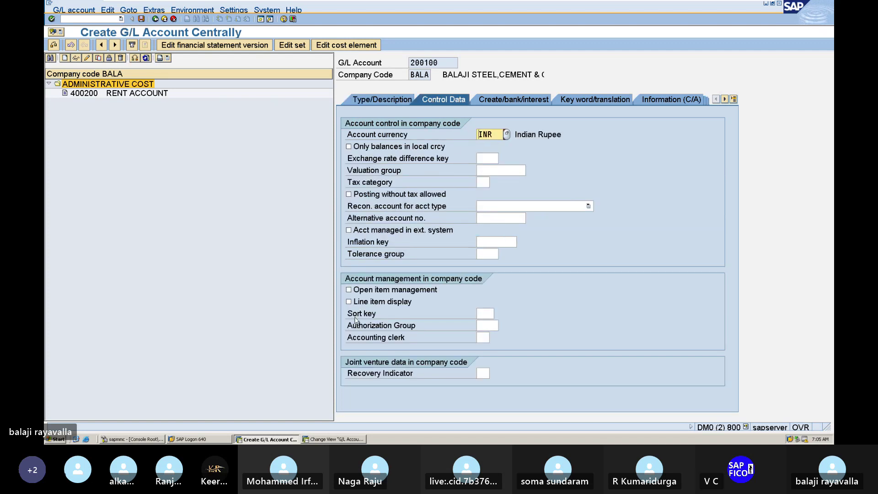
click(349, 303)
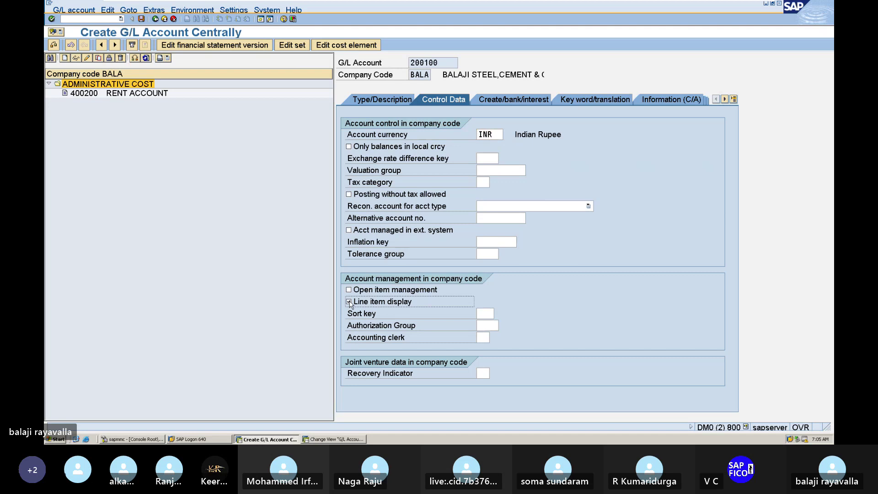
click(483, 314)
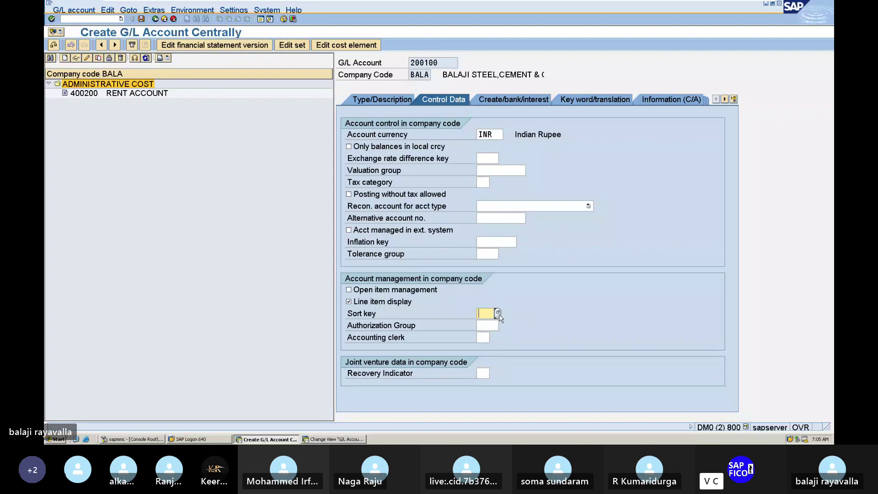
click(498, 314)
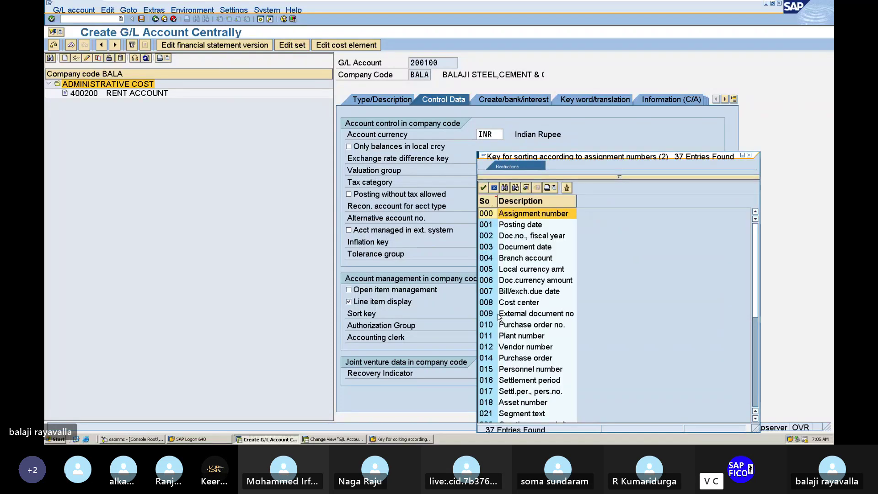
double_click(491, 224)
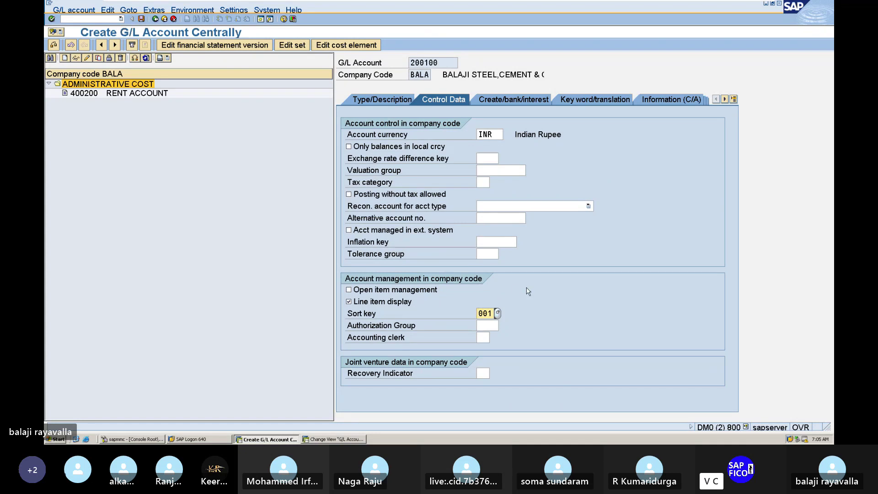
Step: Enter field status group G001 in the bank account's document creation settings
click(514, 101)
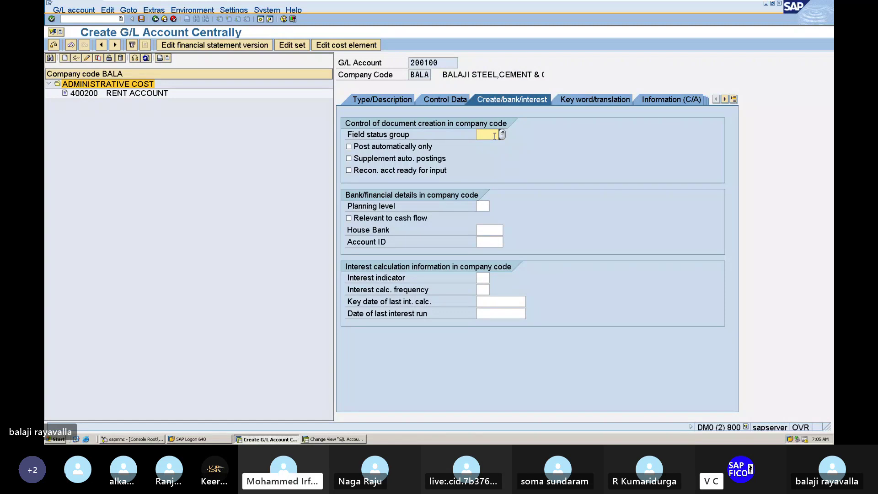
text(G001)
click(514, 138)
click(494, 134)
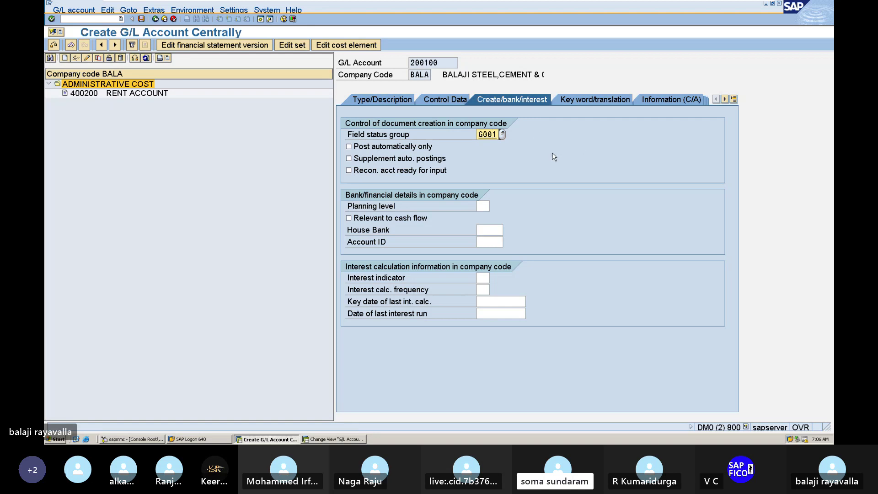
Step: Change the field status group to G005, Bank accounts (obligatory value date), and save G/L account 200100 despite the warning
click(503, 134)
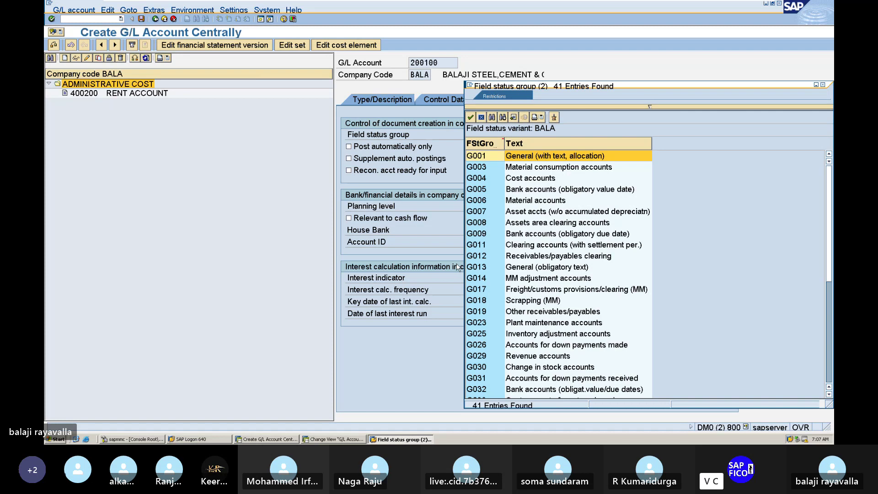
click(491, 192)
double_click(490, 192)
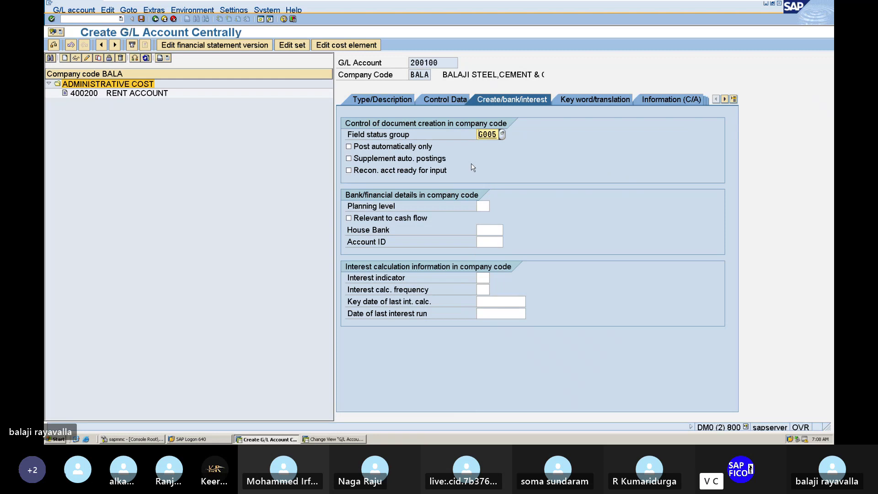
key(Return)
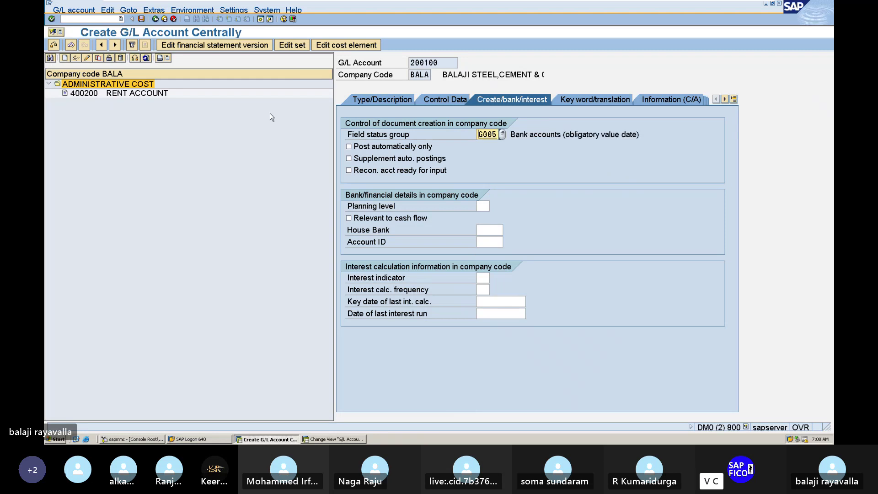
click(141, 20)
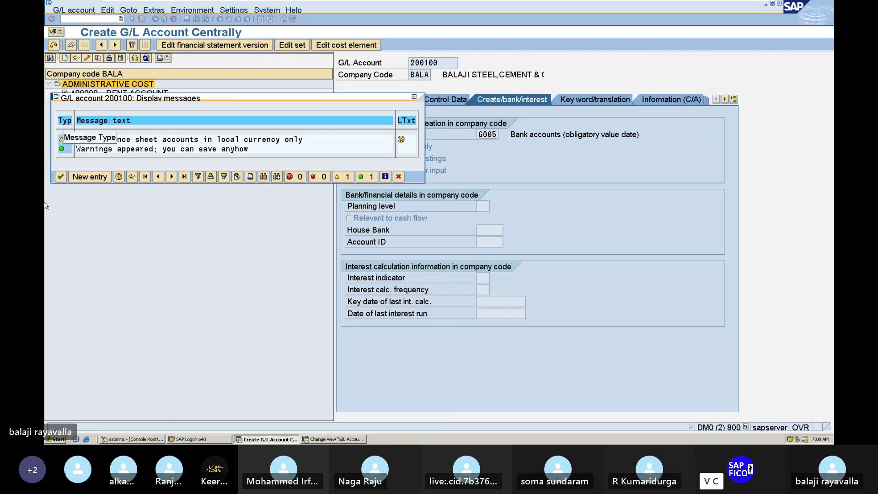
click(61, 177)
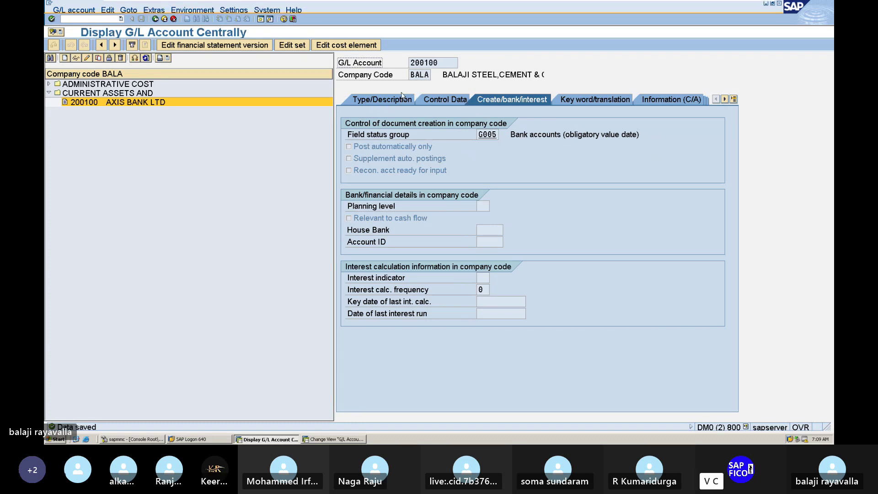
Step: Display the keywords and translation texts of the saved AXIS BANK LTD account
click(590, 103)
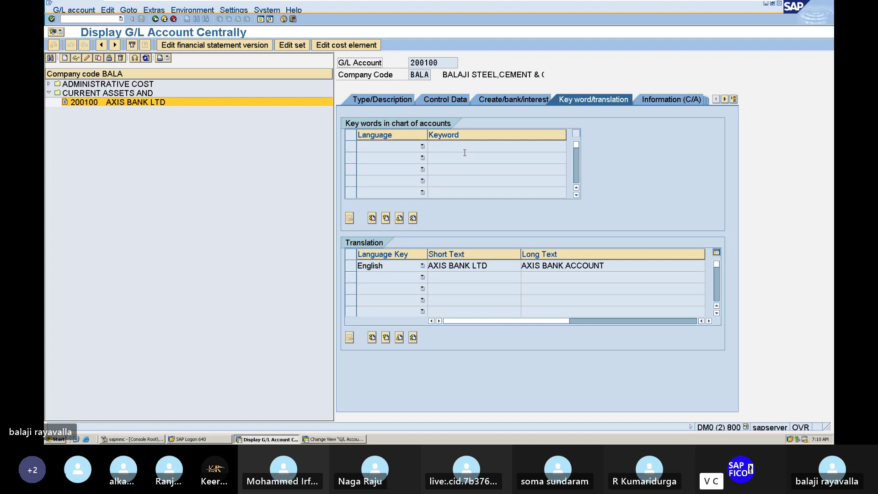
Step: Leave the account display for the SAP Easy Access screen and switch to the GENERAL LEDGER CONFIGURATIONS Word document
click(101, 17)
text(/N)
key(Return)
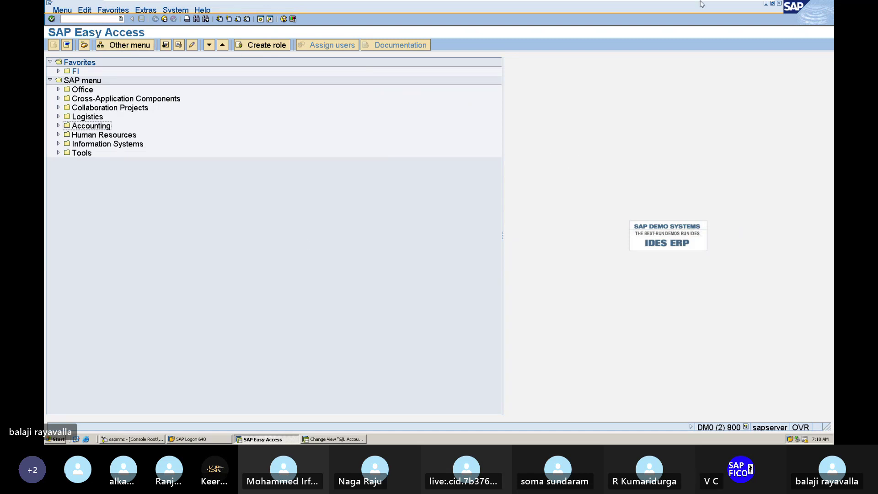
mouse_move(705, 2)
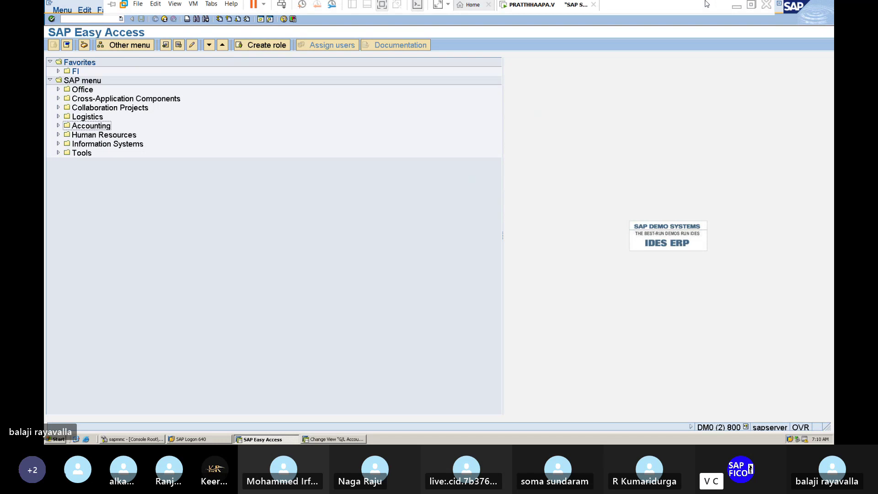
click(738, 13)
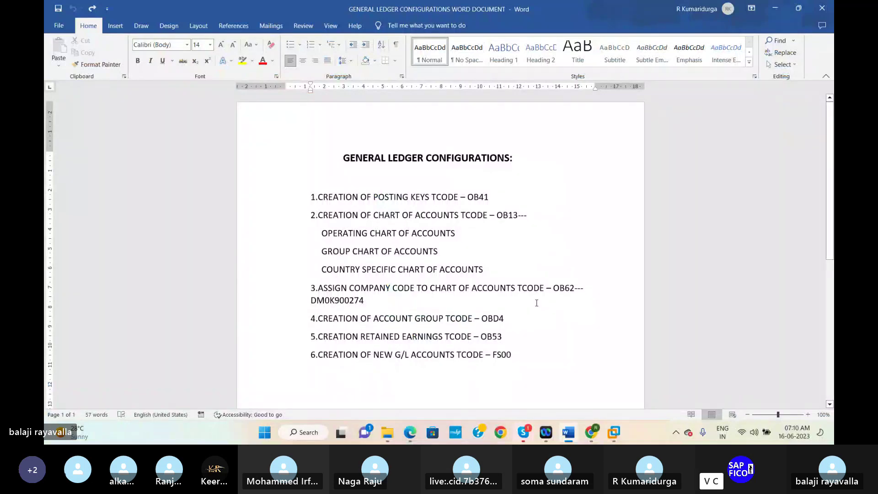
Step: Add a run of blank lines below item 6, the FS00 entry, extending the document onto a second page
key(Down)
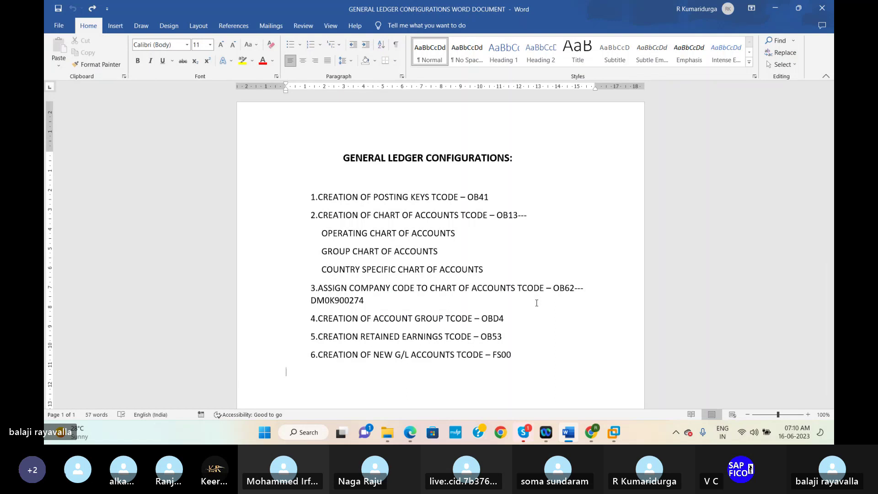
key(Up)
key(Up)
key(Right)
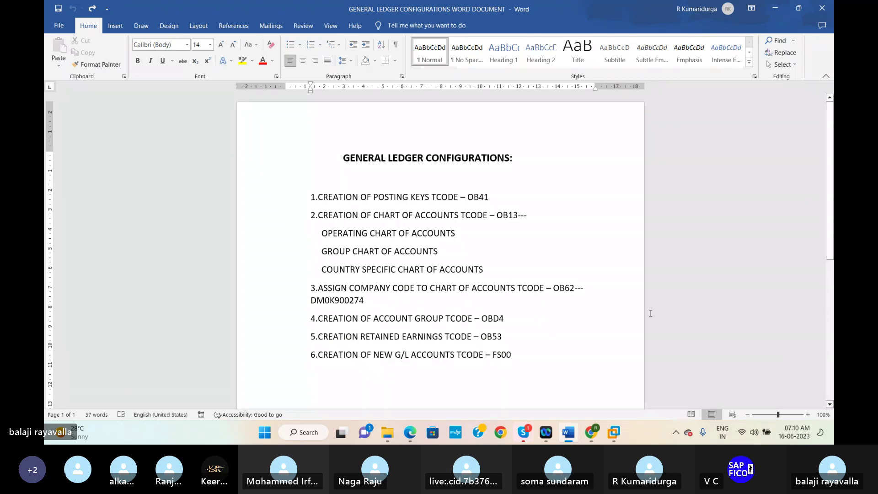
click(522, 356)
key(Return)
key(Return)
key(Return)
key(Return)
key(Return)
key(Return)
key(Return)
key(Return)
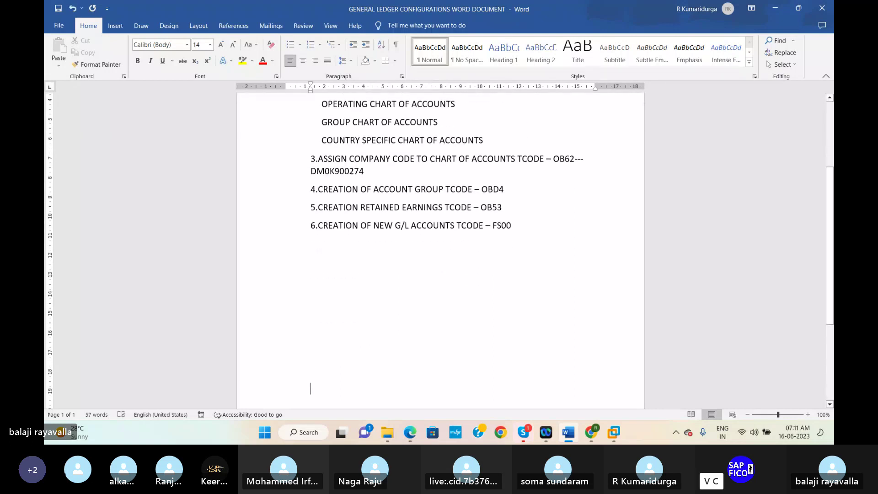
key(Return)
key(Return)
key(Return)
key(Return)
key(Return)
key(Return)
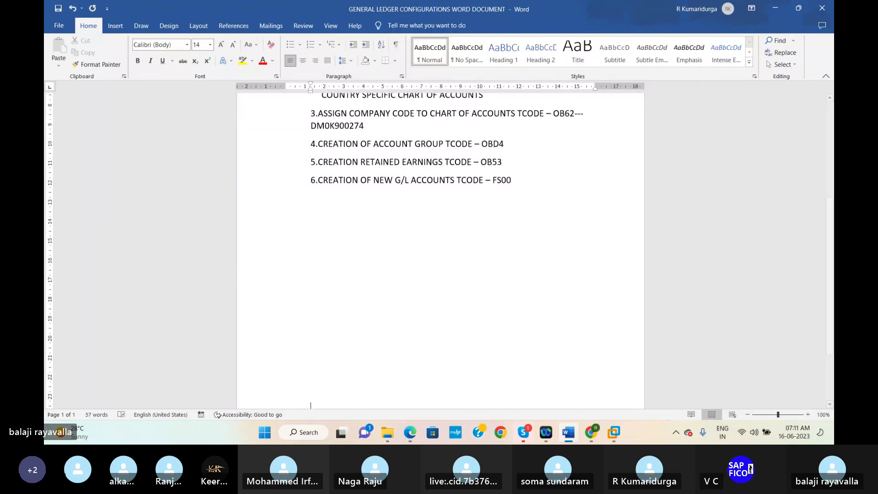
key(Return)
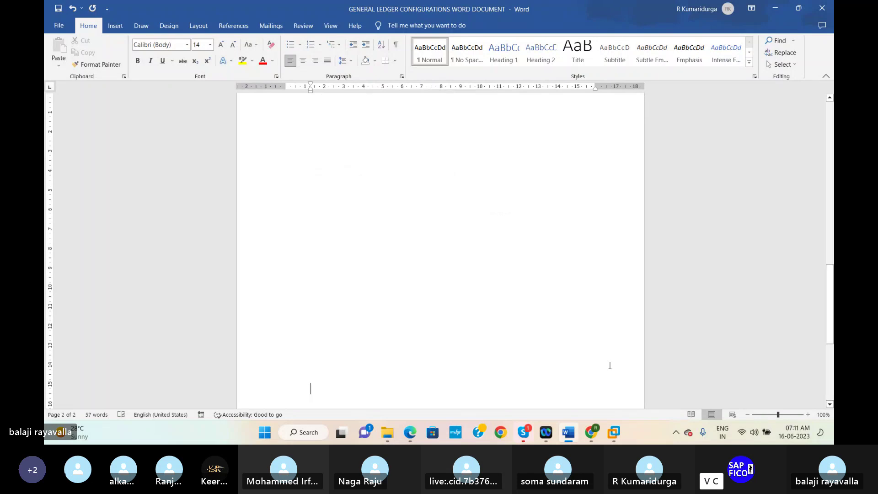
Step: Start item 7 below the FS00 entry with the text "7.CREATION OF THE GL INVOICE OR"
scroll(610, 365, up, 10)
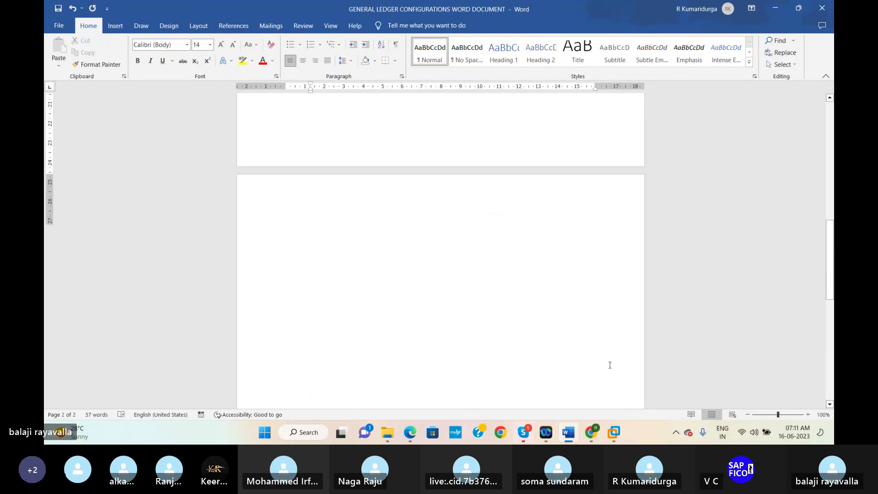
key(ctrl+Home)
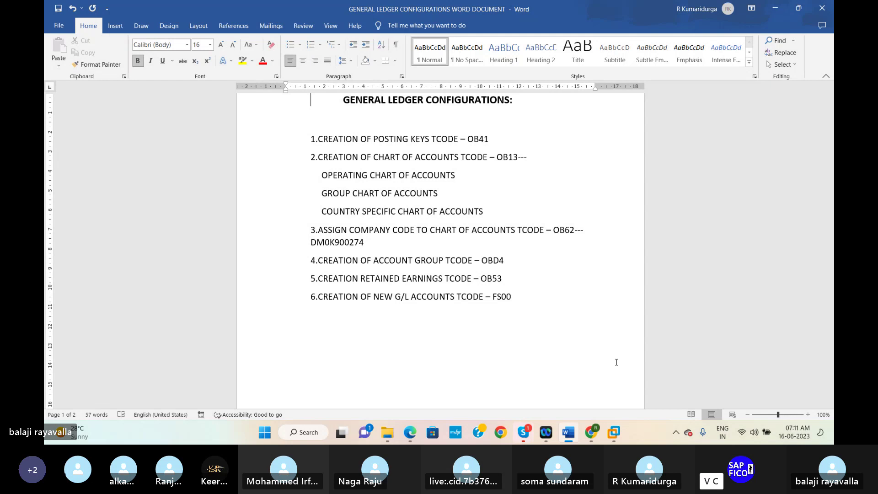
click(522, 296)
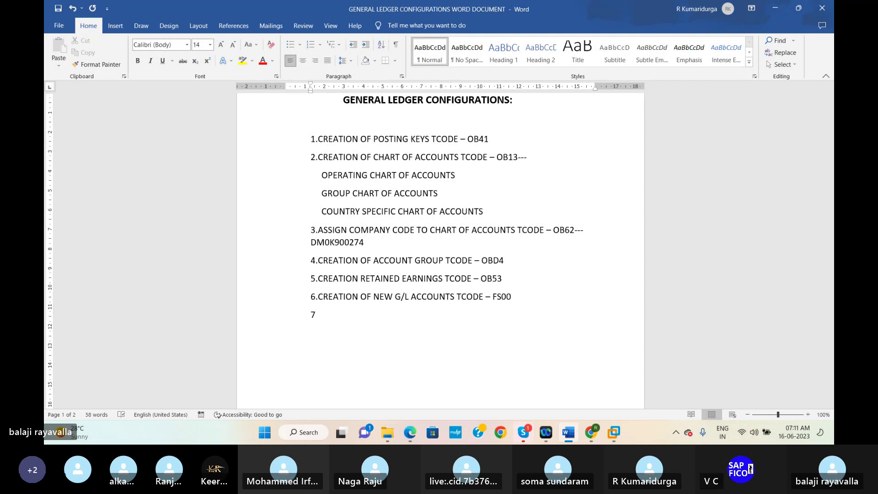
text(.)
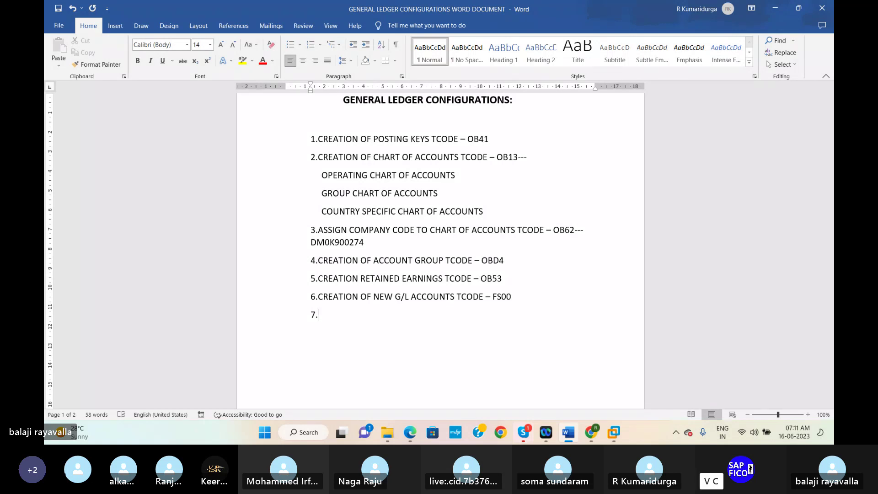
text(CREATI)
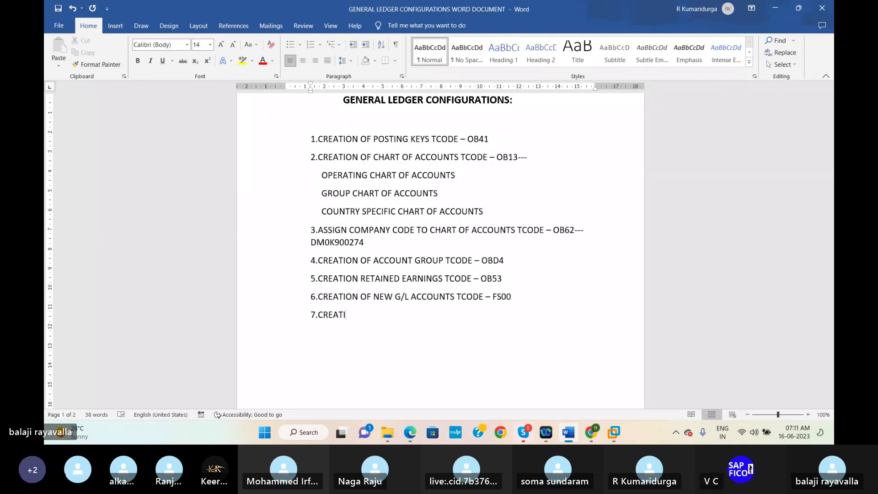
text(ON OF TH)
key(BackSpace)
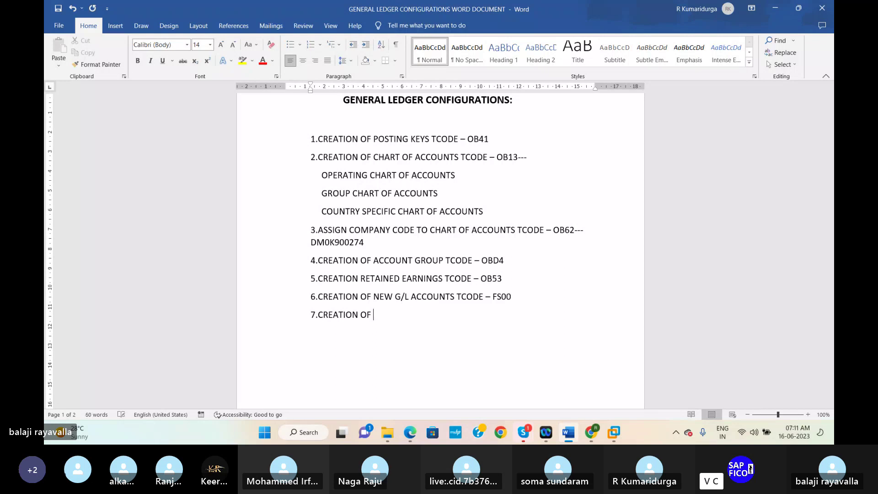
text(THE GL INVOI)
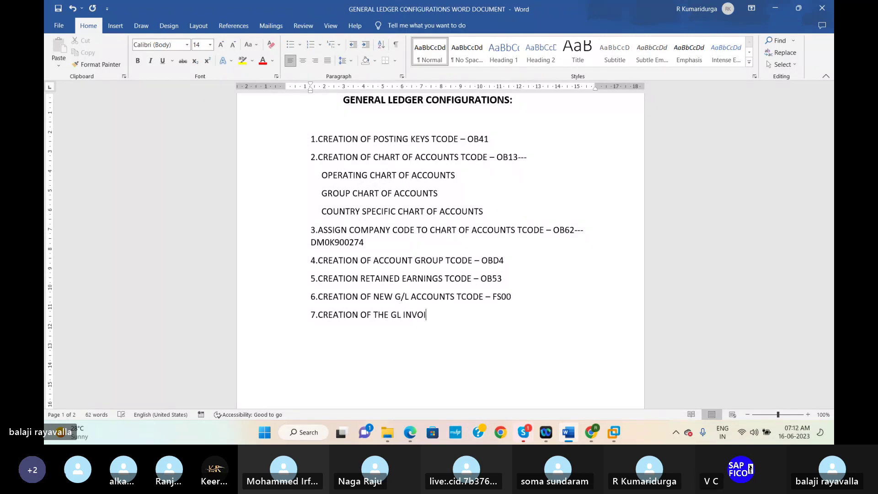
text(CE OR)
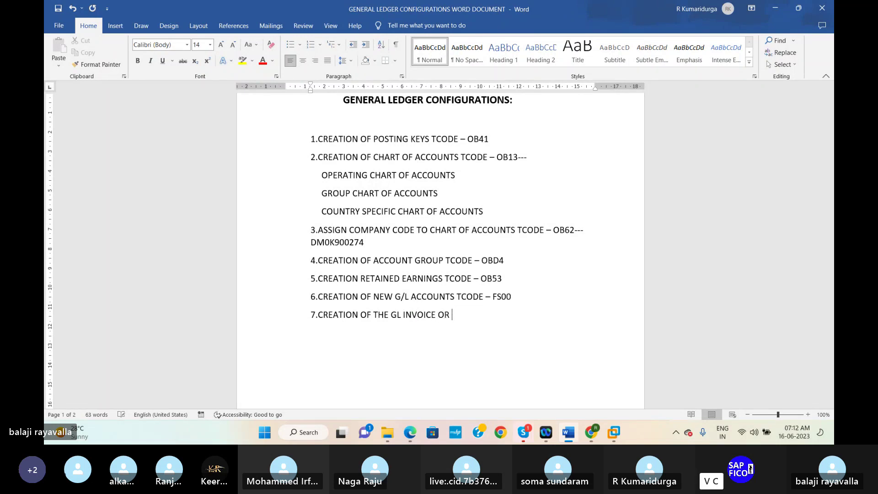
click(512, 297)
text(POS)
key(BackSpace)
key(BackSpace)
key(BackSpace)
key(Return)
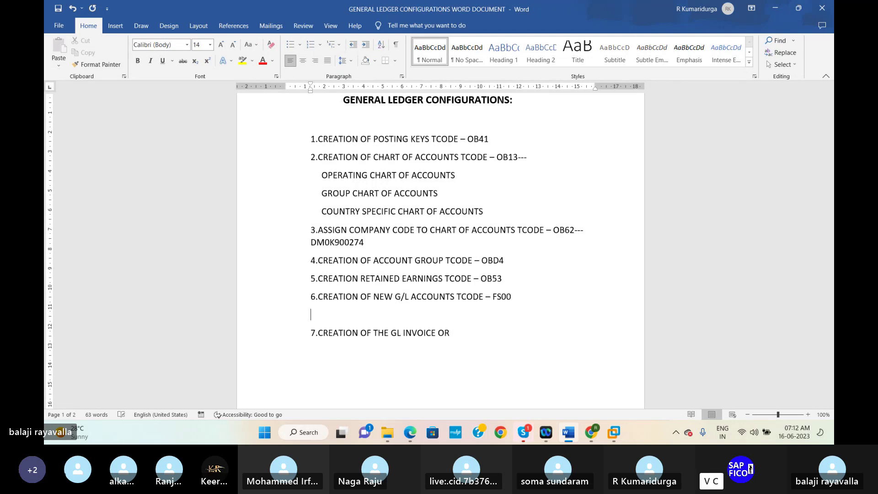
key(BackSpace)
key(BackSpace)
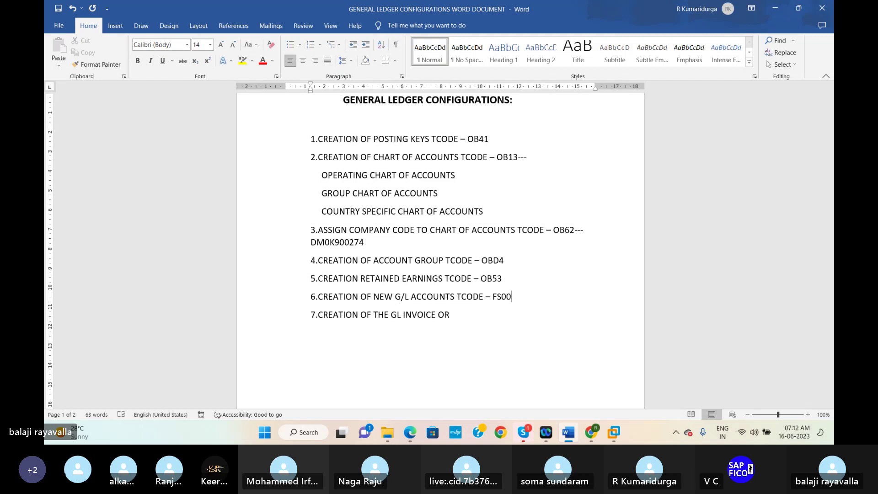
Step: Complete item 7 with "POSTING GL DOCUMENT" followed by a dash and the transaction code F-02
click(453, 315)
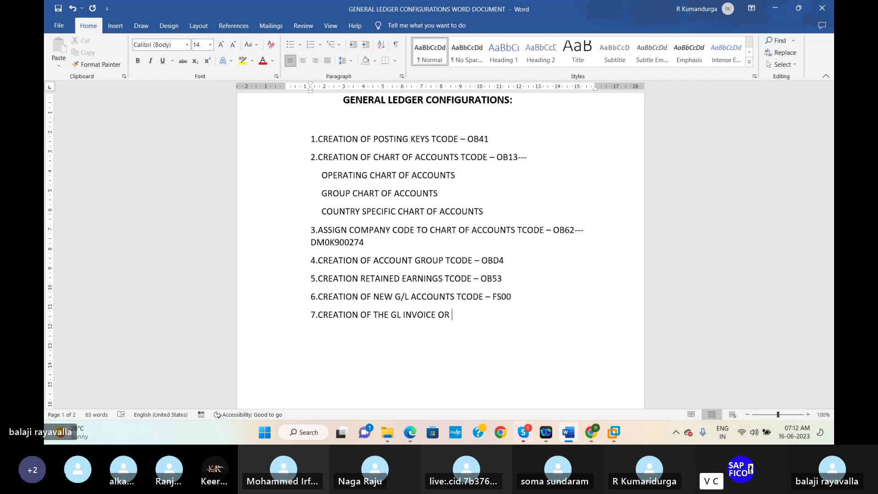
text(POSTI)
text(N)
text(G GL D)
text(OCI=)
key(BackSpace)
key(BackSpace)
text(UMENT)
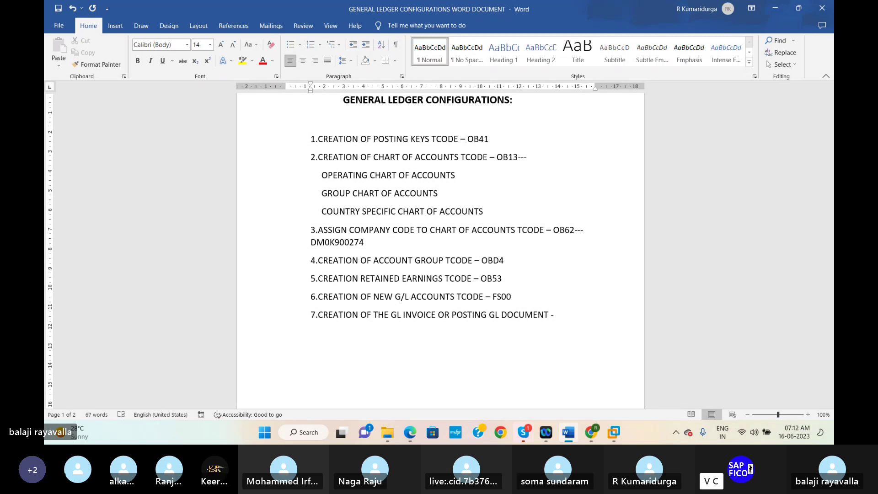
text(- F)
text(-)
text(02)
Step: Switch back to the virtual machine showing the SAP Easy Access screen
mouse_move(546, 433)
mouse_move(613, 431)
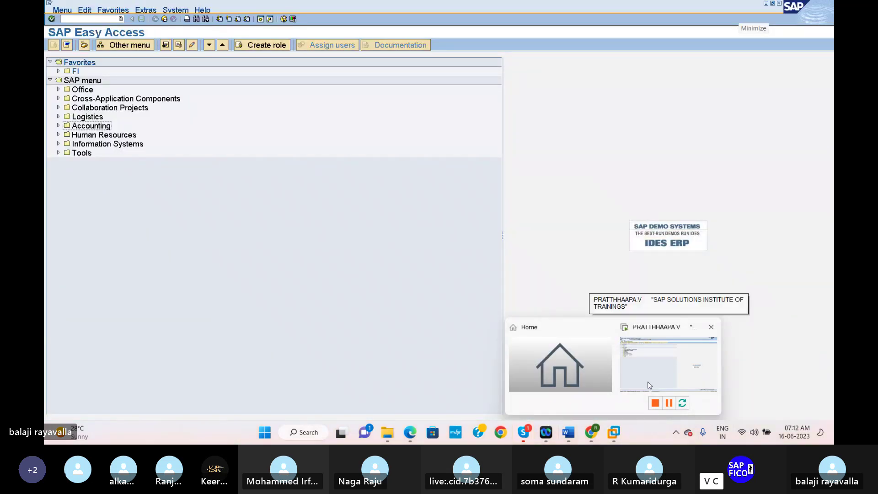
click(648, 383)
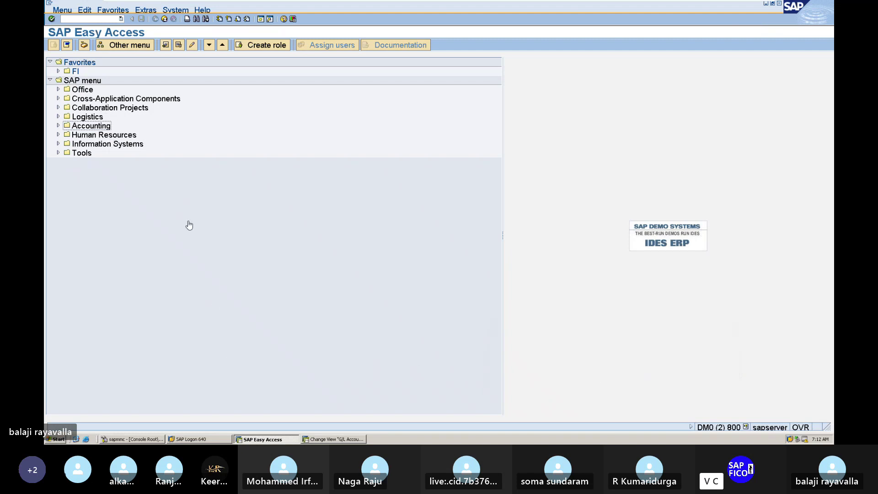
click(98, 19)
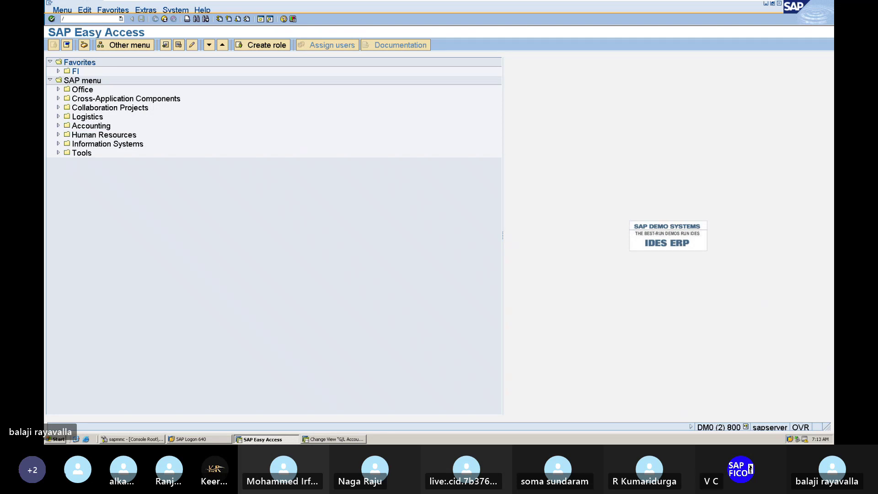
text(/FB)
key(BackSpace)
key(BackSpace)
text(NFBFB)
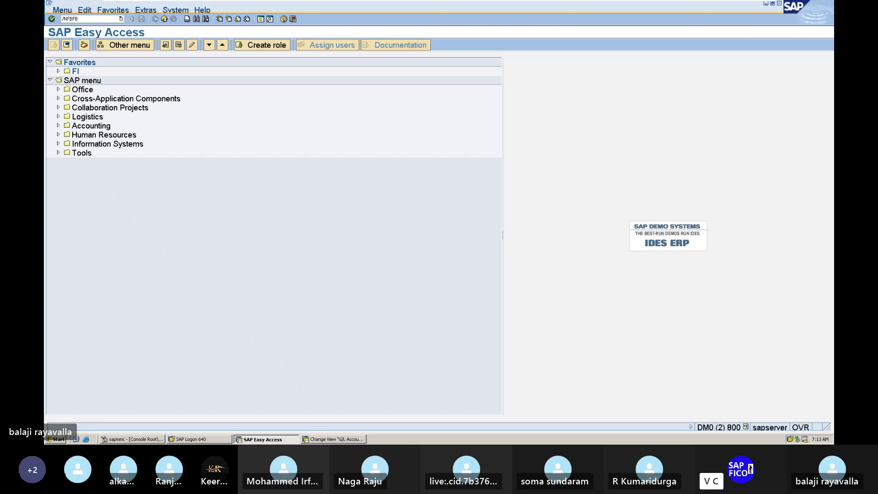
key(BackSpace)
key(BackSpace)
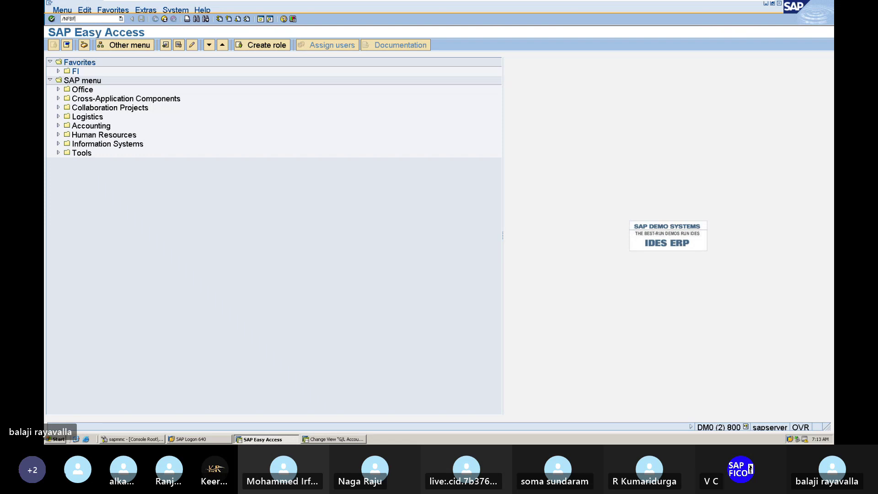
text(15)
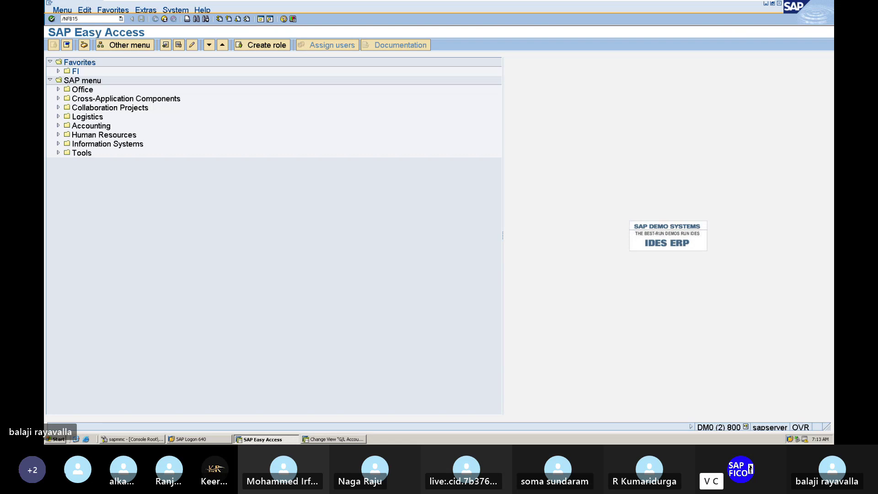
key(Return)
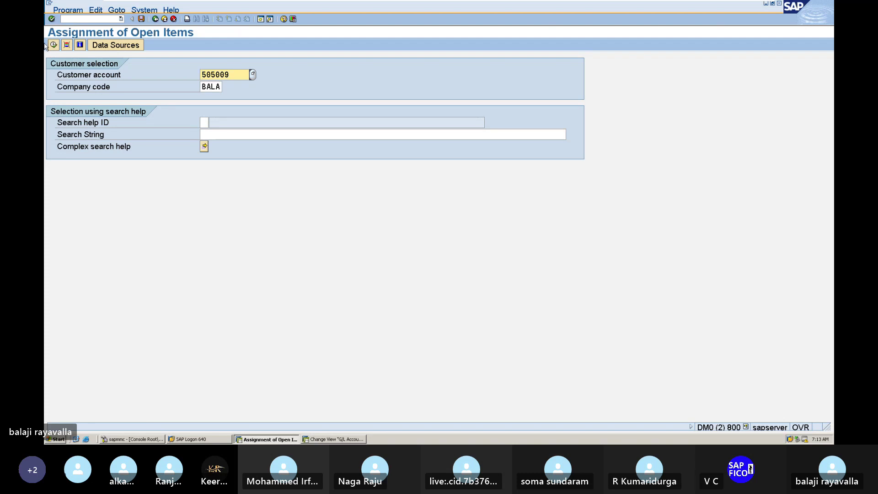
click(110, 19)
text(/n)
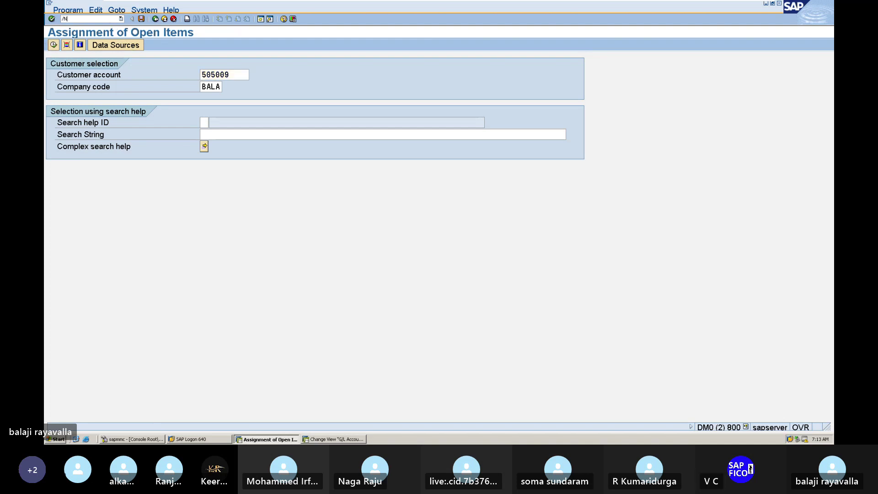
key(Return)
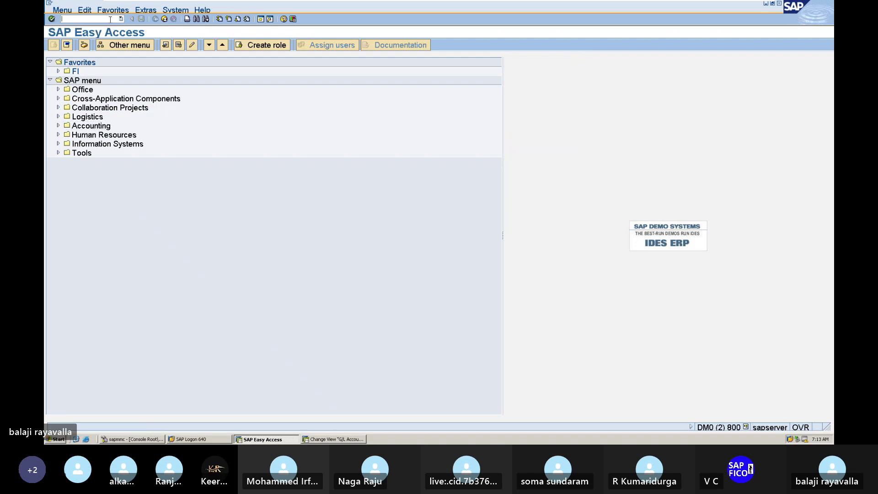
Step: Open transaction FB50 to enter a G/L account document
text(/N)
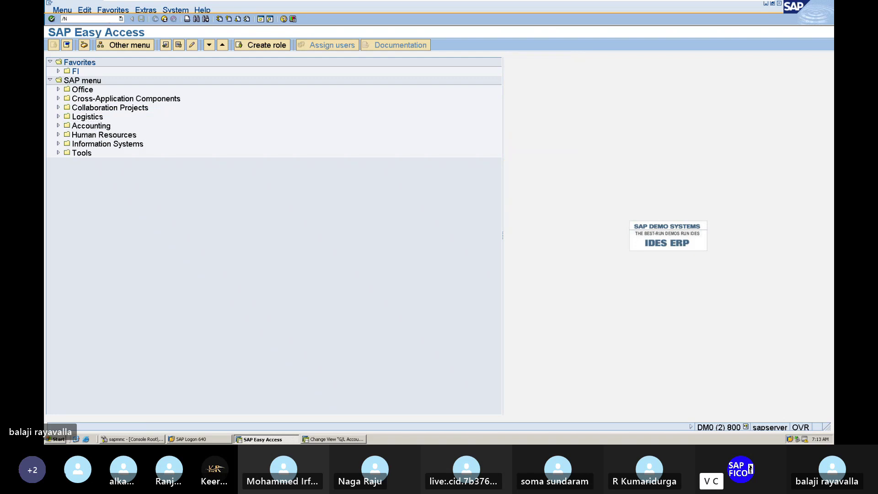
text(FB50)
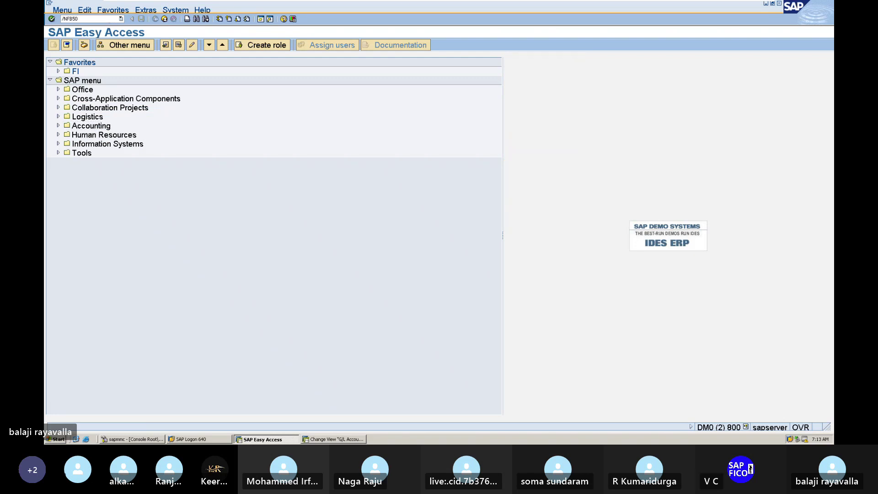
key(Return)
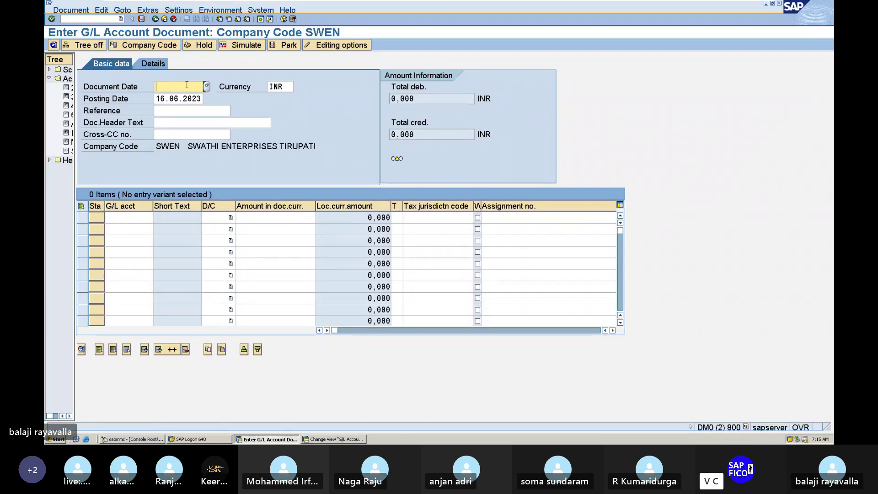
Step: Fill in the document header with document date 16.06.2023, reference BAA1 and header text "RENT INVOICE POSTING"
text(16.06.2023)
click(282, 87)
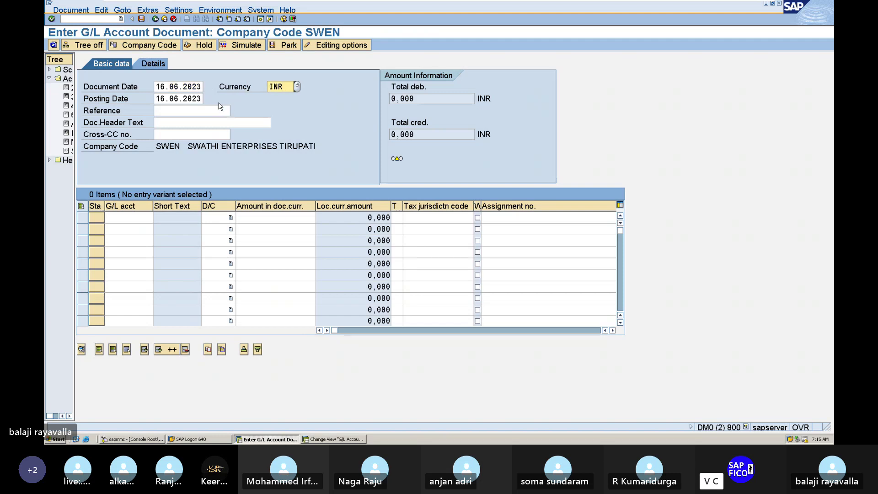
click(186, 108)
text(B)
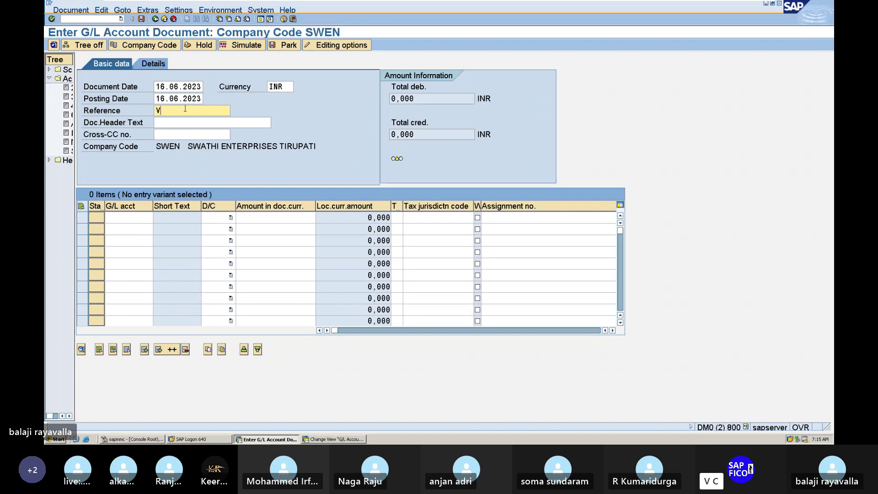
key(BackSpace)
text(BAA1)
click(181, 125)
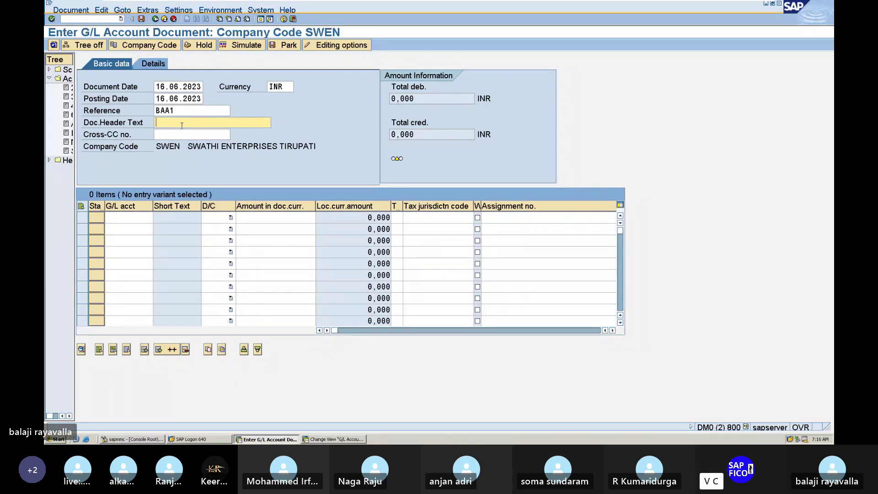
text(RENT INVOIC)
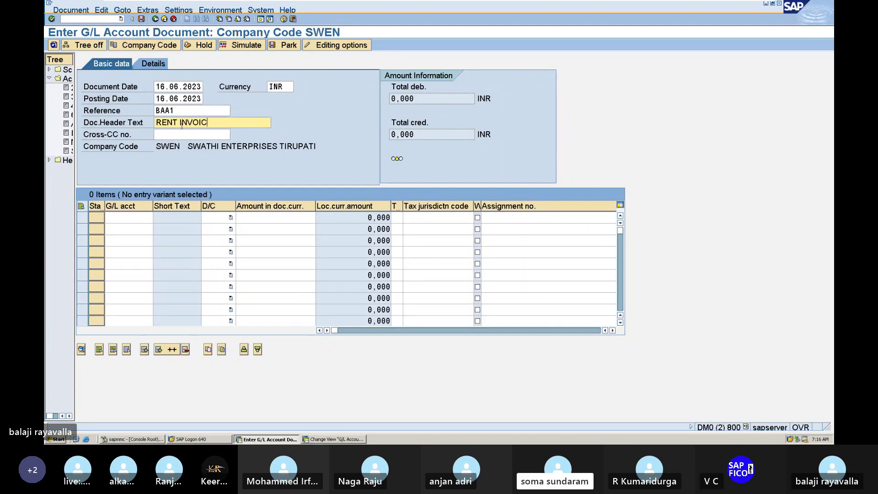
text(E POSTING)
click(181, 133)
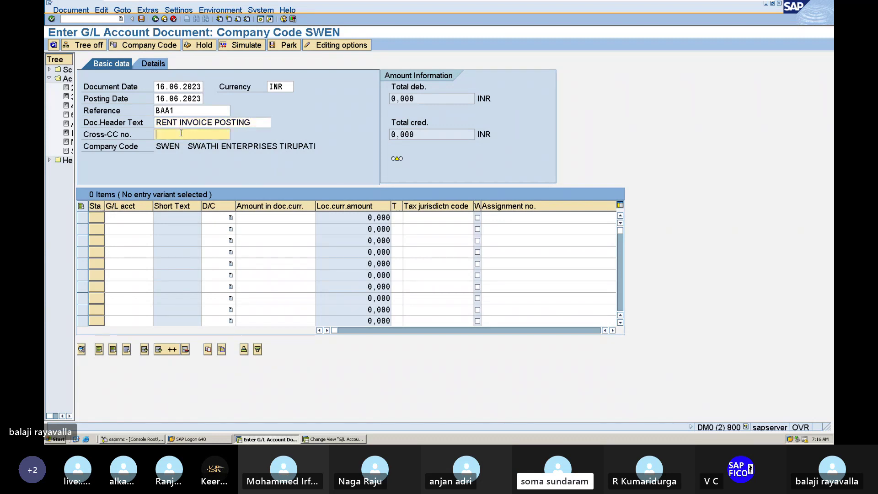
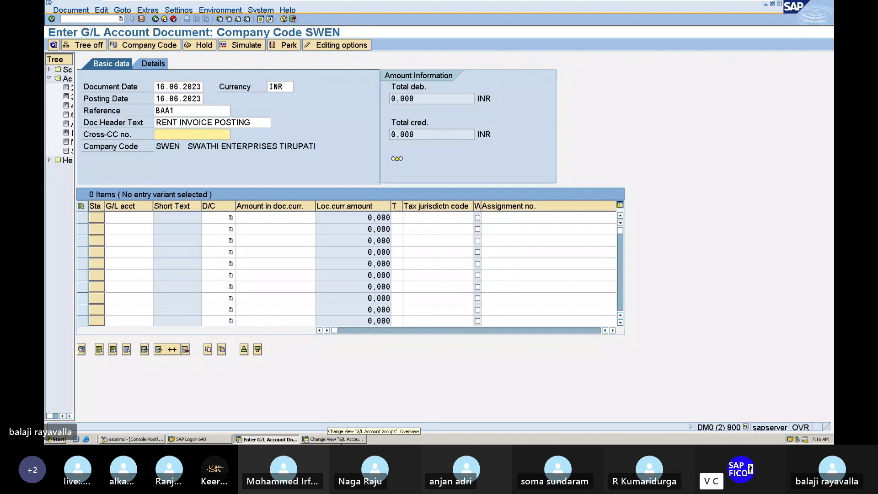
Step: Switch to the session showing the G/L account groups and open transaction OBC4 for field status variants there
click(348, 440)
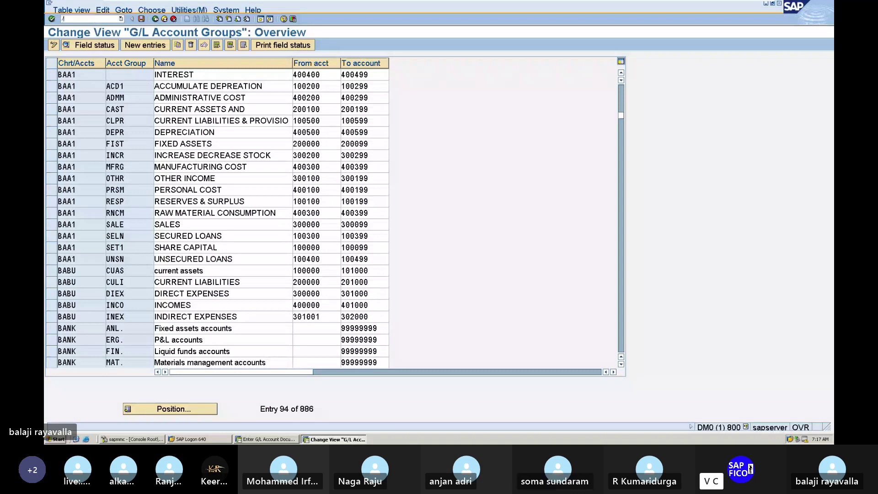
text(n)
key(Return)
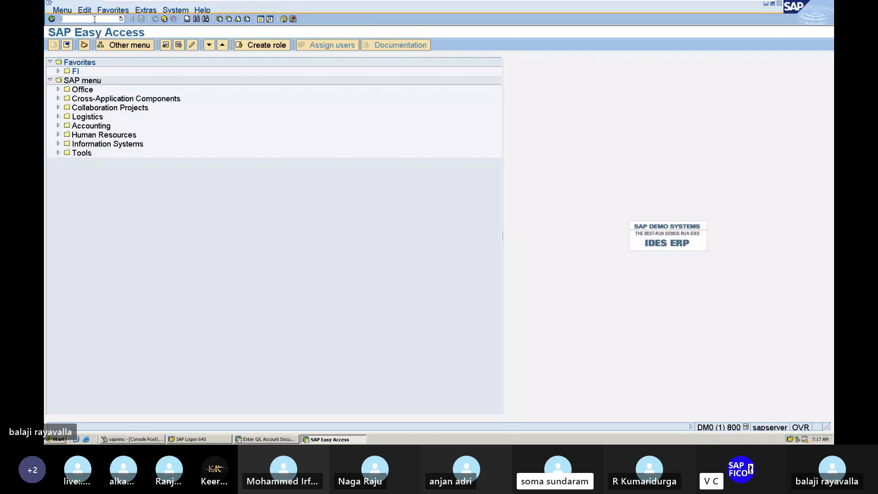
text(/NOB)
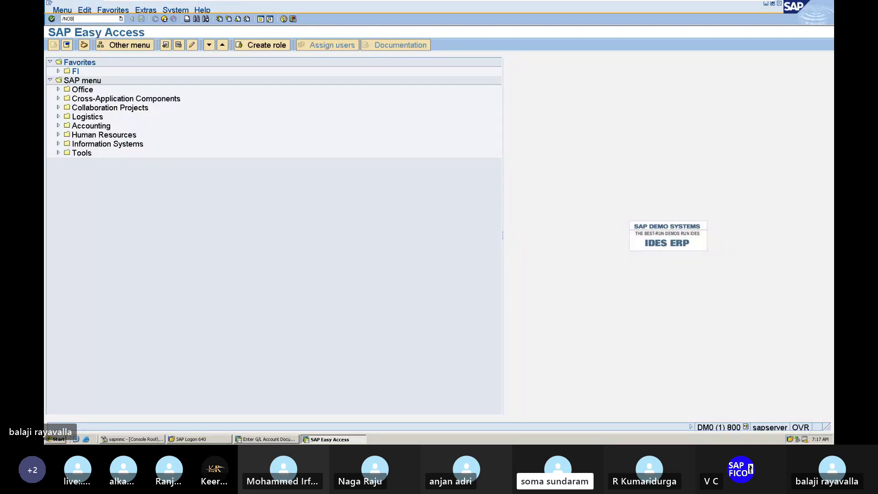
text(C4)
key(Return)
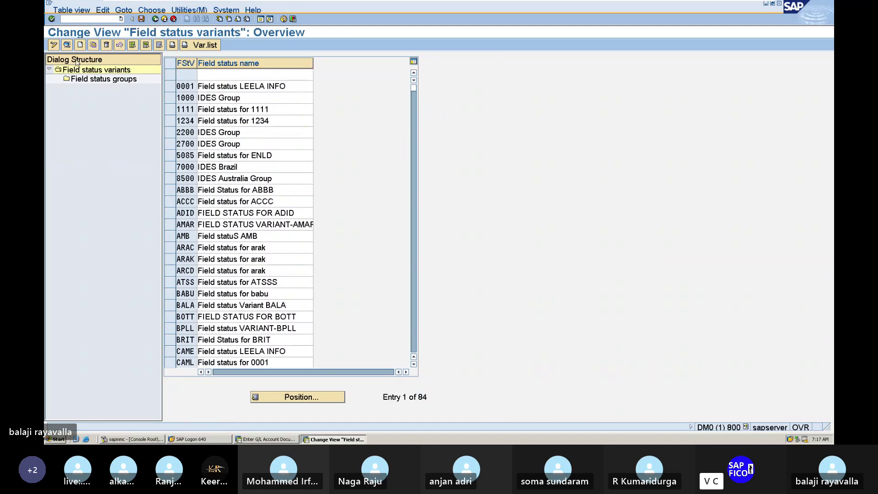
Step: Find field status variant BALA and open its field status groups
click(295, 397)
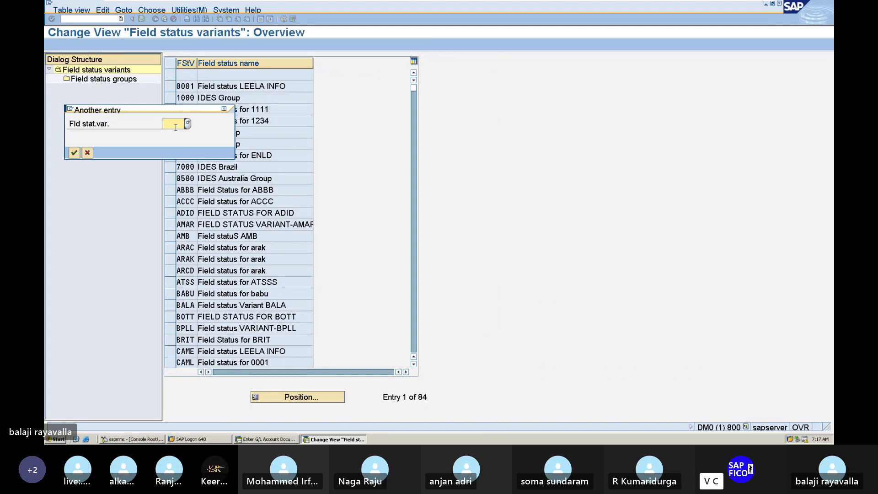
text(BA)
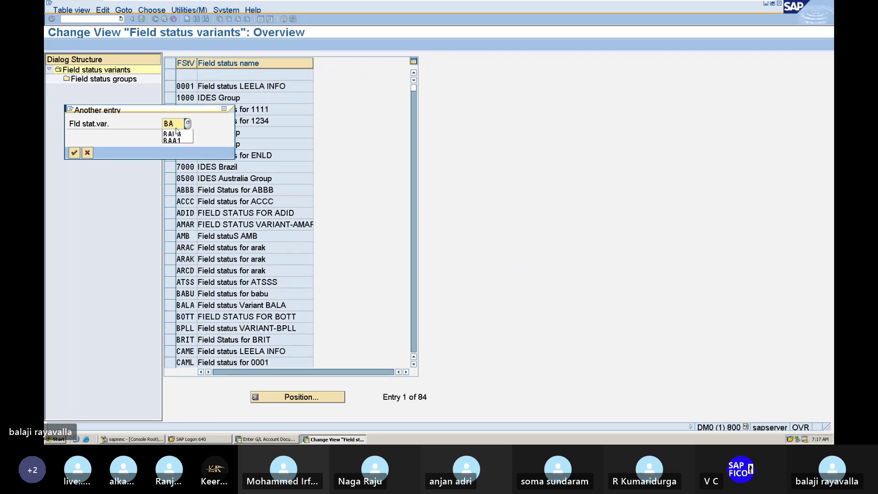
text(L)
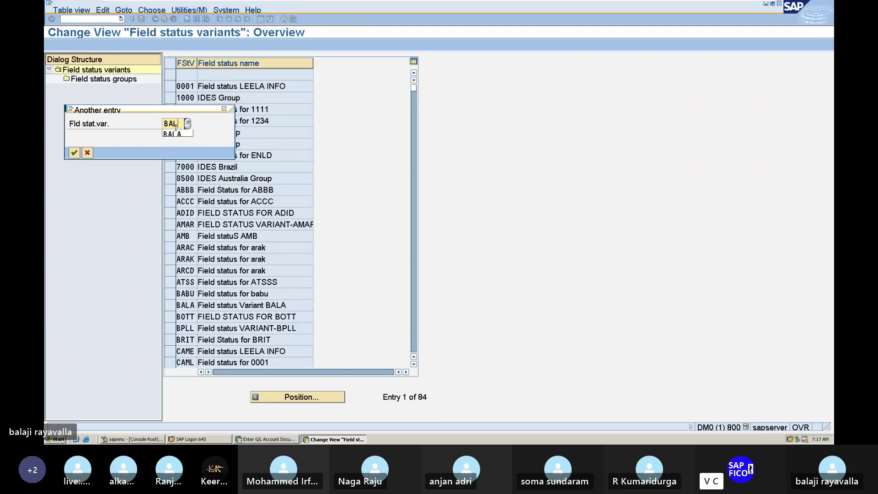
text(A)
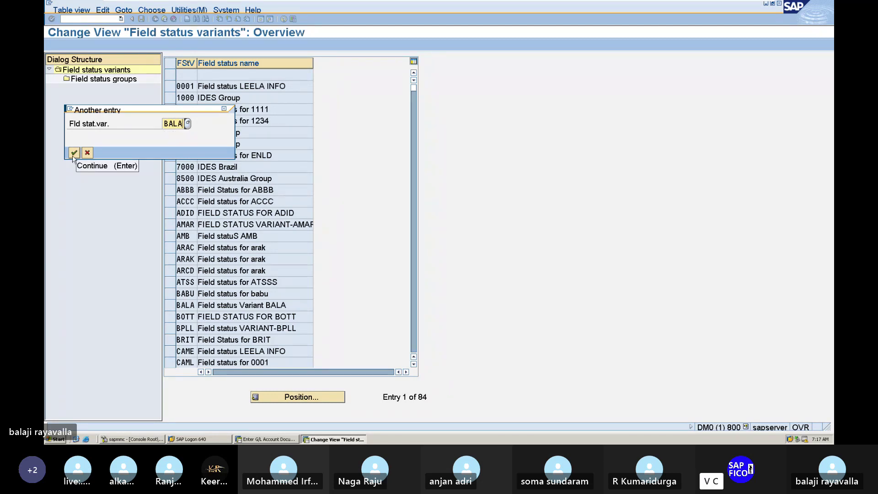
click(74, 155)
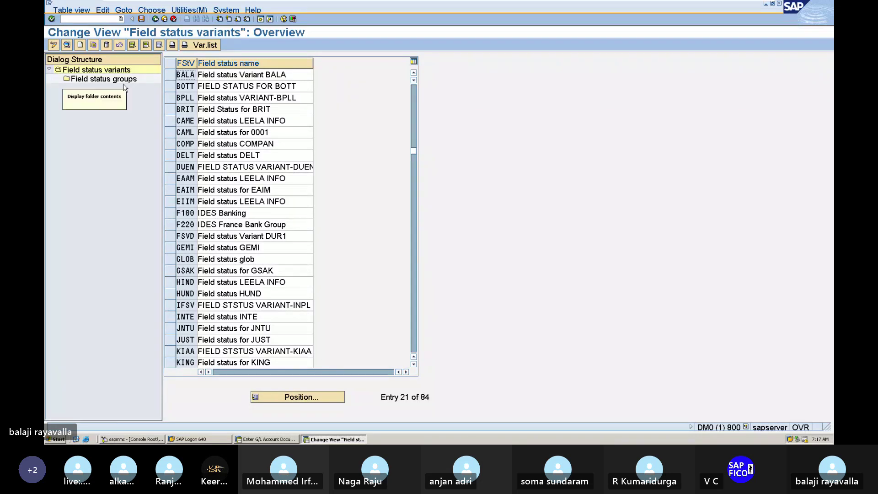
click(170, 75)
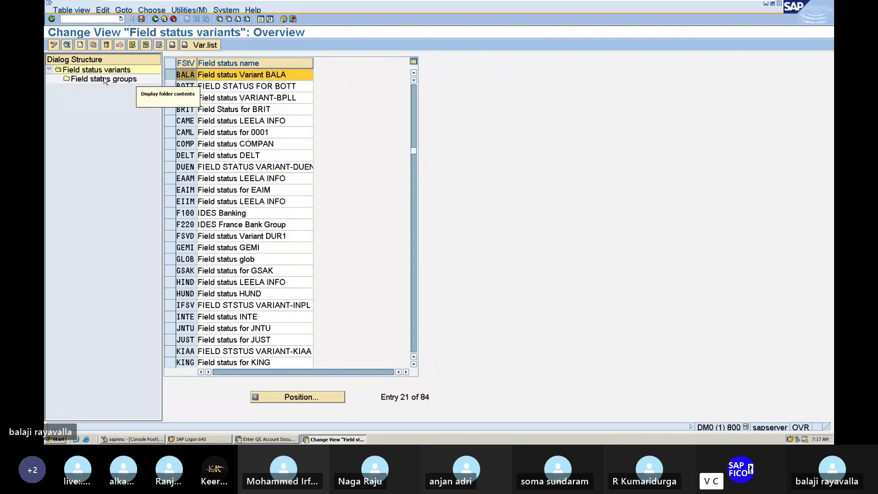
double_click(79, 81)
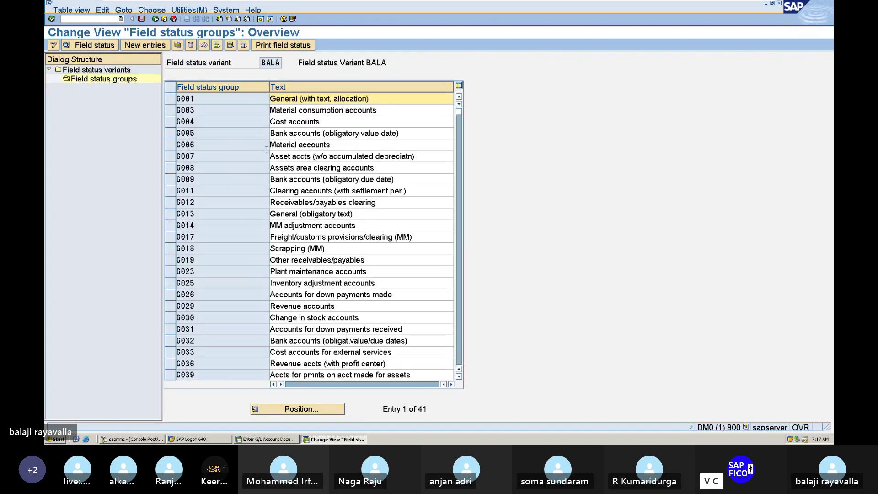
Step: Open field status group G001 and review the field settings under its additional account assignments
double_click(185, 101)
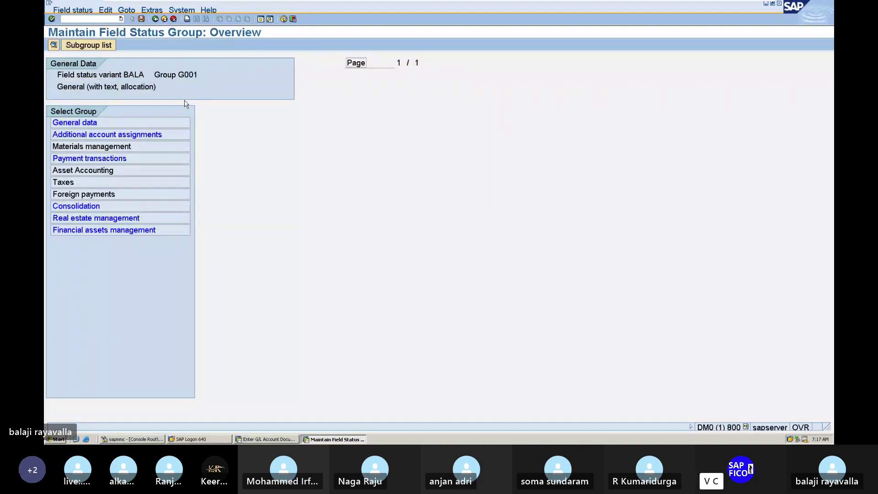
click(88, 134)
double_click(87, 134)
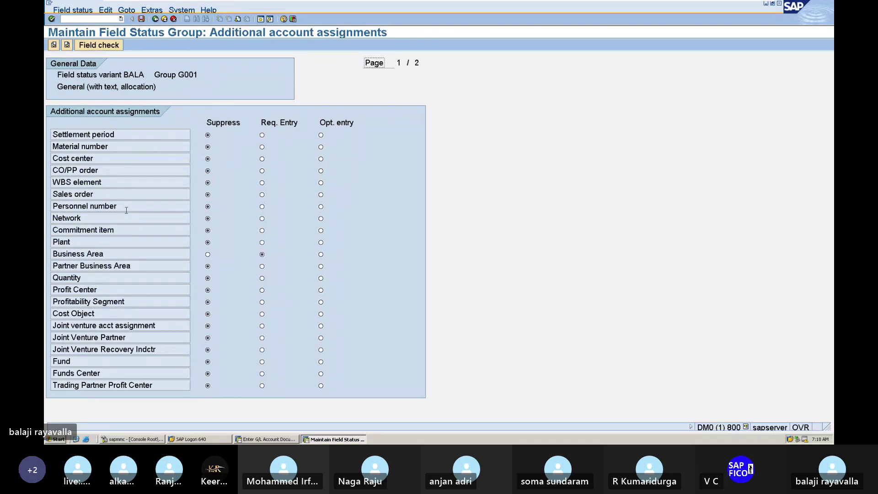
click(155, 20)
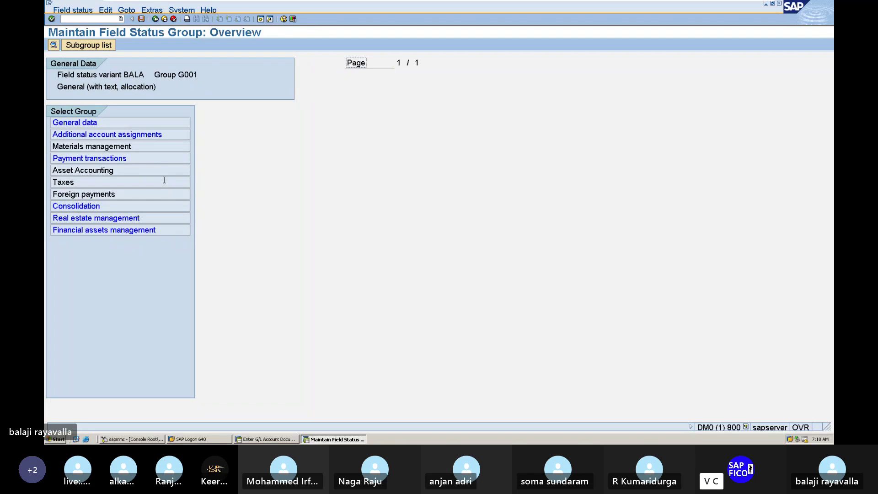
Step: Make the assignment number a required entry in the general data of group G001 and save it with the proposed customizing request
double_click(72, 123)
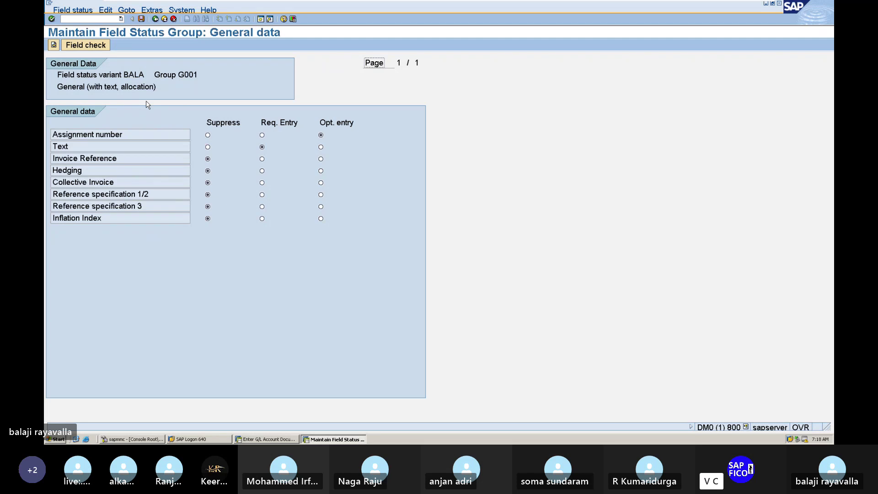
click(262, 136)
click(141, 19)
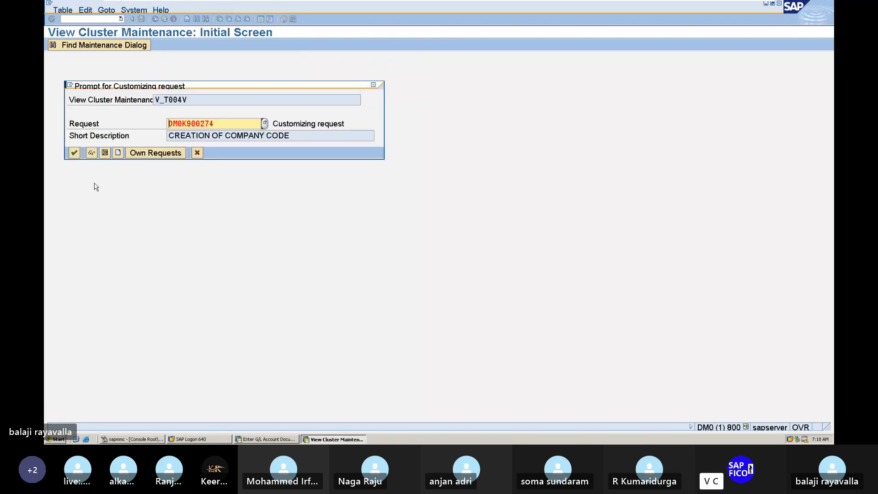
click(74, 153)
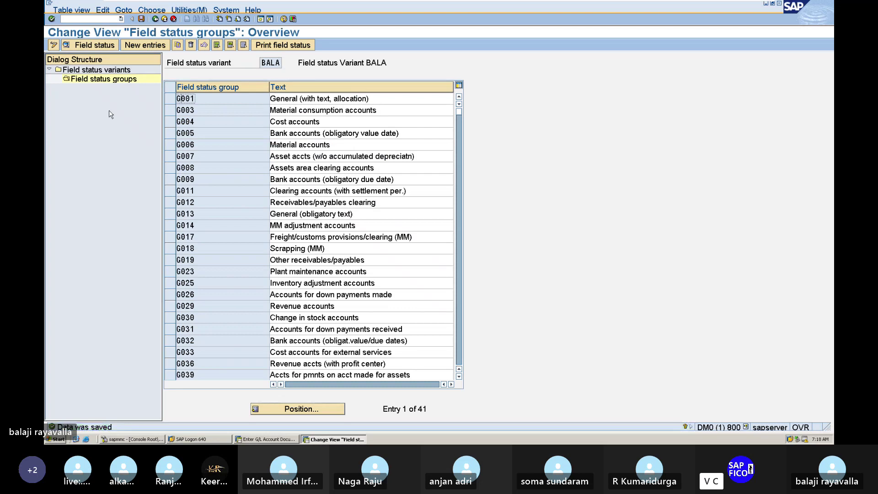
Step: Return to the session with the G/L account document entry
click(93, 19)
text(/N)
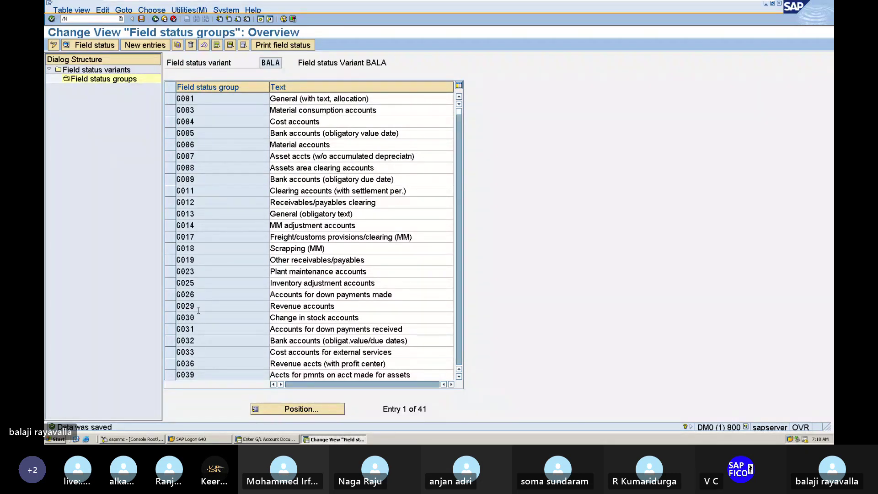
click(258, 439)
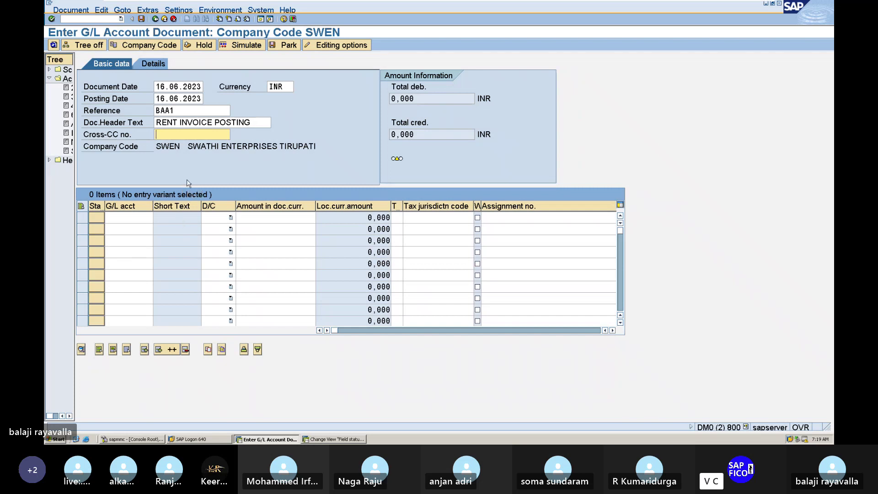
click(138, 218)
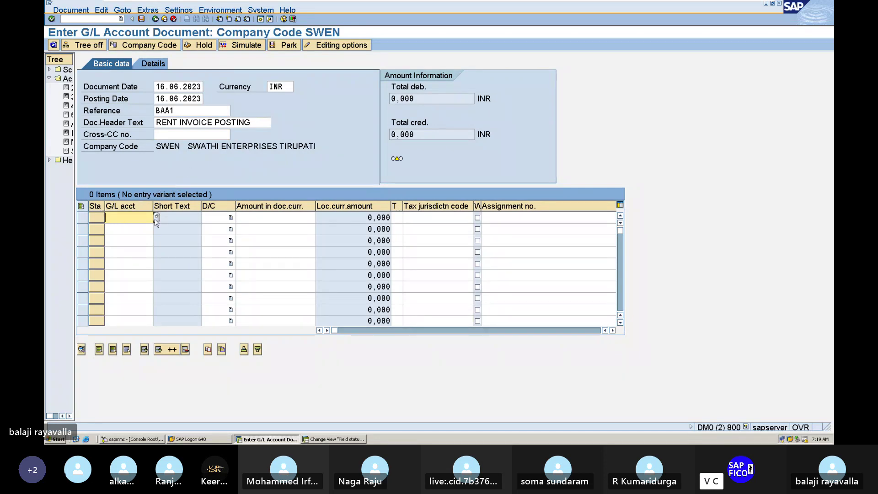
click(157, 218)
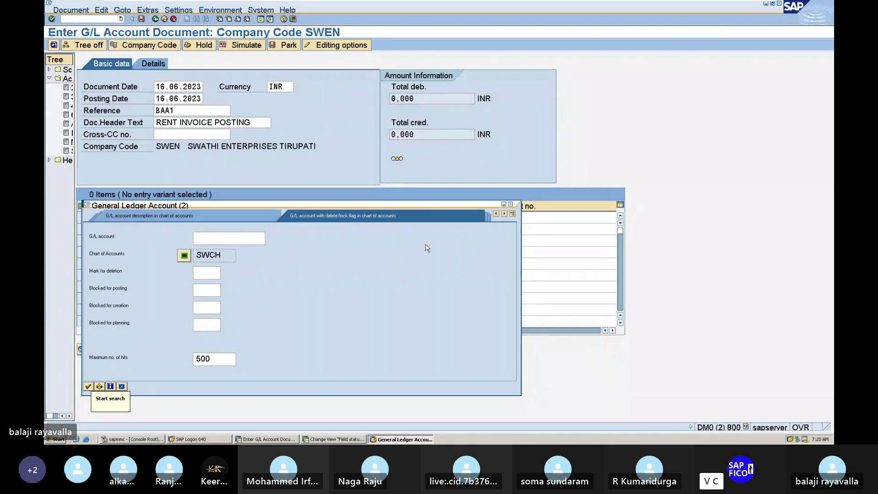
click(511, 207)
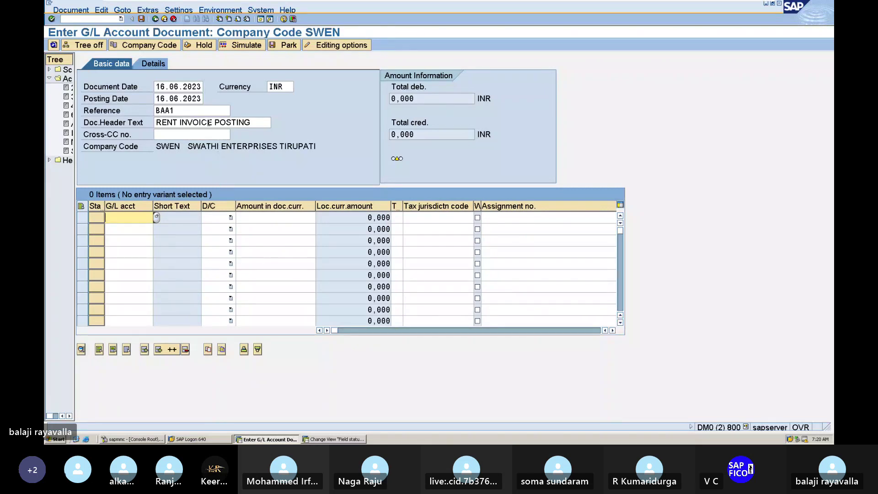
Step: Change the company code for the G/L account document to BALA
click(166, 48)
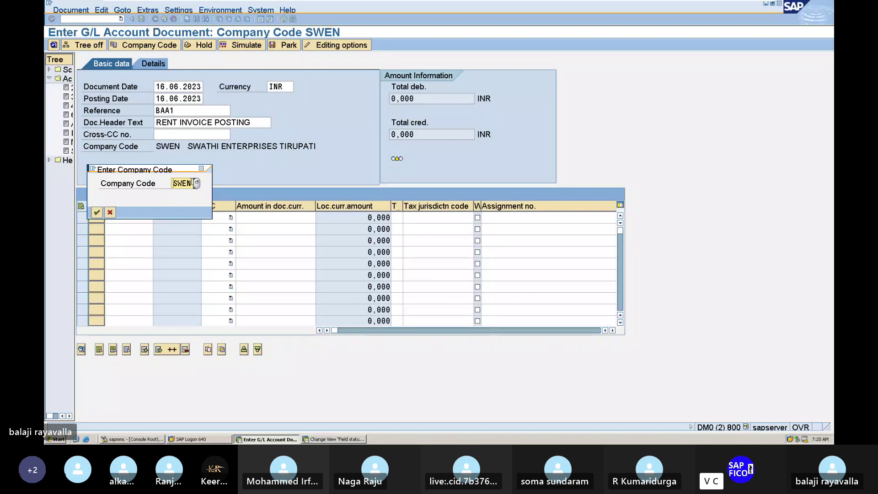
key(BackSpace)
key(BackSpace)
key(BackSpace)
key(BackSpace)
text(BALA)
click(96, 214)
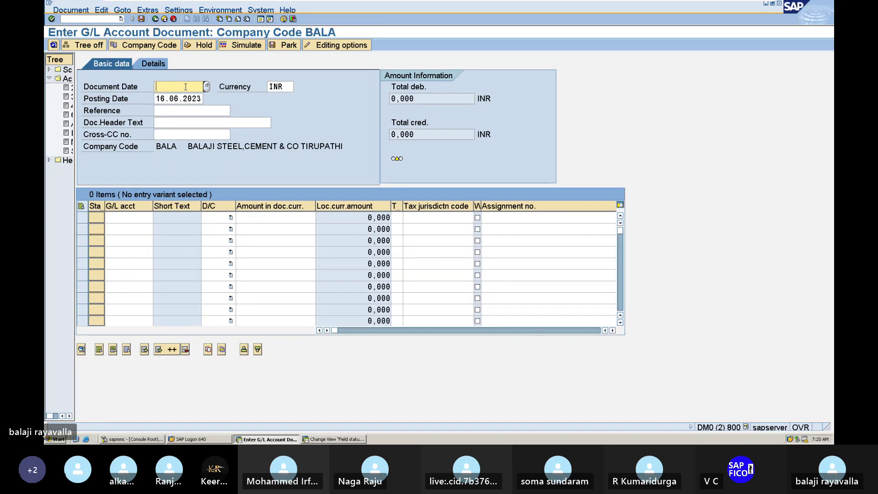
Step: Enter document date 16.05.2023 and reference BAA1 in the header of the BALA document
text(16)
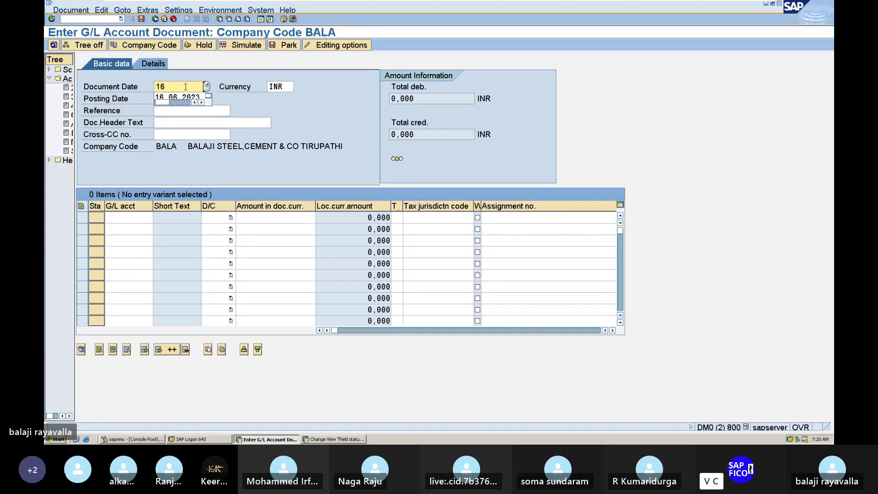
text(.05.2023)
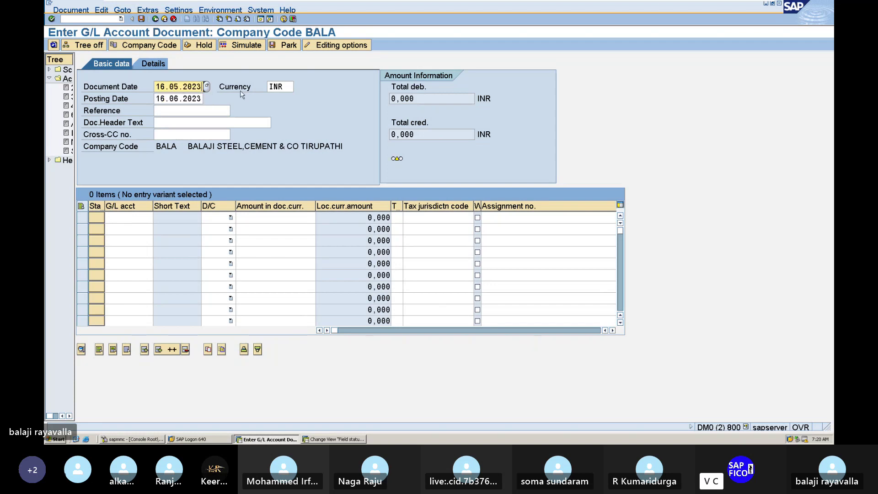
click(161, 111)
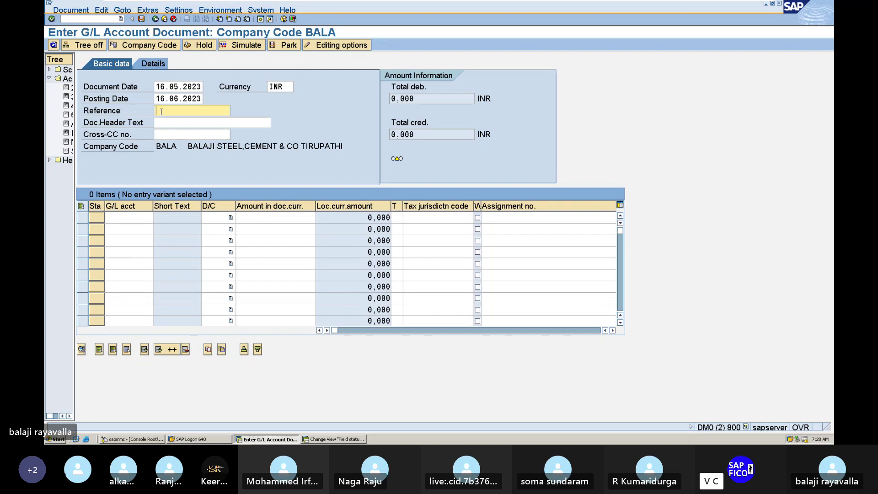
text(BAA)
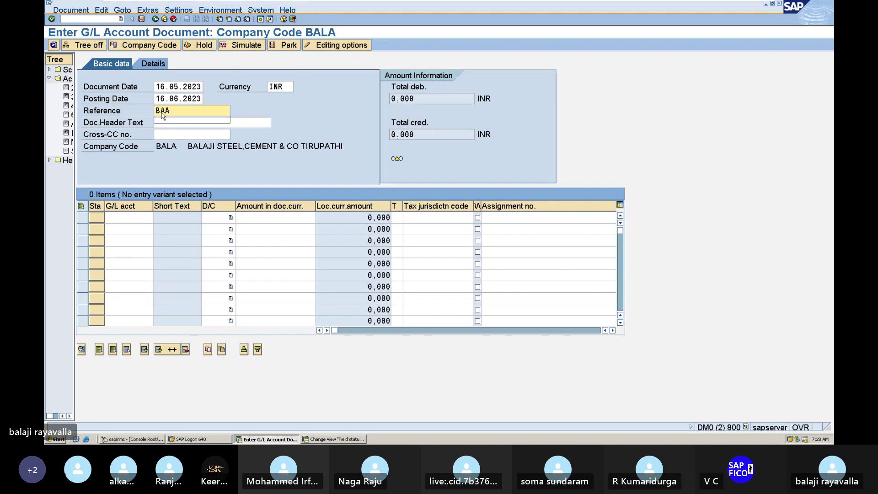
text(1)
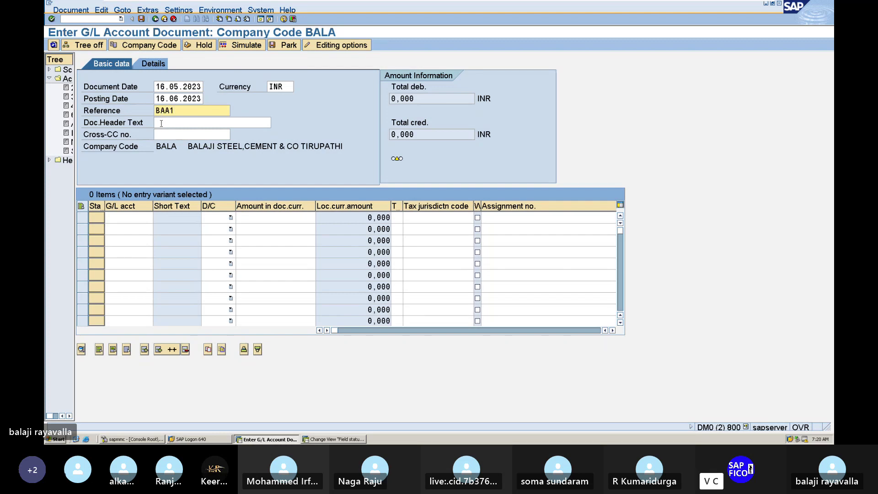
Step: Correct the document date in the header of the BALA document to 16.06.2023
click(176, 87)
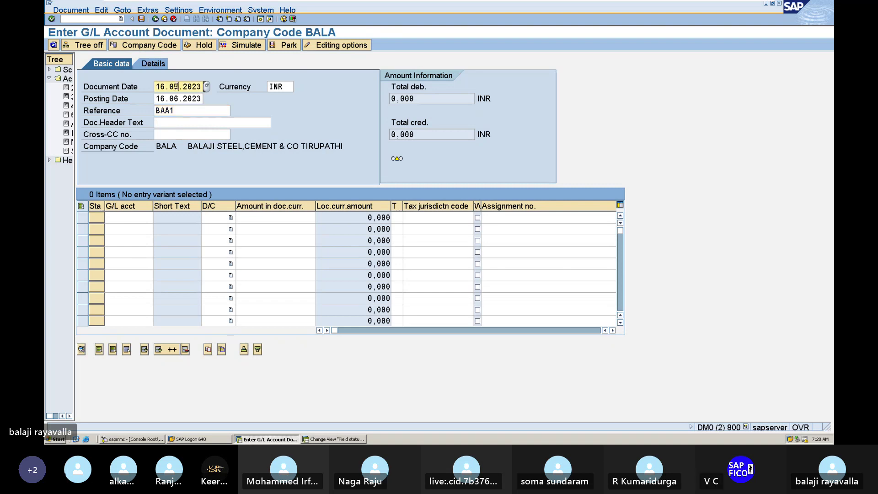
key(BackSpace)
text(6)
click(174, 121)
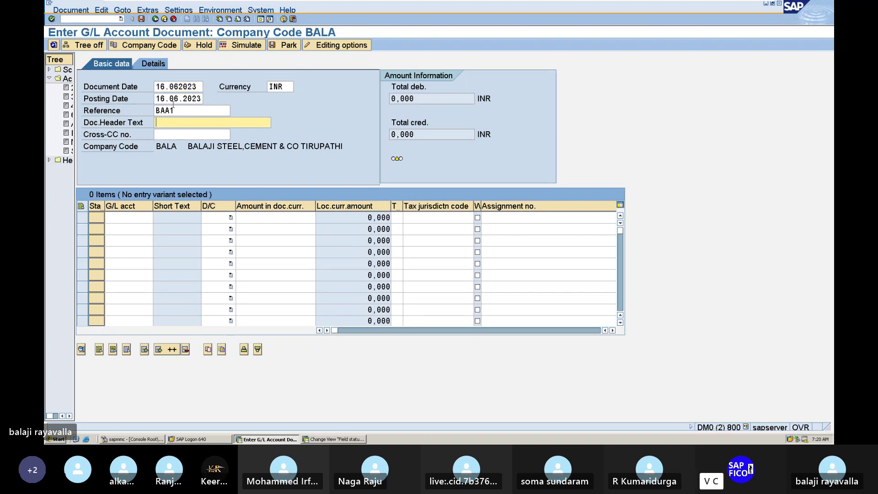
click(179, 87)
text(.202)
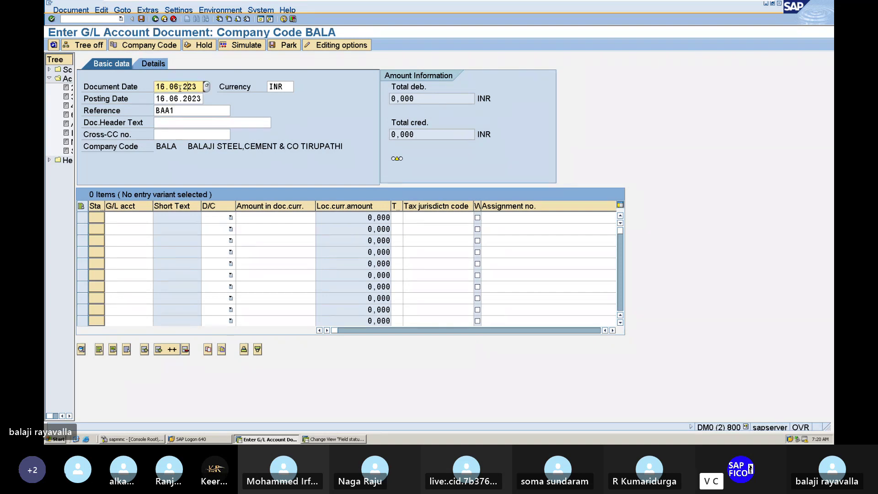
text(3)
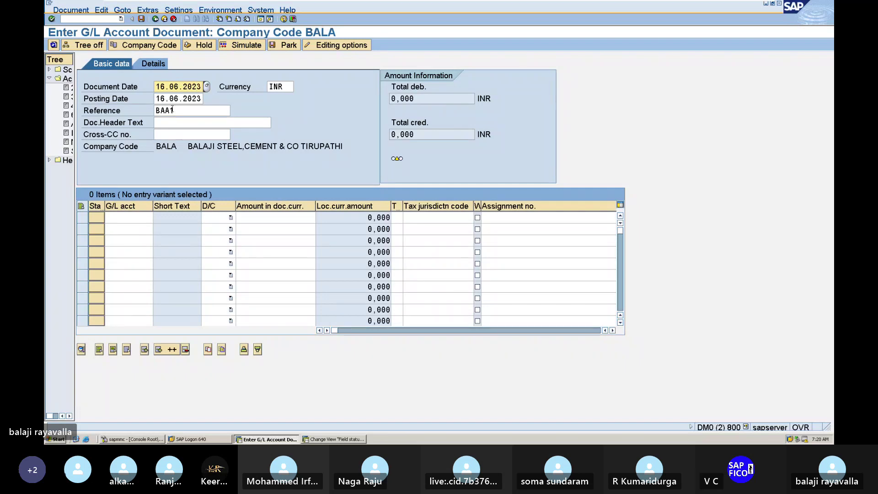
Step: Enter RENT INVOICE POSTING as the document header text
right_click(172, 129)
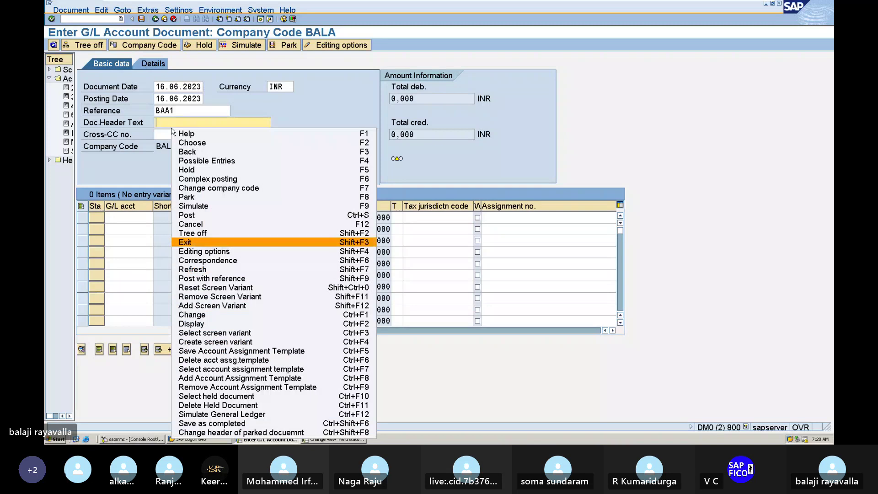
click(313, 112)
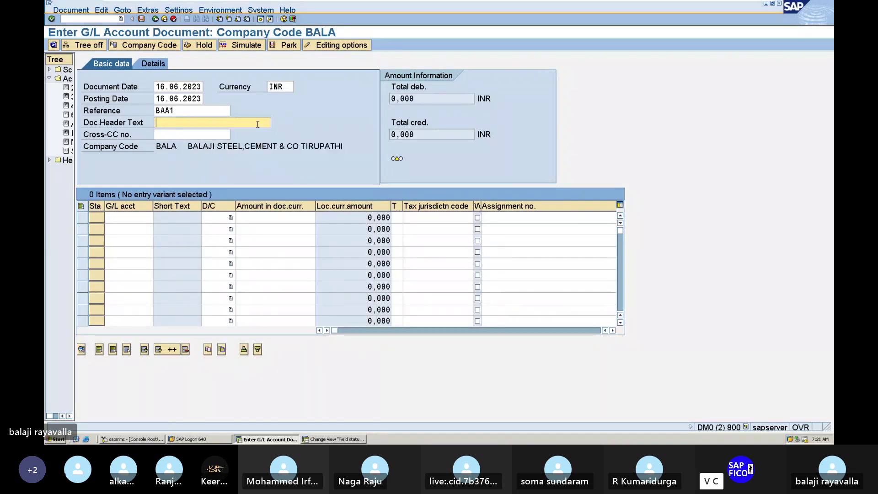
text(RENT )
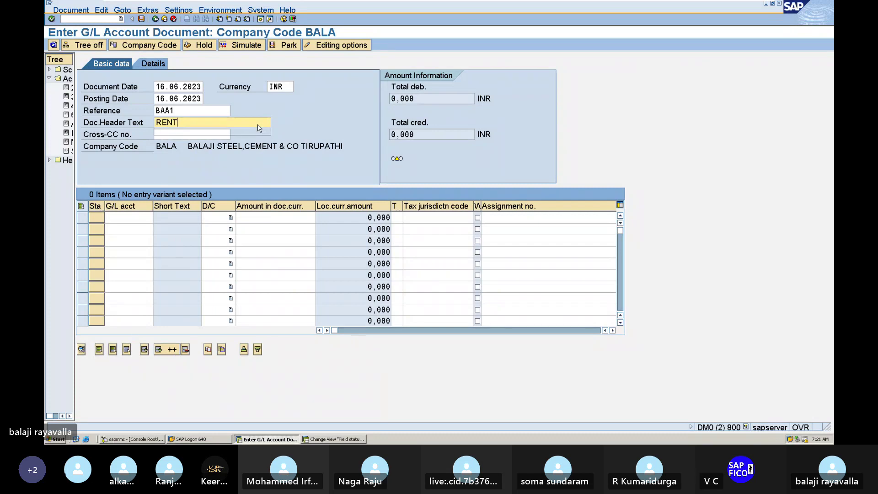
text(INC)
key(BackSpace)
text(VOICE)
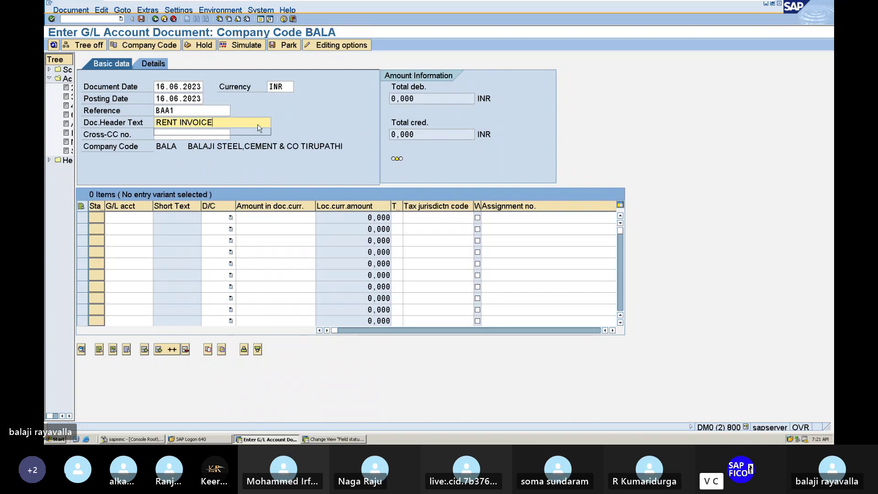
text( POSTING)
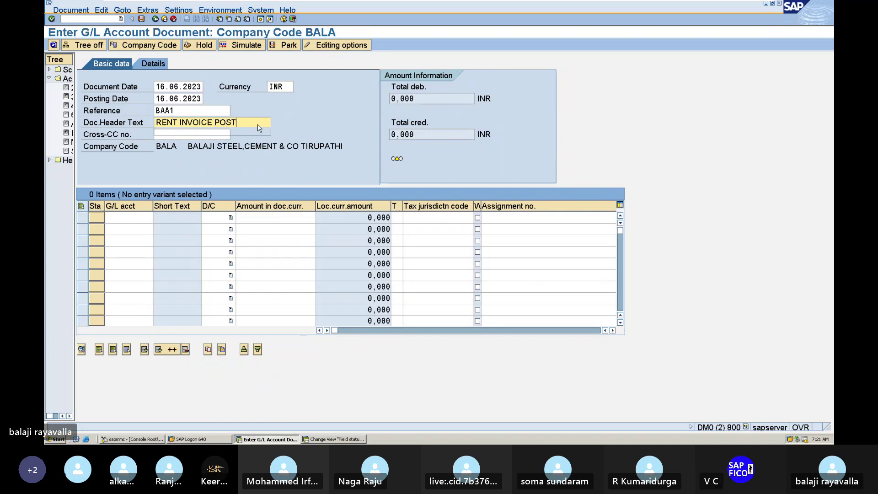
click(204, 135)
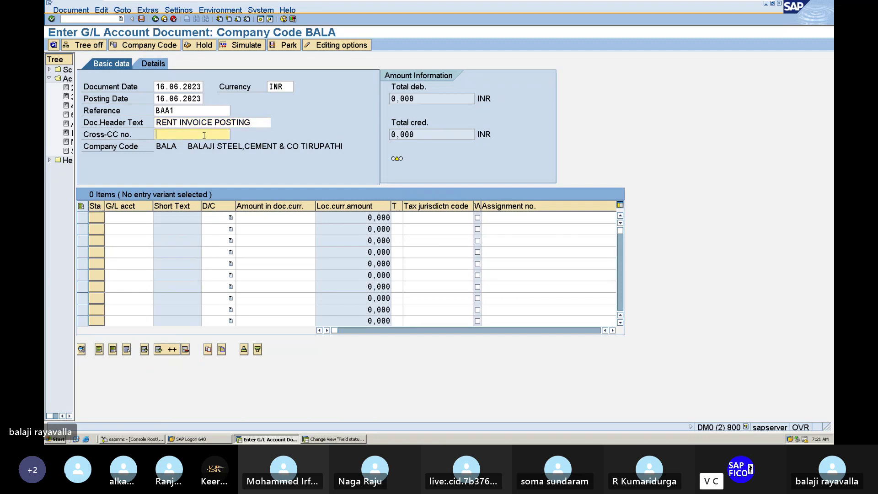
Step: Fill the first line item with RENT ACCOUNT from chart of accounts BAA1 as a debit of 1000
click(130, 218)
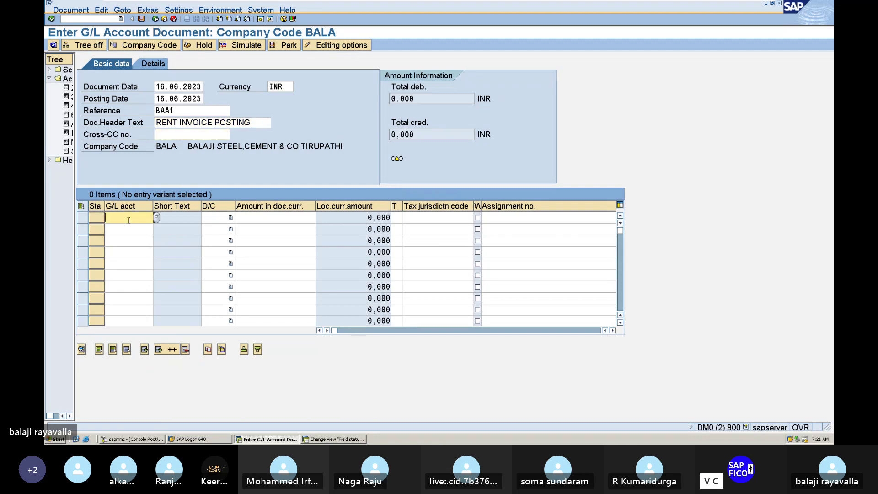
click(157, 218)
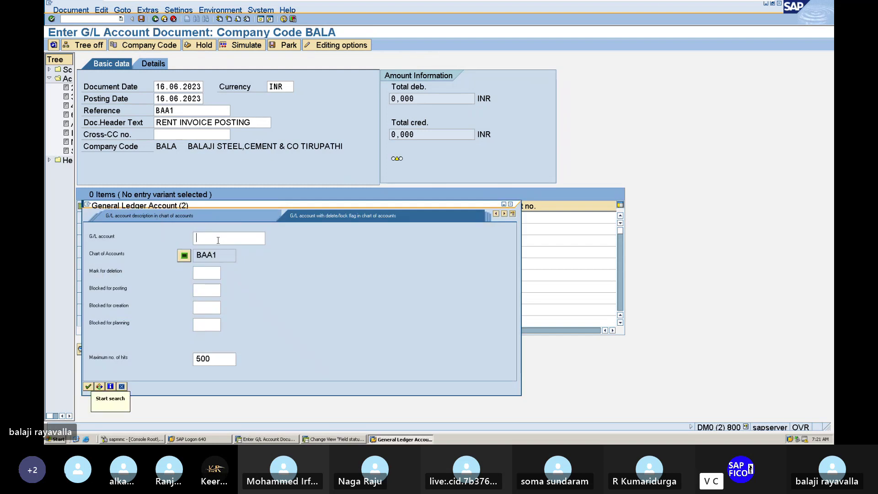
click(88, 387)
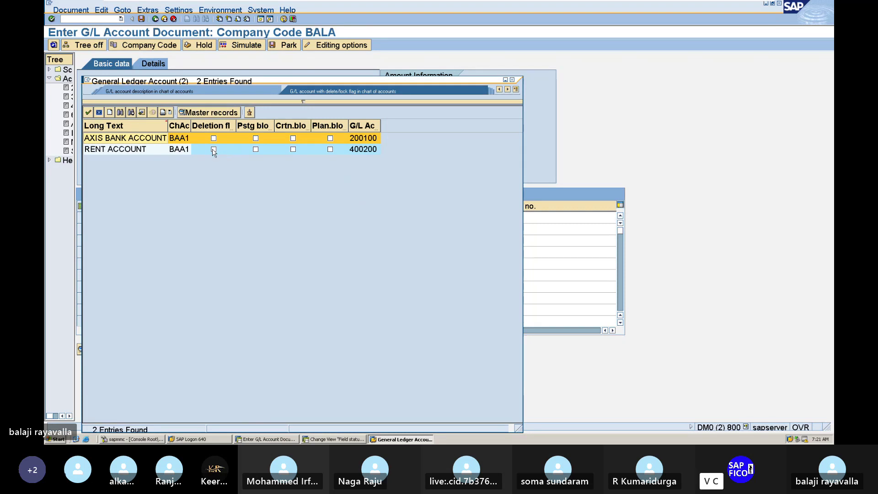
click(133, 151)
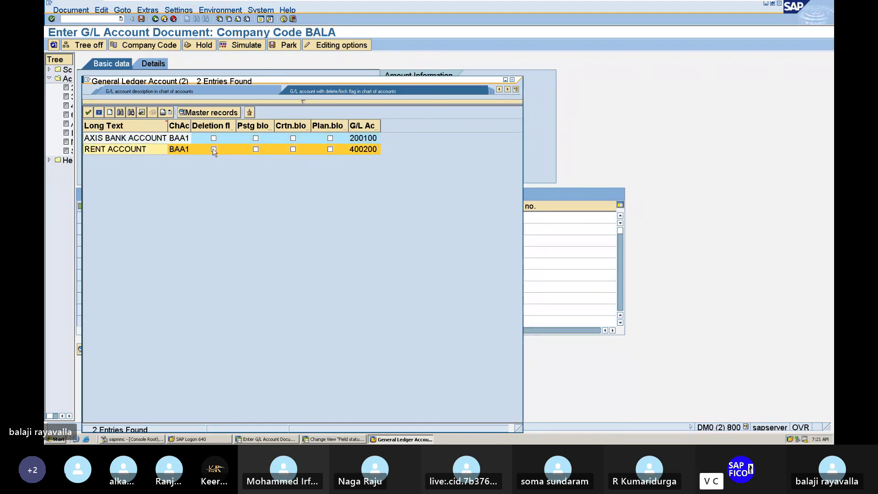
double_click(135, 155)
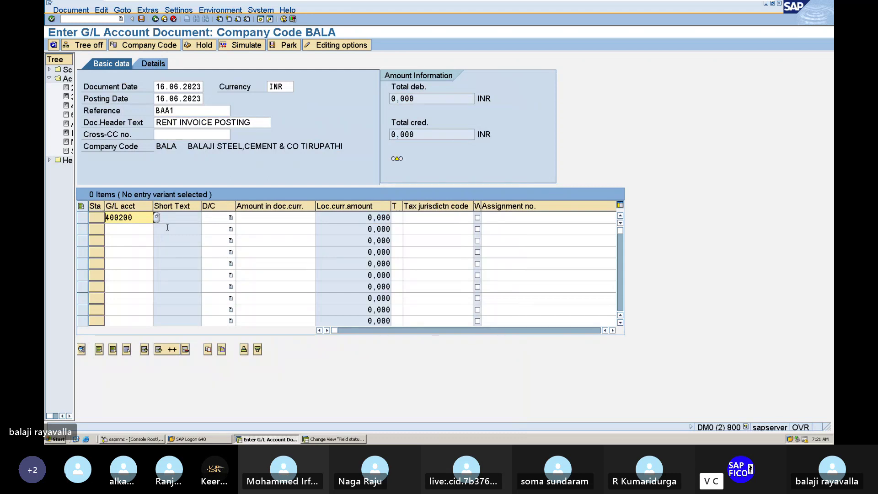
key(Tab)
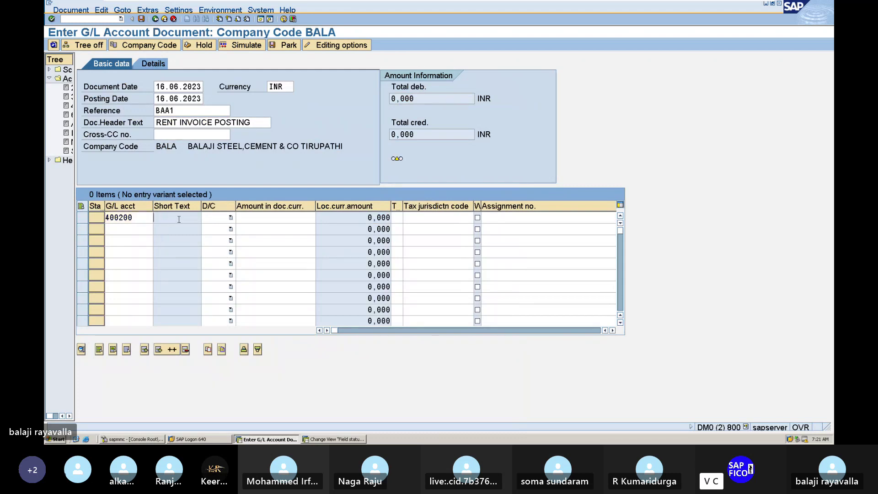
click(211, 220)
click(247, 219)
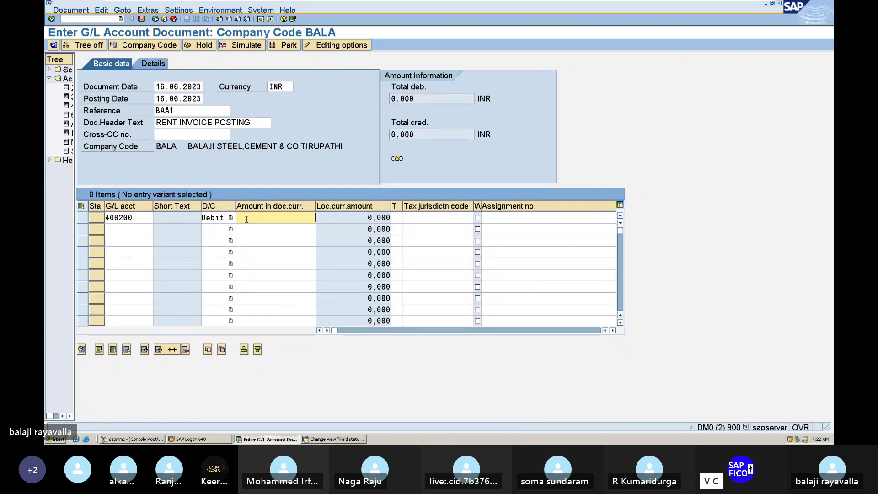
text(1000)
key(Tab)
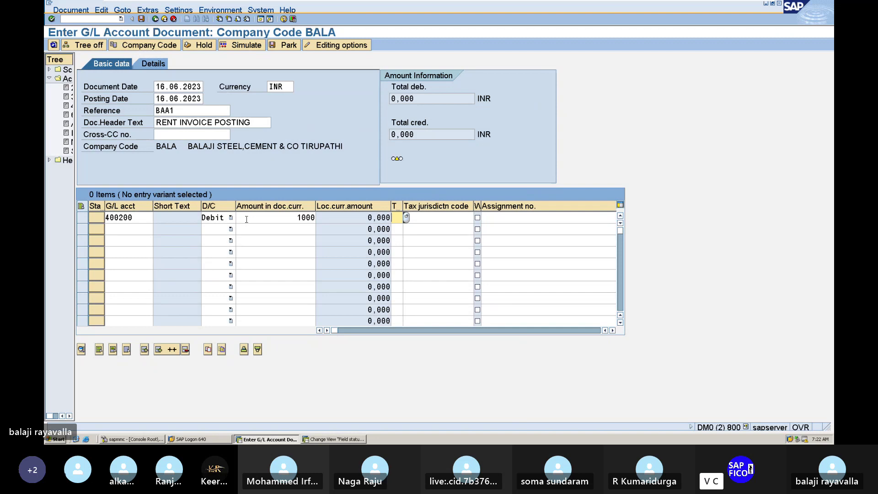
Step: Fill the second line item with AXIS BANK ACCOUNT as a credit of 1000 and confirm the entries
click(117, 231)
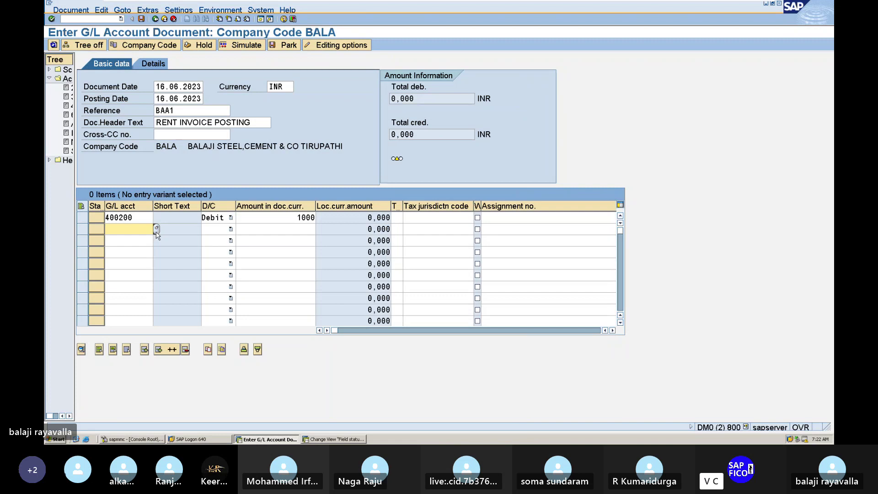
click(157, 233)
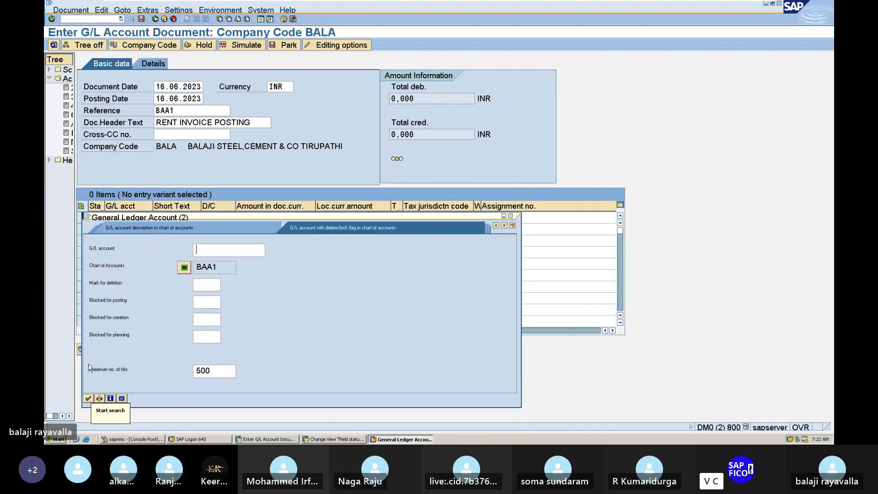
click(88, 399)
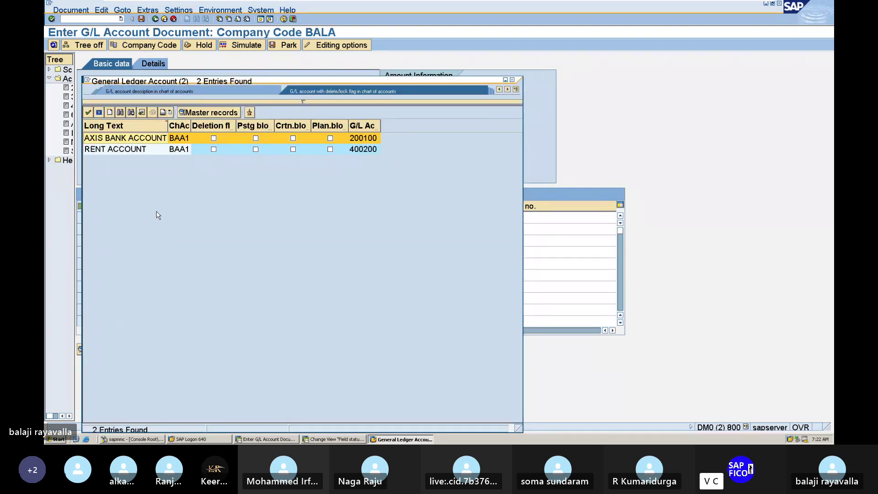
double_click(147, 143)
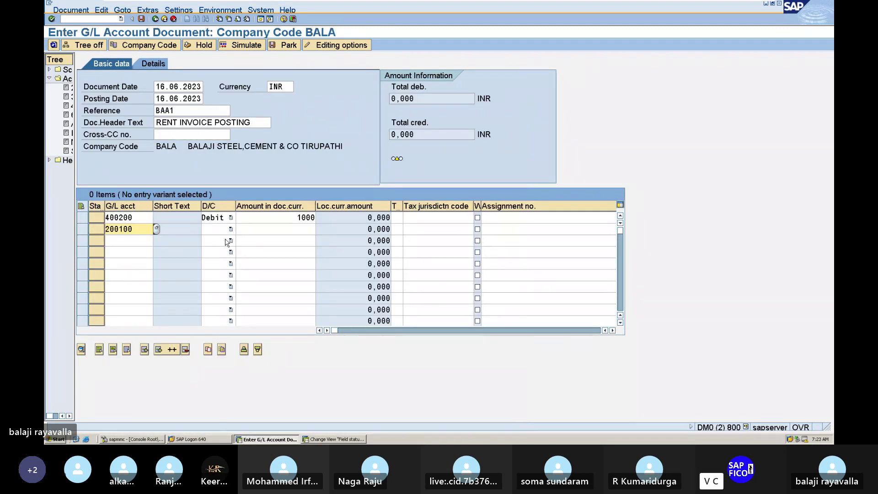
key(Tab)
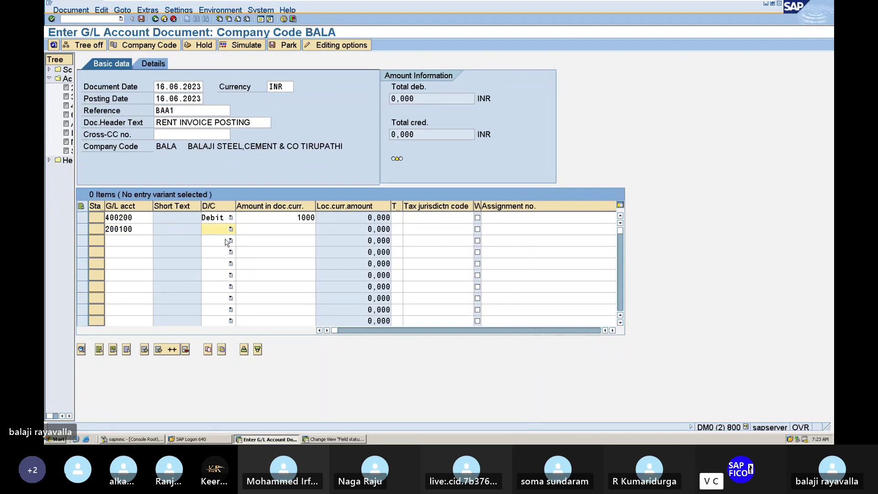
key(c)
key(Tab)
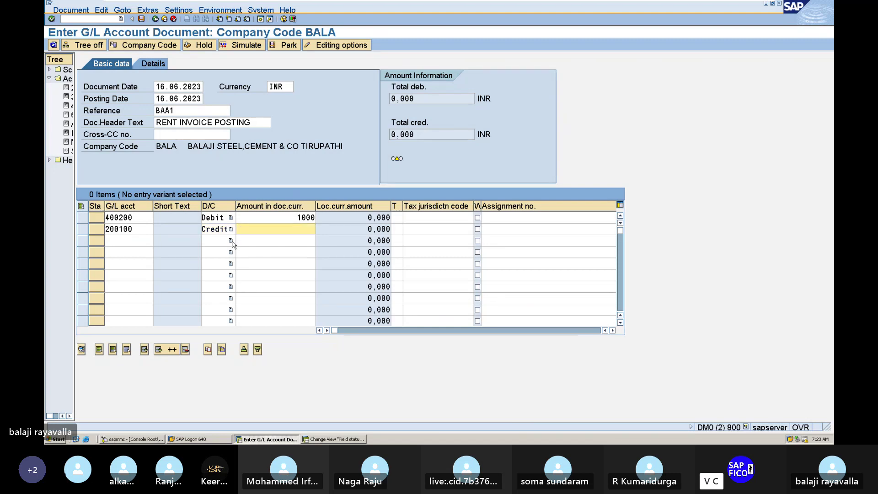
text(1000)
key(Return)
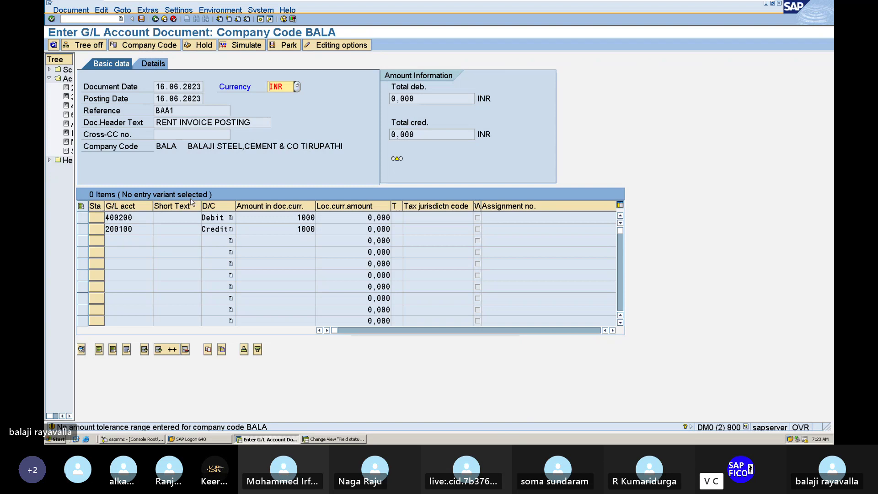
Step: Switch to the field status groups session, leave that view and start transaction OB57 for assigning users to tolerance groups
right_click(324, 440)
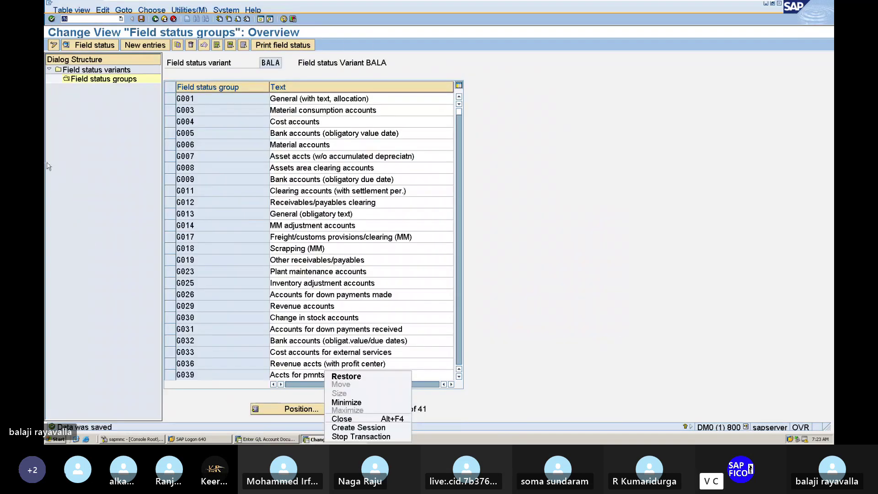
click(79, 33)
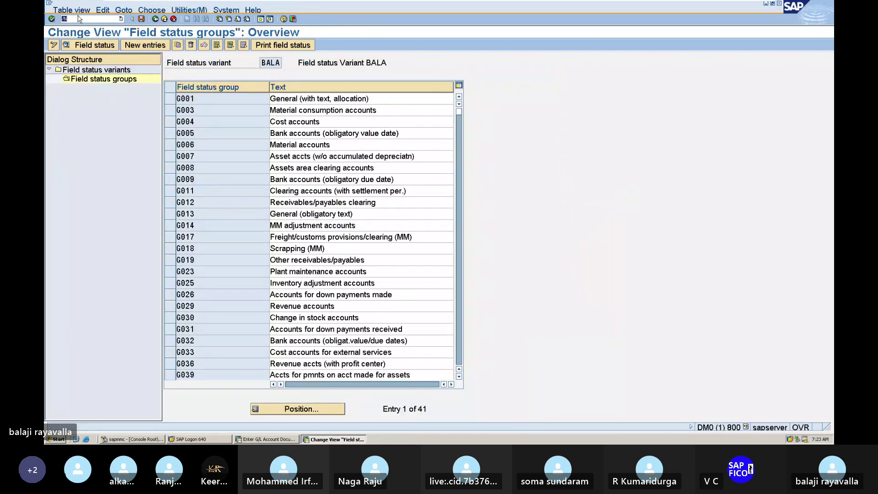
click(77, 17)
key(Return)
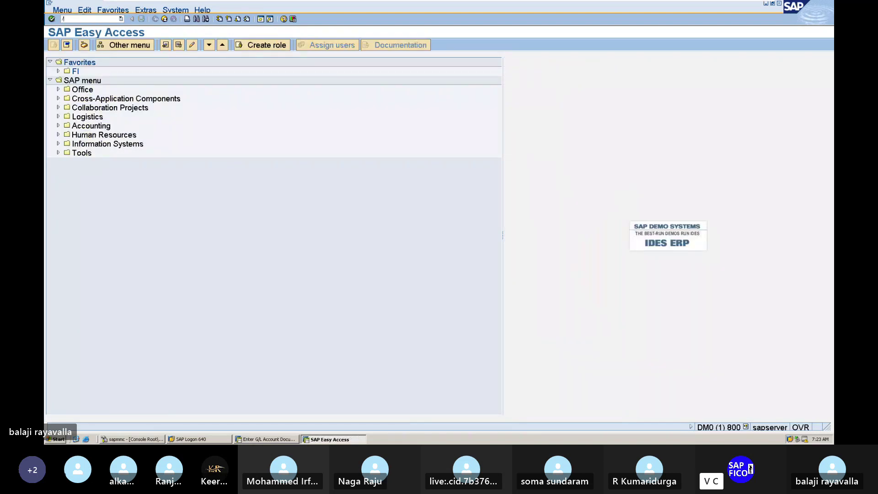
text(/NOB)
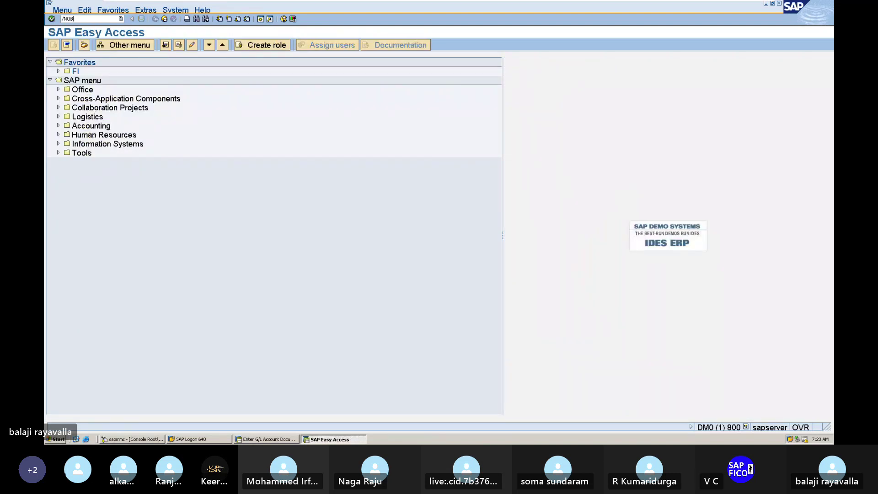
text(57)
key(Return)
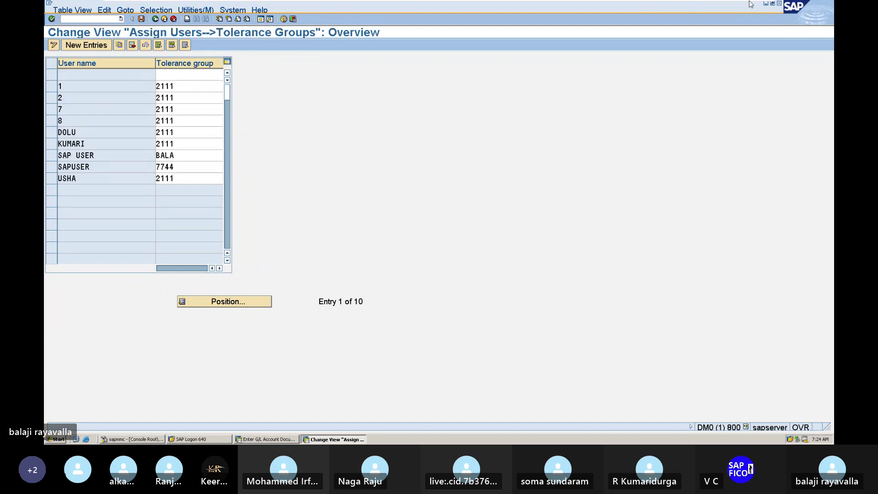
Step: Check the general ledger configuration list in the Word document and return to the SAP tolerance group assignments
mouse_move(751, 4)
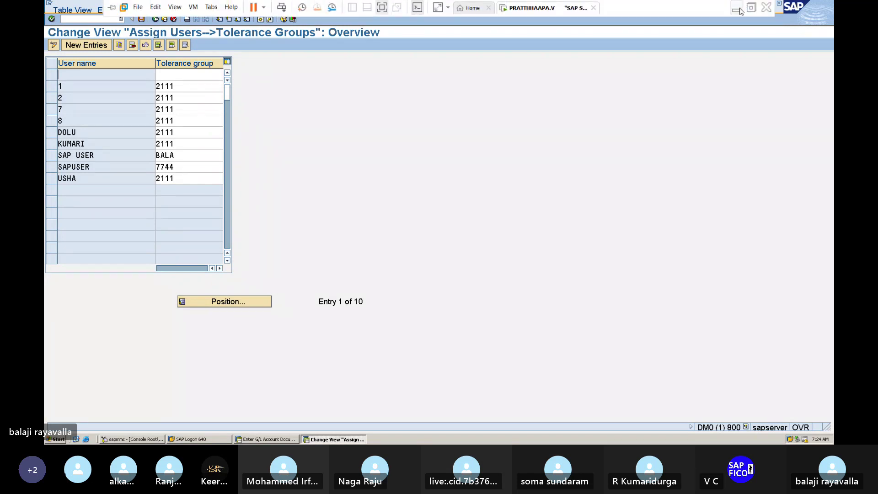
click(738, 10)
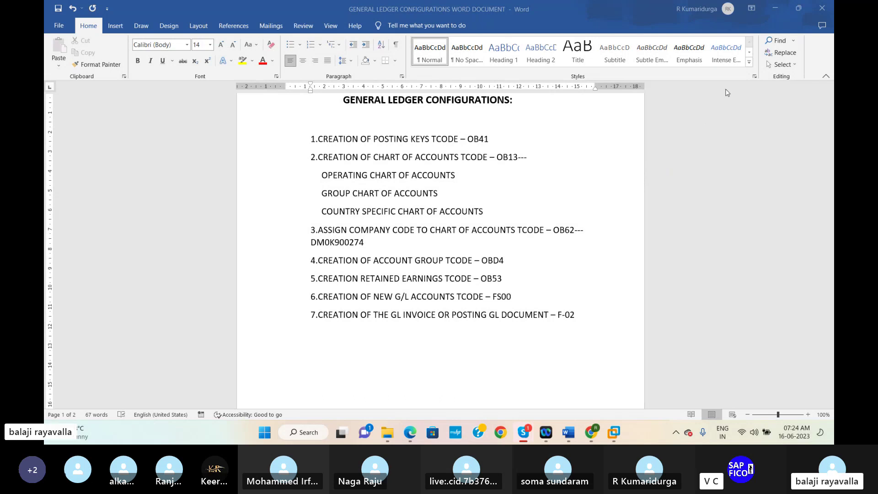
mouse_move(620, 435)
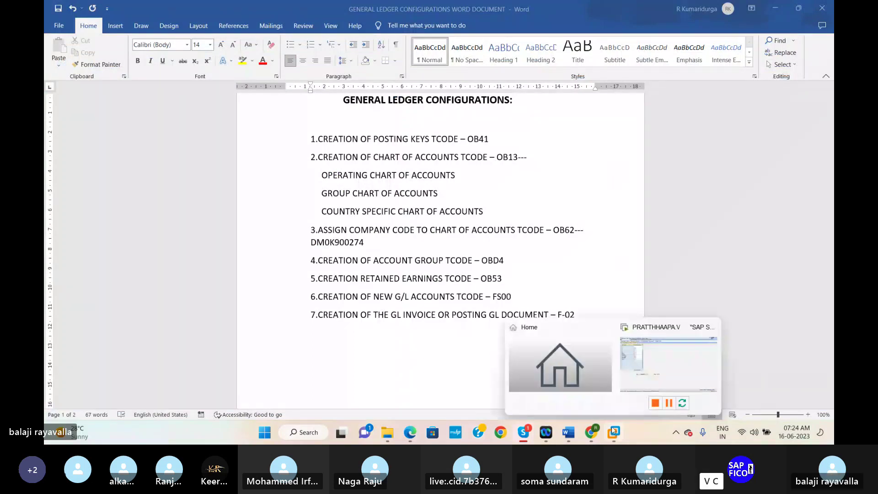
click(646, 376)
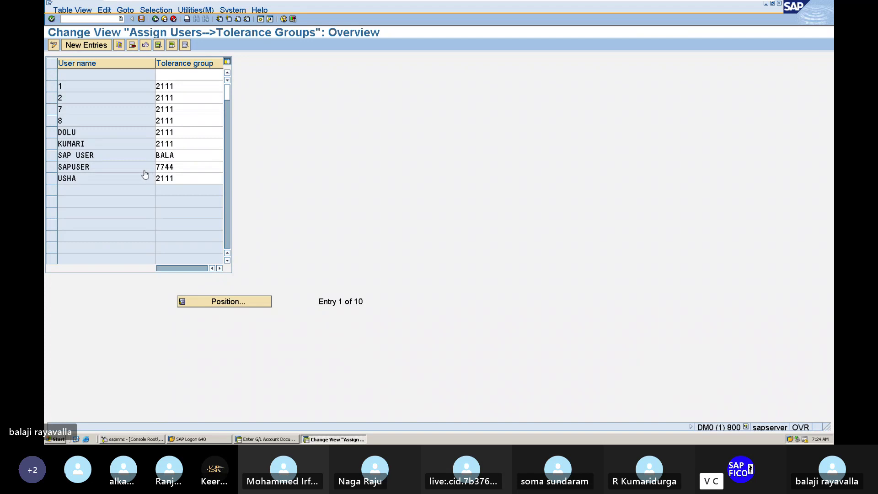
Step: Assign tolerance group BALA to the user SAPUSER and save the change under the proposed customizing request
click(176, 165)
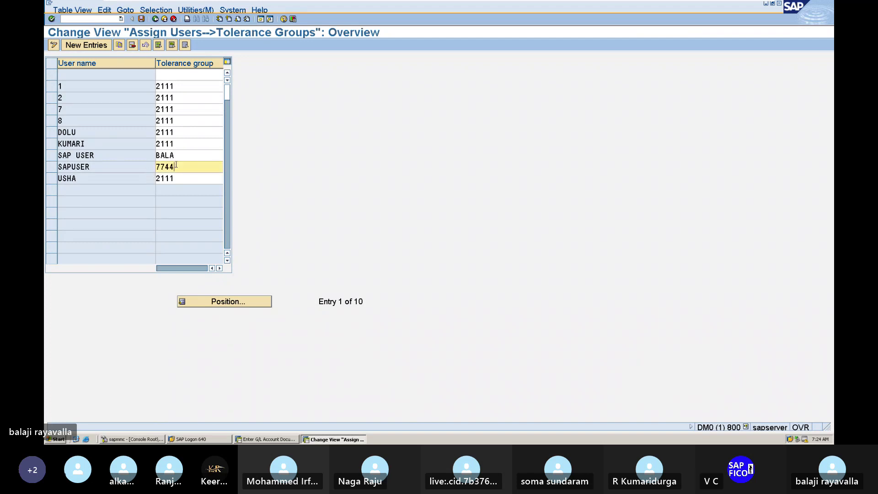
key(BackSpace)
key(BackSpace)
key(BackSpace)
key(BackSpace)
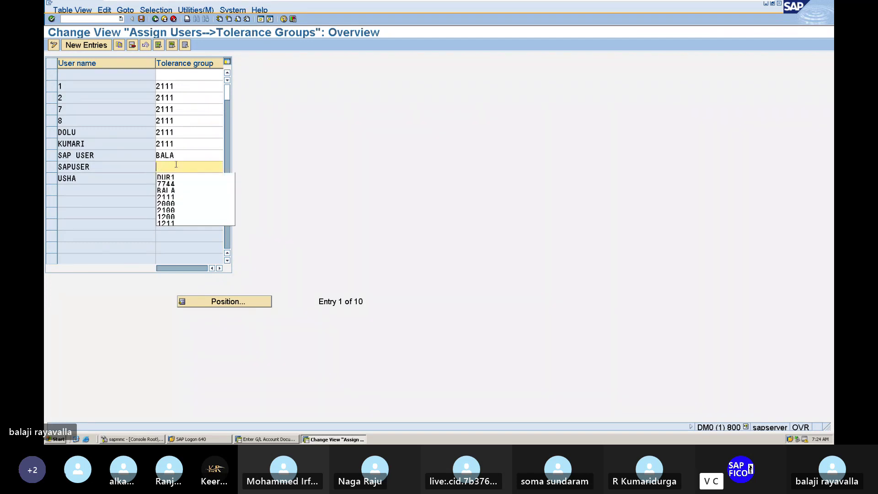
text(BALA)
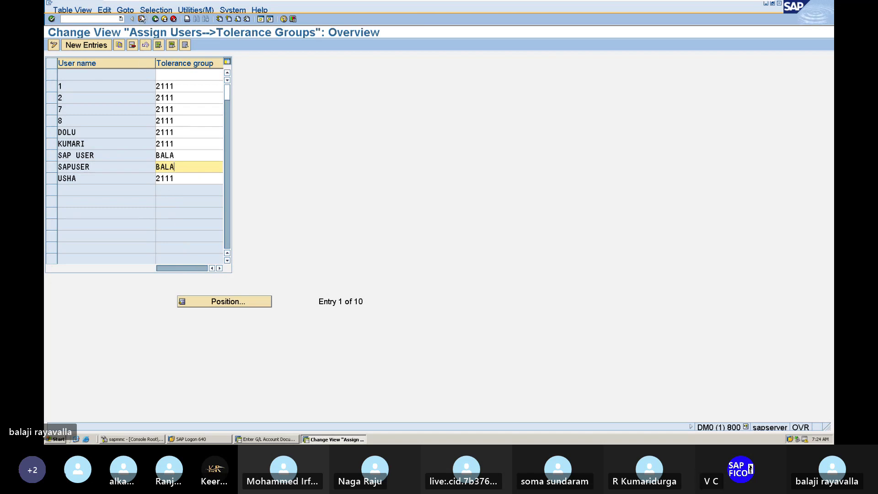
click(141, 19)
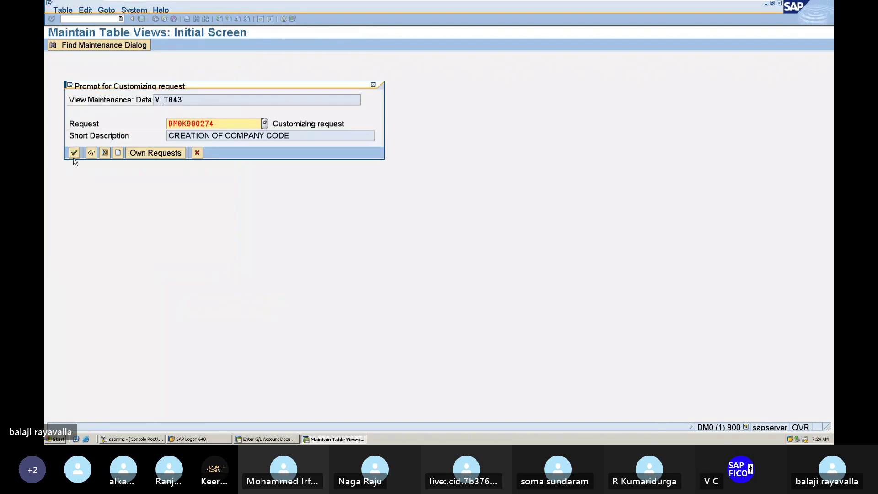
click(74, 154)
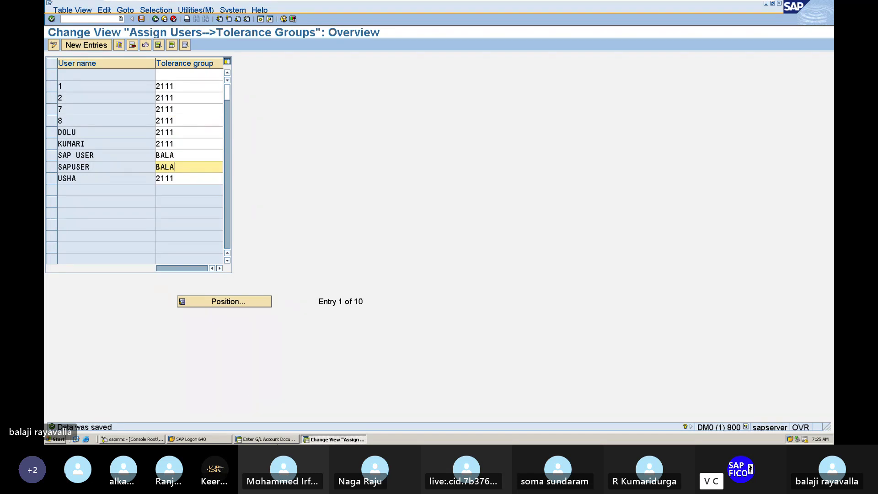
Step: Switch to the G/L account document session, abandon the blocked entry and restart transaction FB50
click(274, 440)
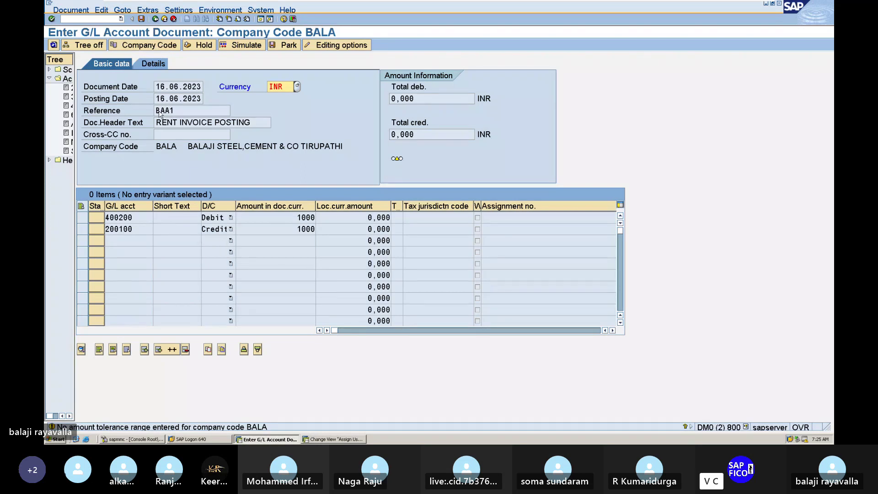
click(83, 20)
text(/N)
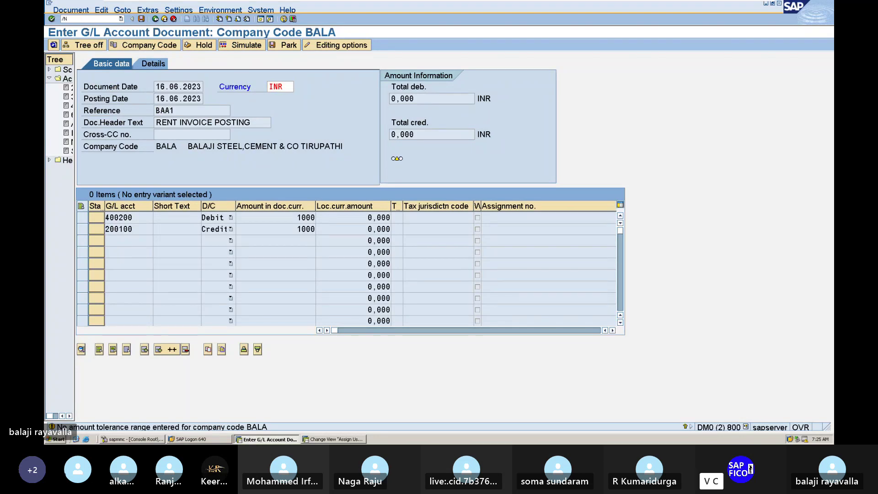
key(Return)
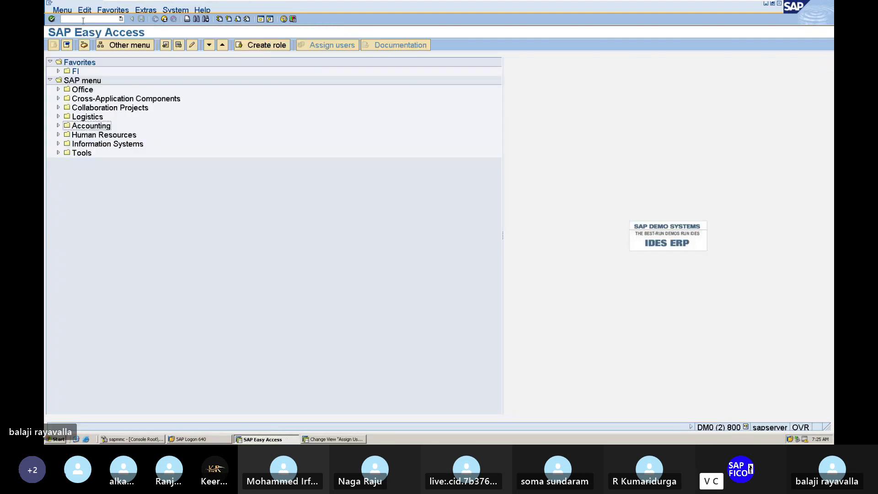
text(/NFB50)
key(Return)
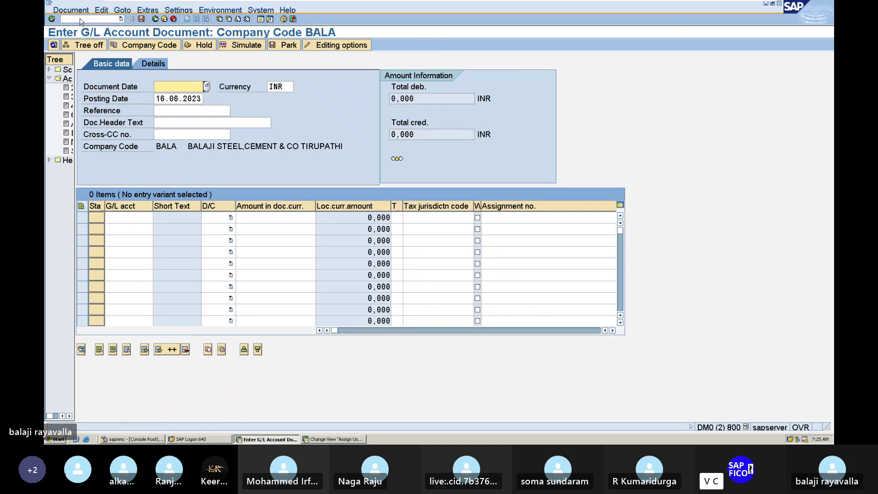
Step: Fill the document header with document date 16.06.2023, reference BAA1 and header text RENT INVOICE POSTING
text(16)
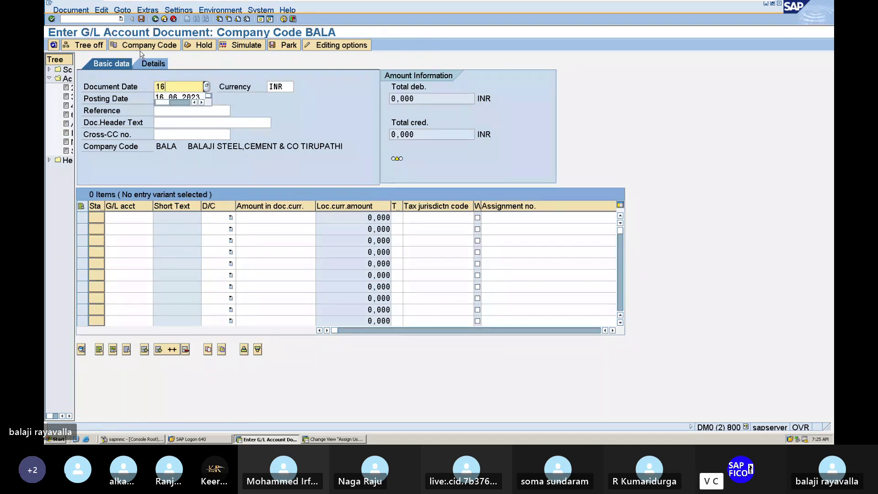
text(.06)
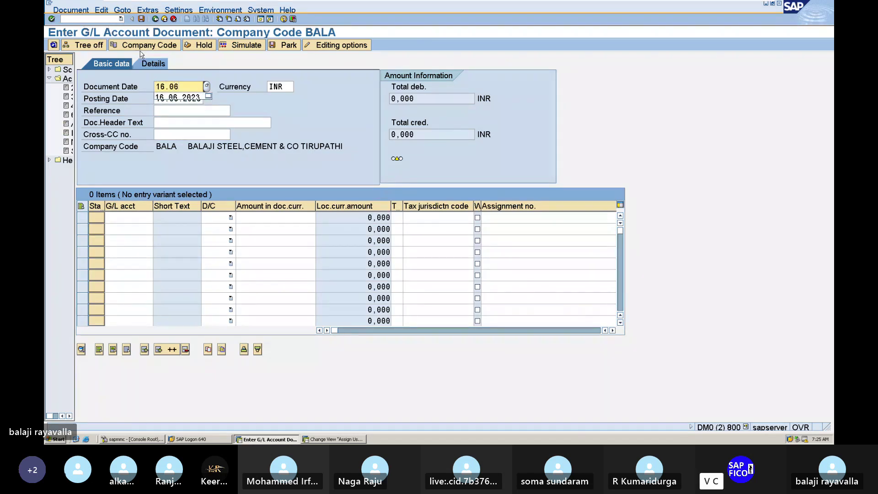
text(.2023)
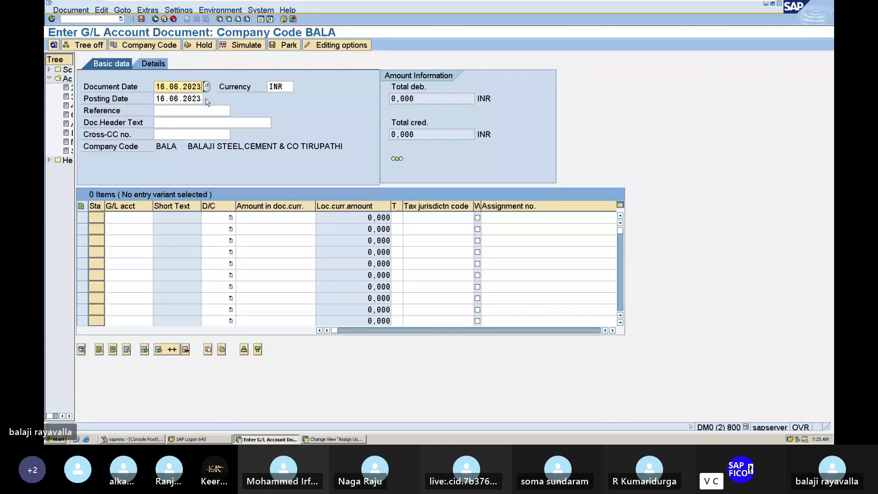
click(184, 112)
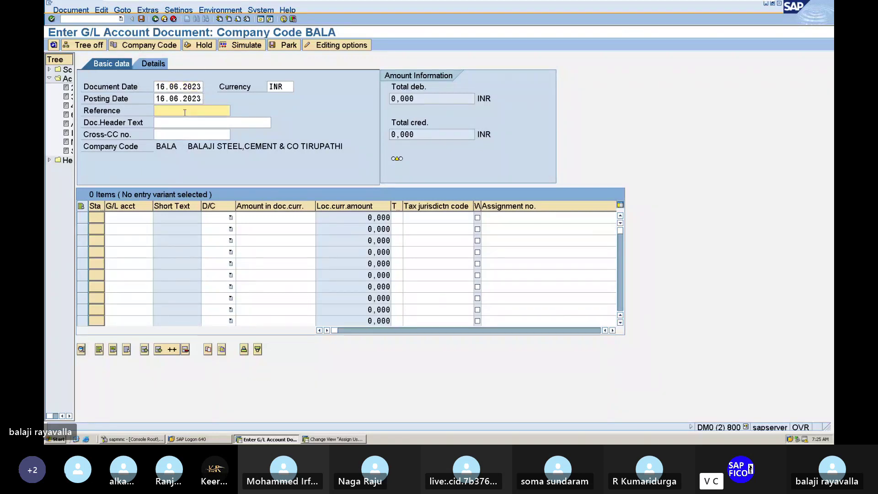
text(BAA1)
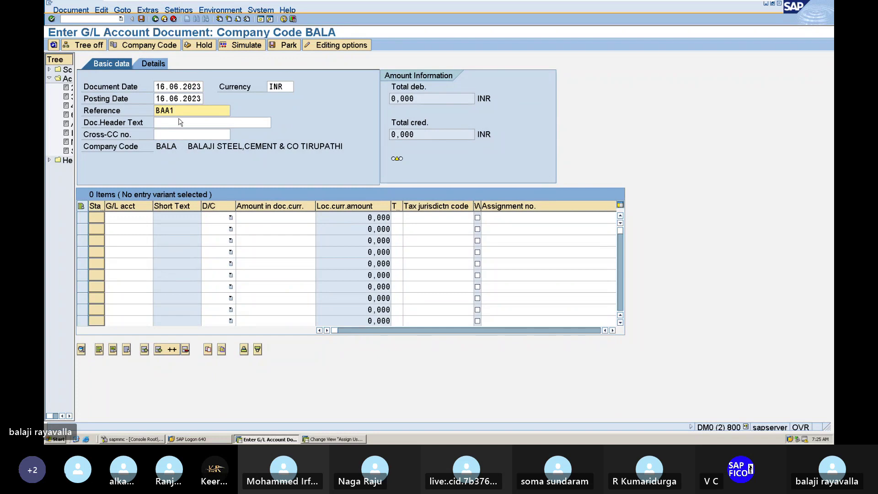
click(180, 122)
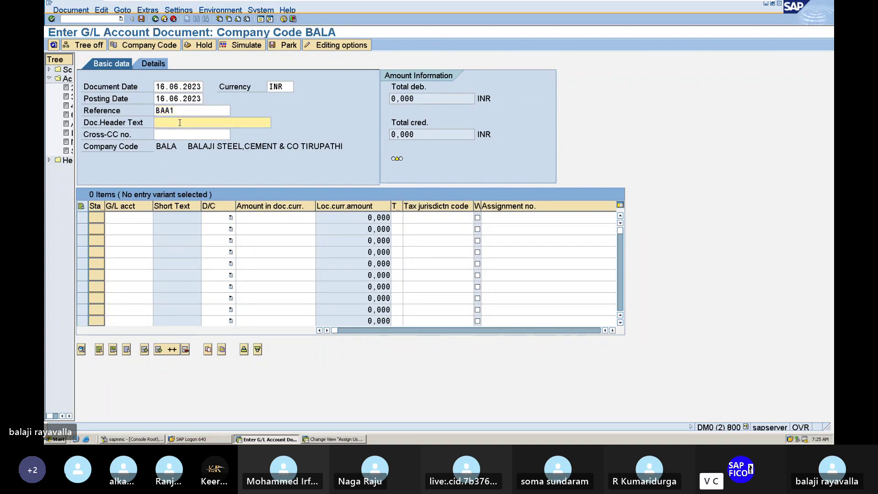
text(RENT)
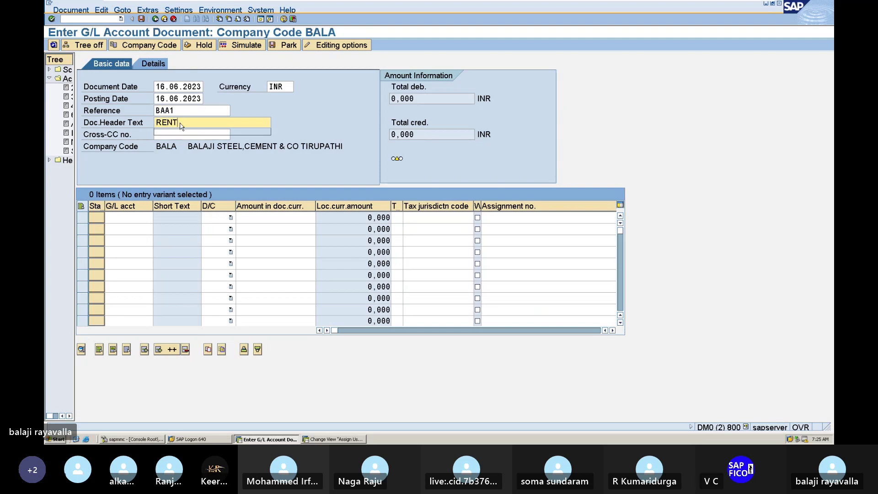
text( INVOICE POSTING)
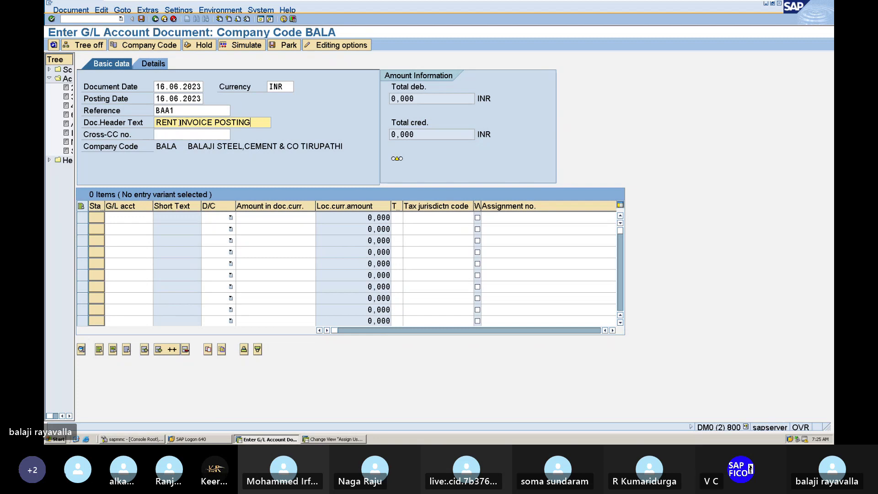
Step: Fill the first line item with RENT ACCOUNT 400200 from chart of accounts BAA1 as a debit of 1000
click(141, 219)
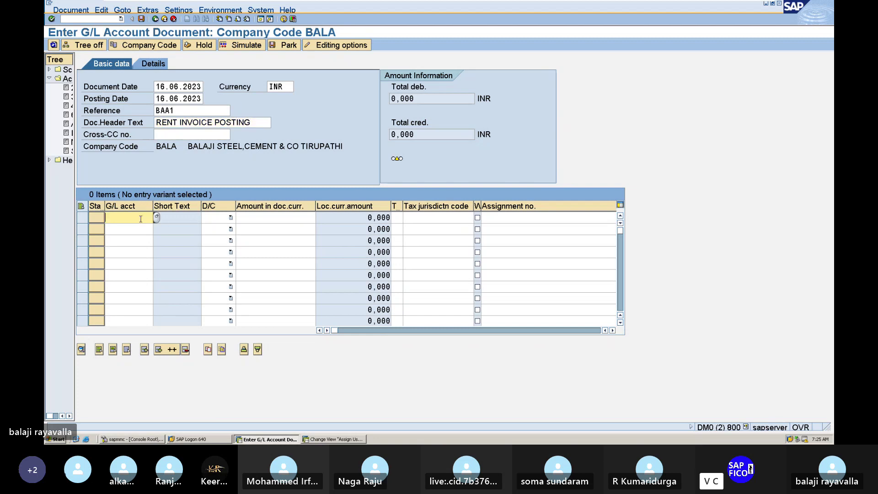
click(156, 218)
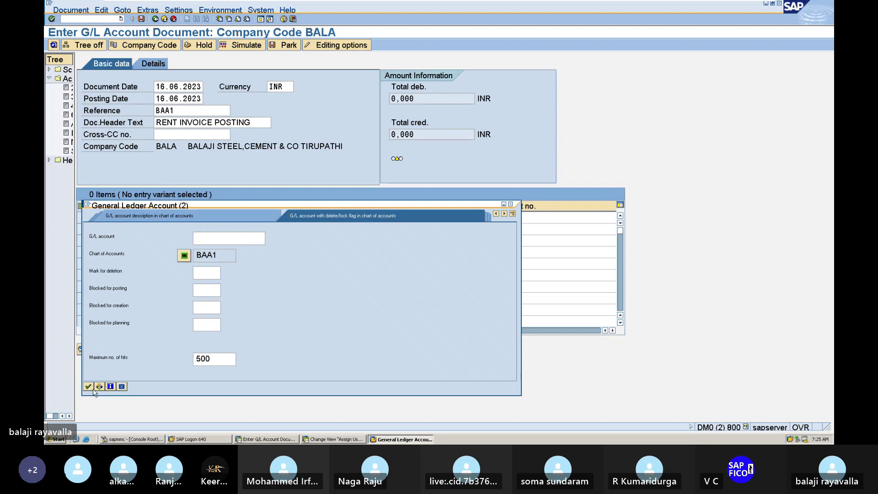
click(88, 387)
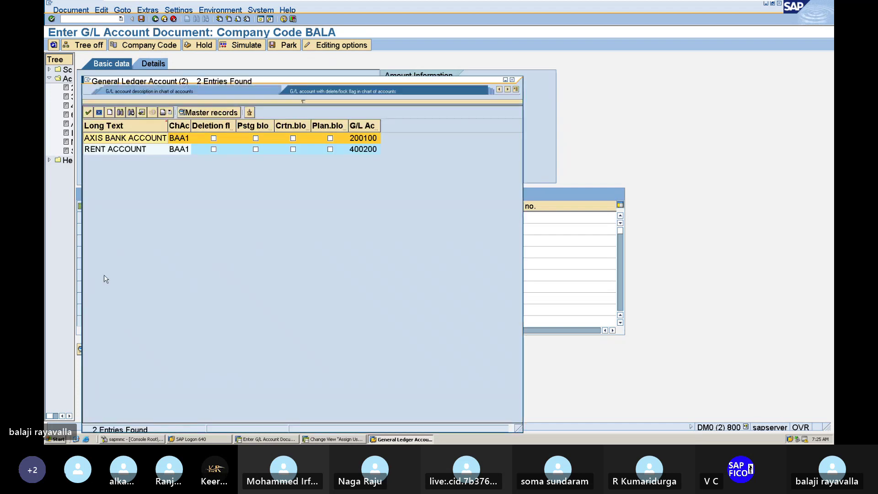
double_click(135, 151)
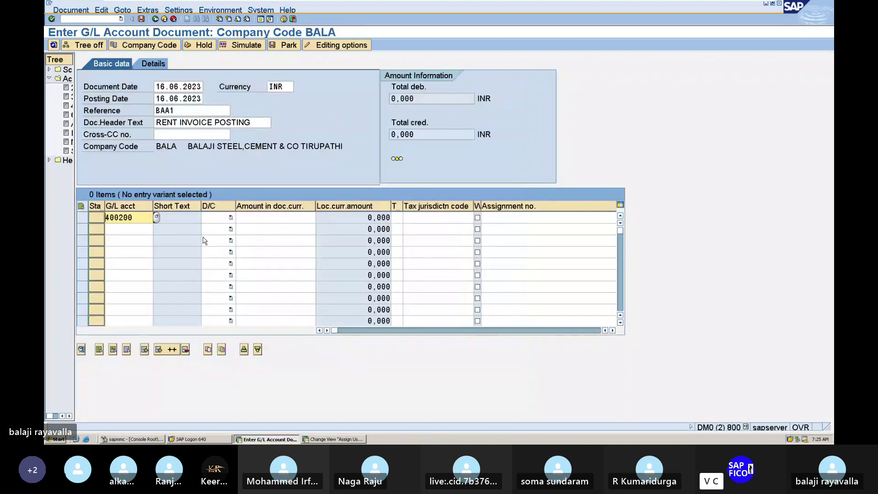
key(Tab)
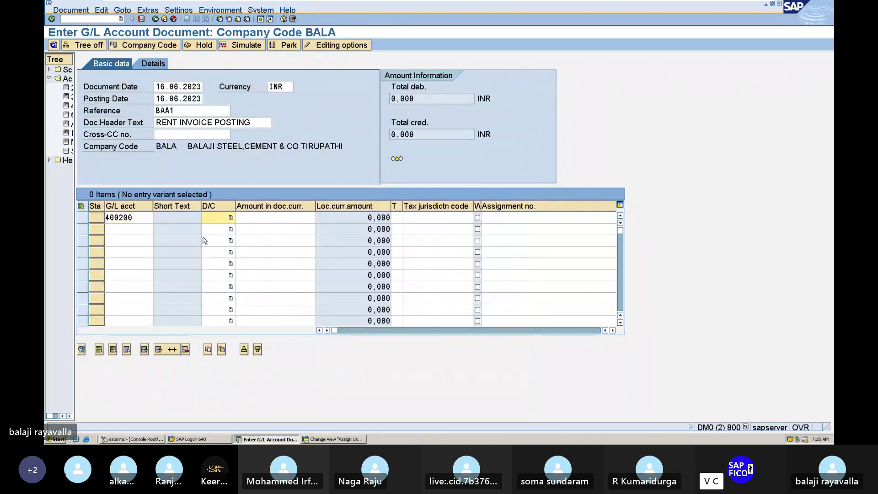
key(d)
key(Tab)
text(1)
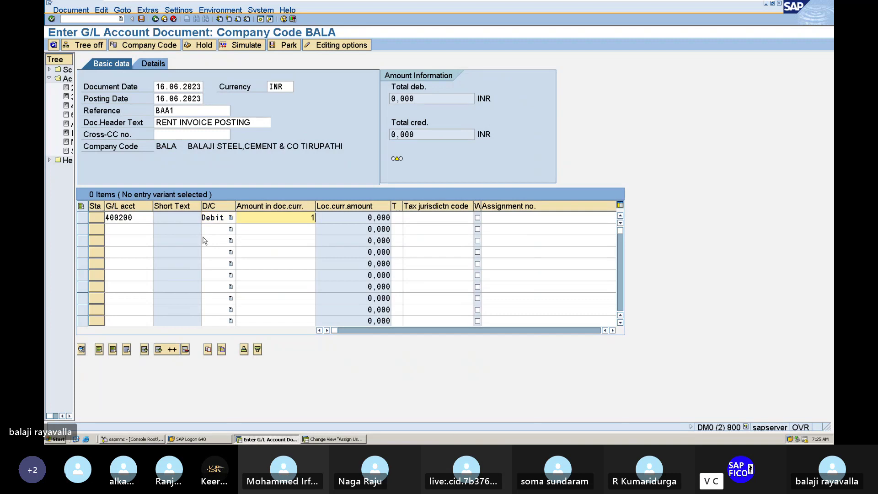
text(000)
Step: Fill the second line item with AXIS BANK ACCOUNT 200100 as a credit of 1000 and confirm the entries
click(204, 241)
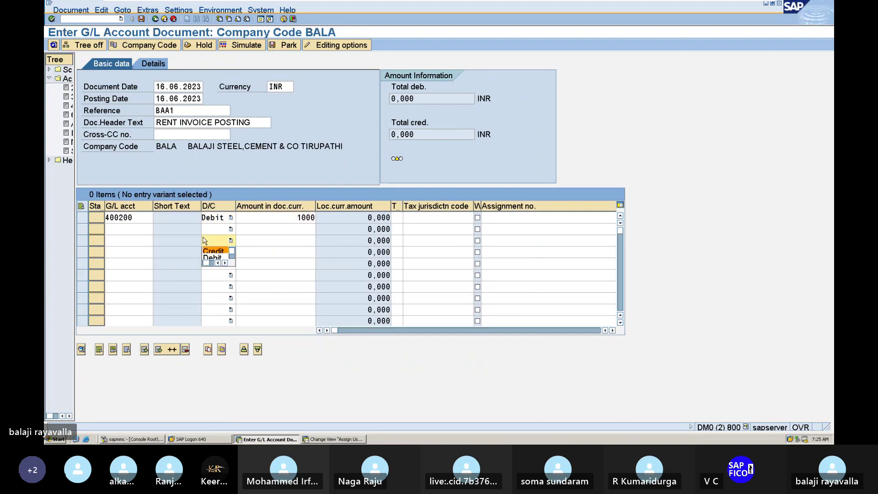
click(142, 229)
double_click(142, 229)
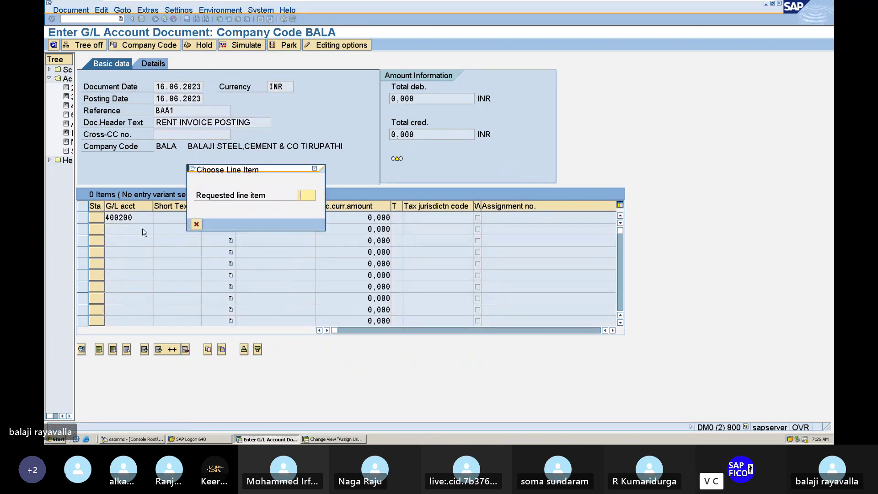
click(315, 169)
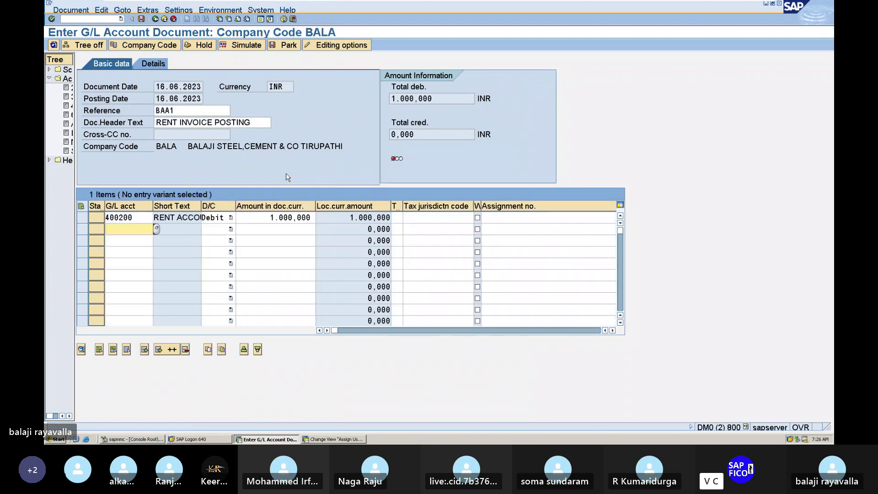
click(156, 228)
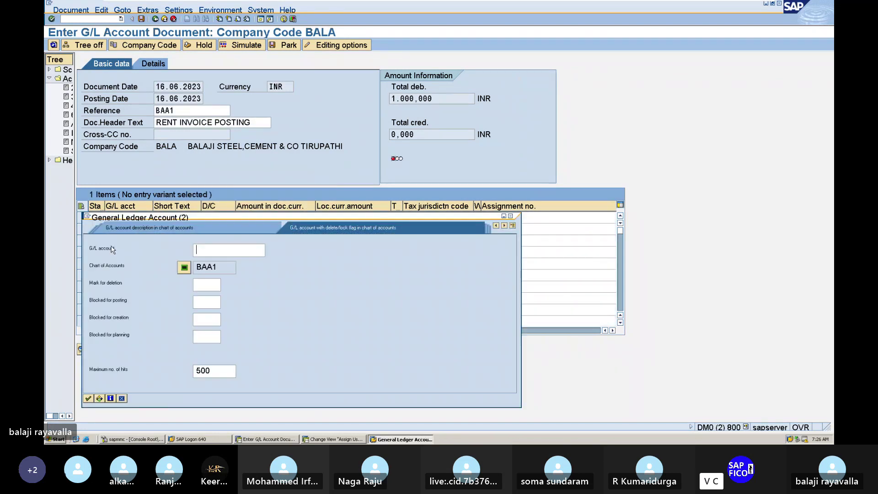
click(88, 399)
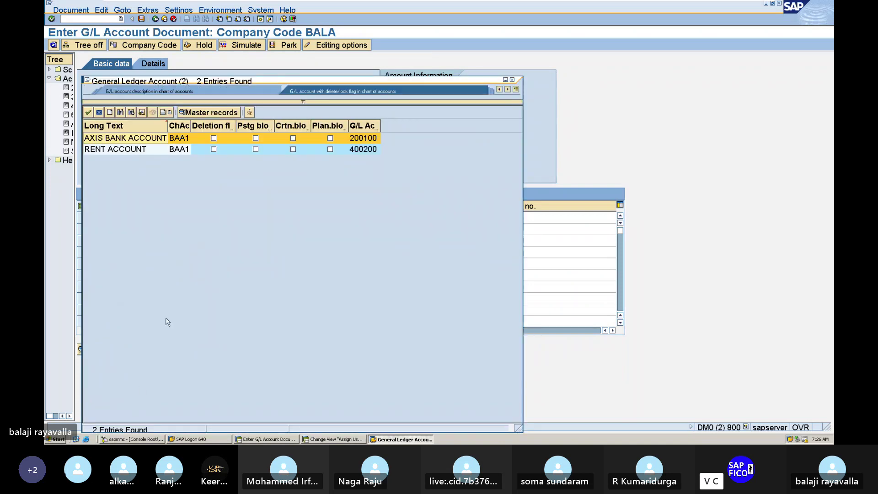
double_click(140, 140)
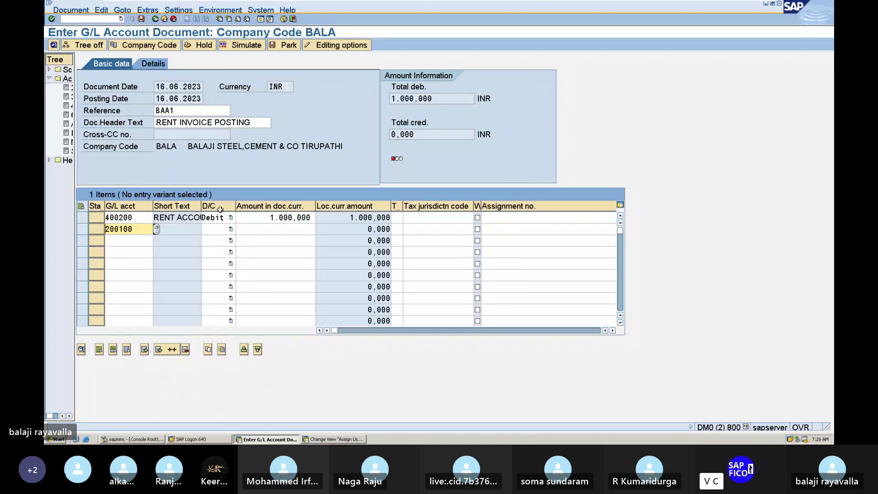
click(225, 233)
key(c)
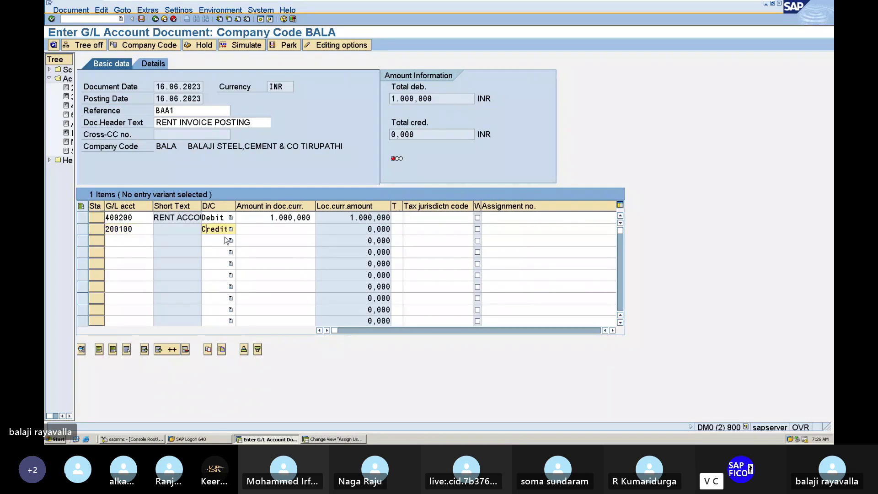
key(Tab)
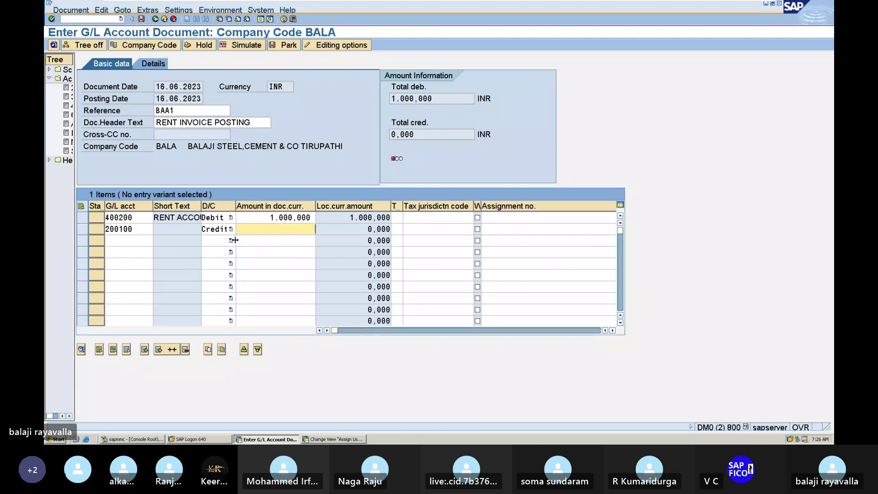
text(1000)
key(Return)
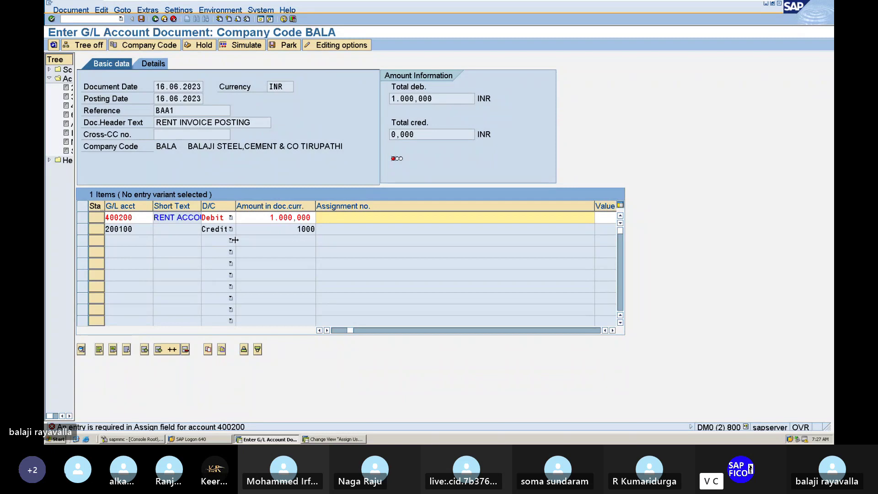
Step: Abandon the G/L document entry and open the field status variants with transaction OBC4
click(69, 18)
text(/N)
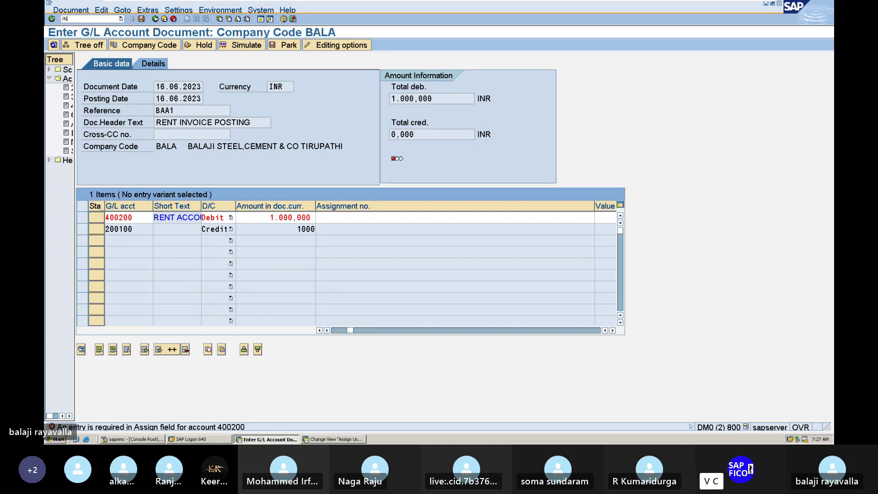
key(Return)
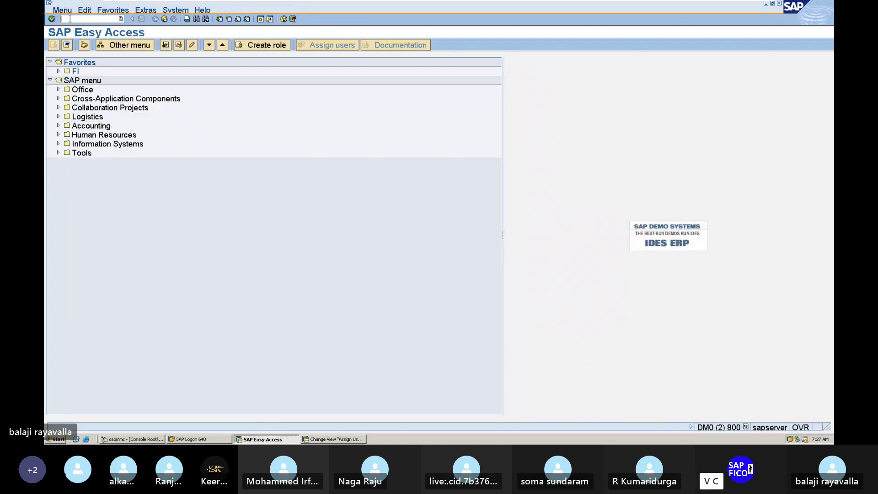
text(/)
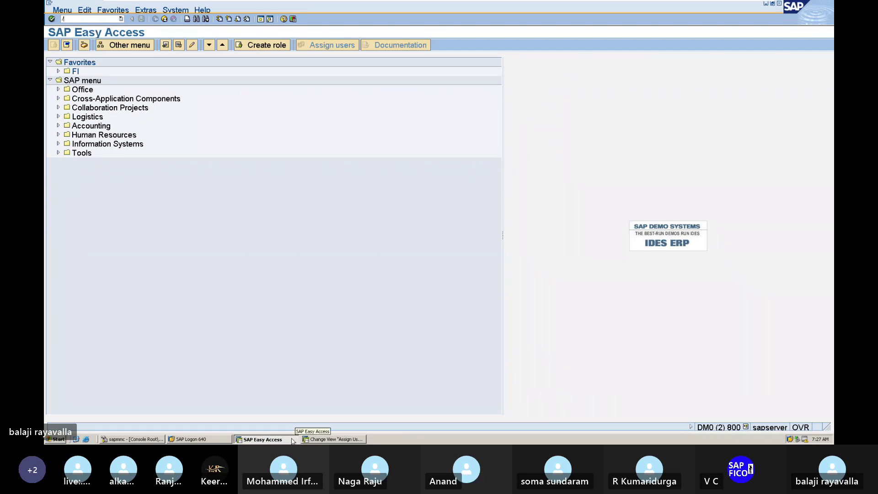
text(NO)
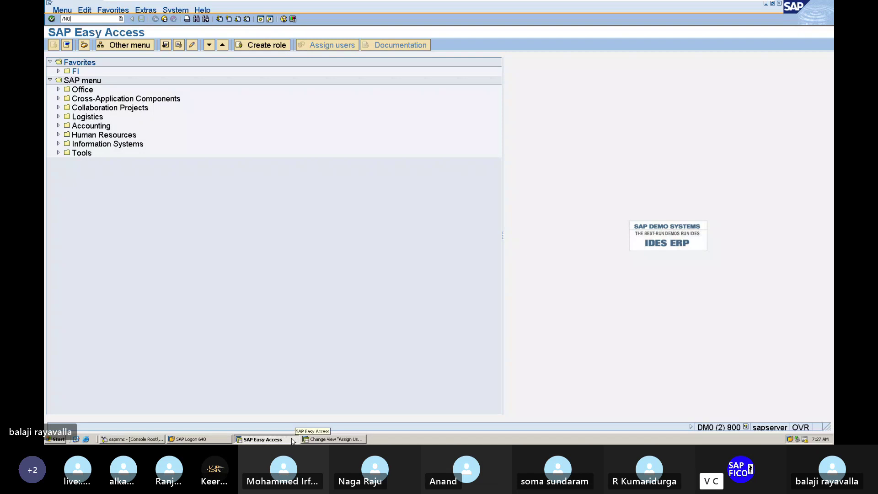
text(BC4)
key(Return)
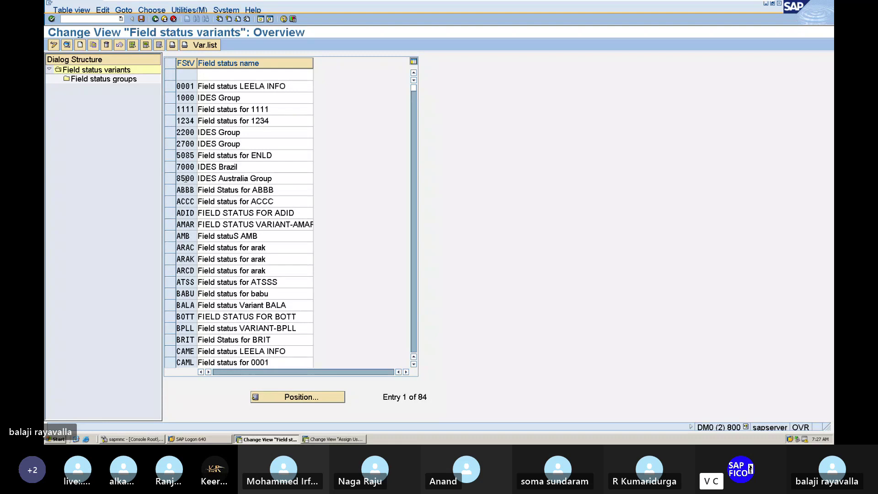
Step: In field status variant BALA, make the assignment number an optional entry for group G001 and save under customizing request DM0K900274
click(168, 304)
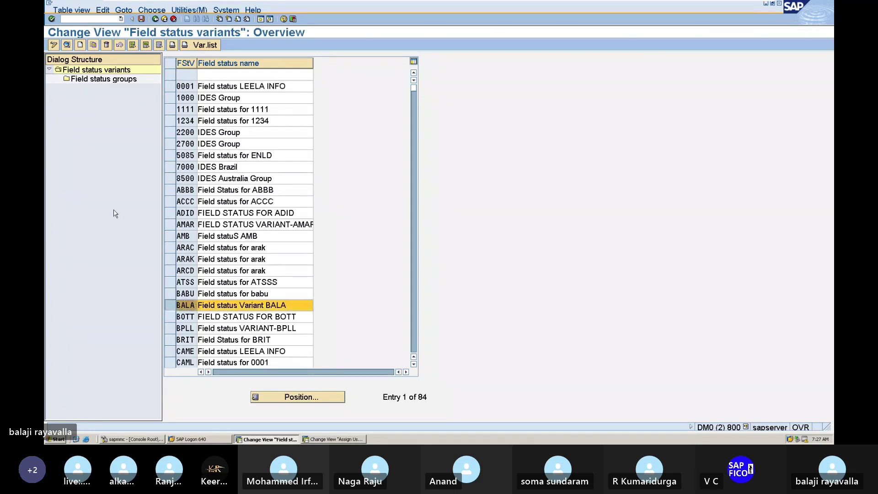
double_click(97, 80)
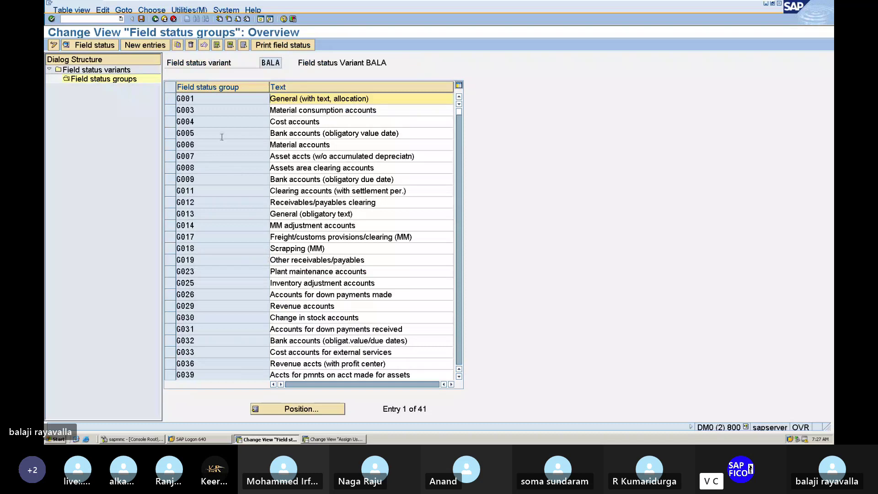
double_click(184, 99)
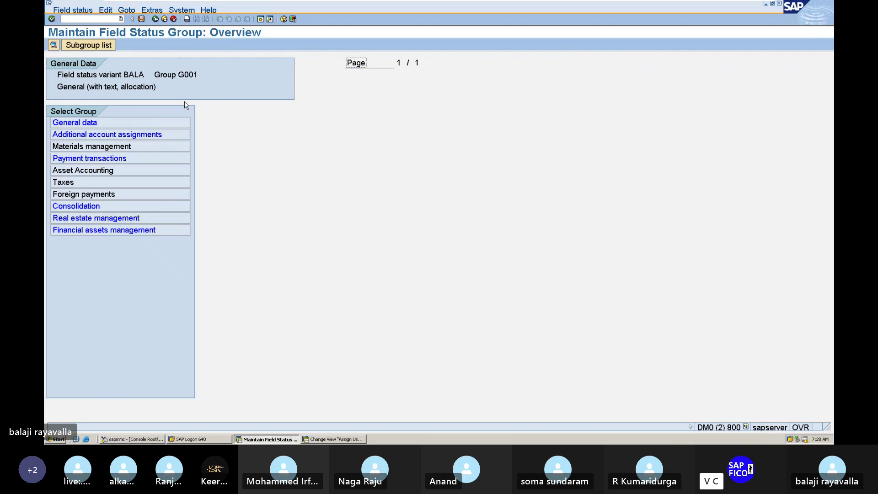
click(86, 123)
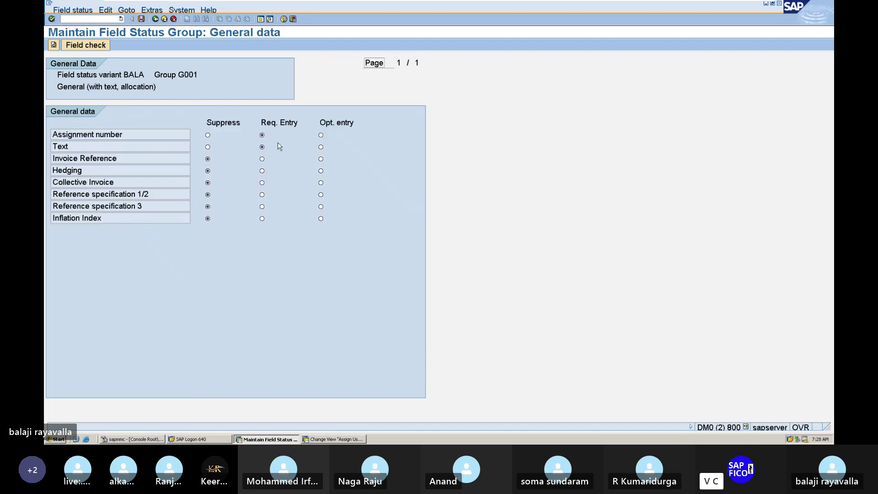
click(321, 134)
click(141, 19)
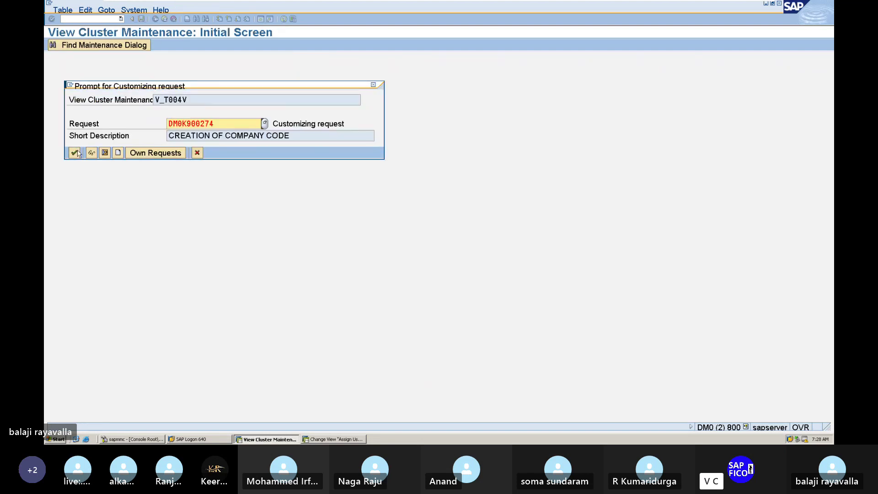
click(75, 155)
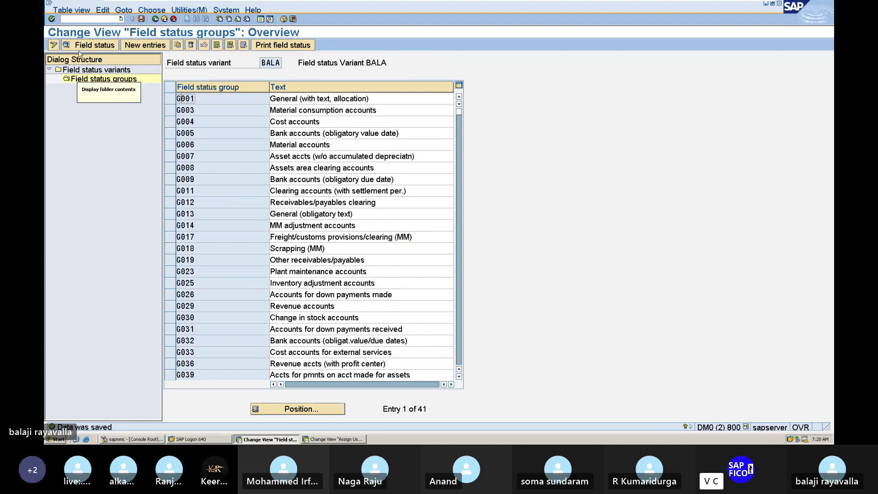
Step: Leave the field status groups and restart G/L document entry with transaction FB50
click(81, 19)
text(/N)
key(Return)
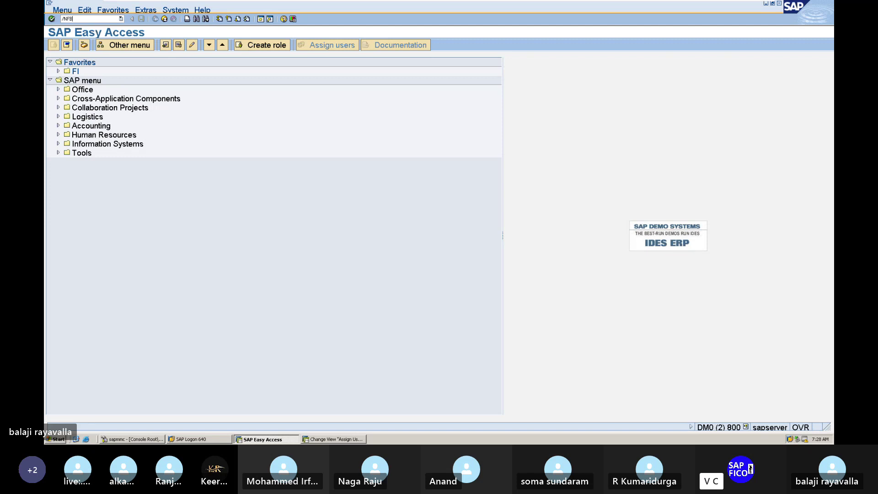
key(Return)
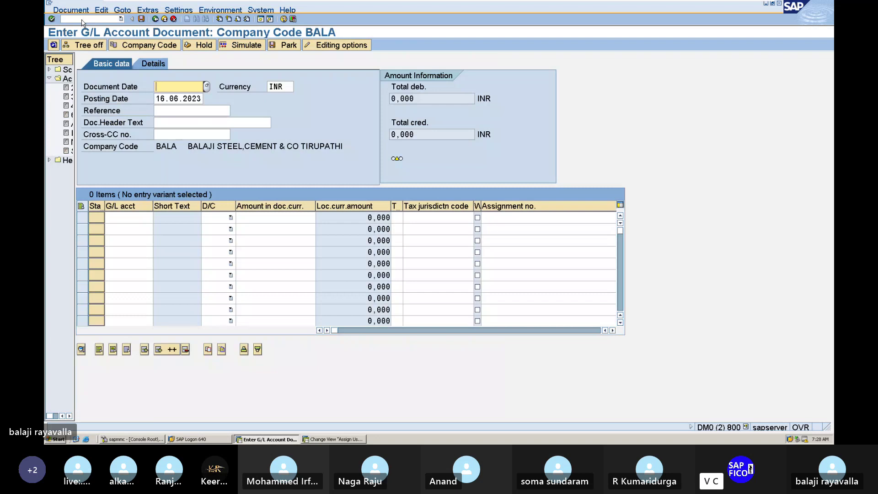
Step: Fill the new document's header with document date 16.06.2023, reference BAA1 and header text RENT INVOICE POSTING
text(1)
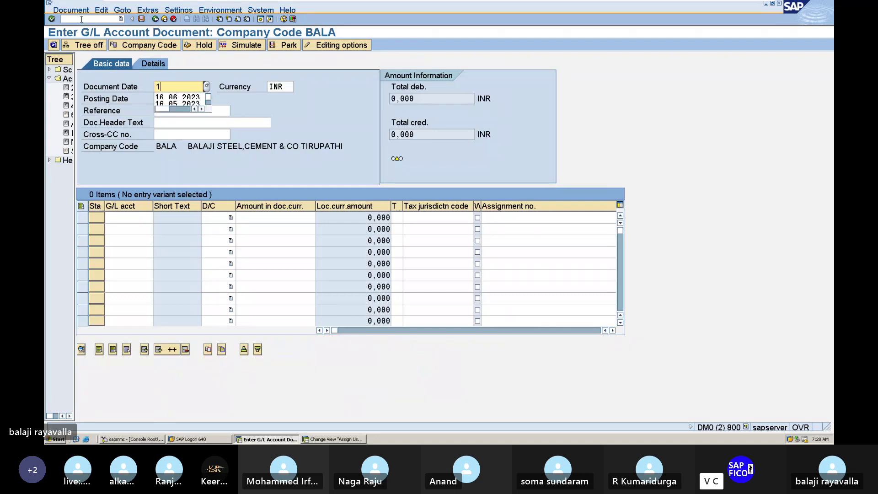
text(6.06.)
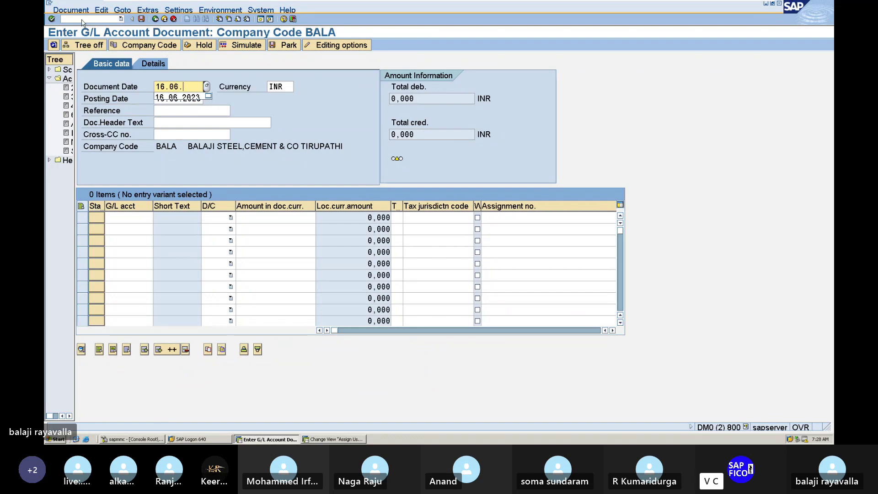
text(2023)
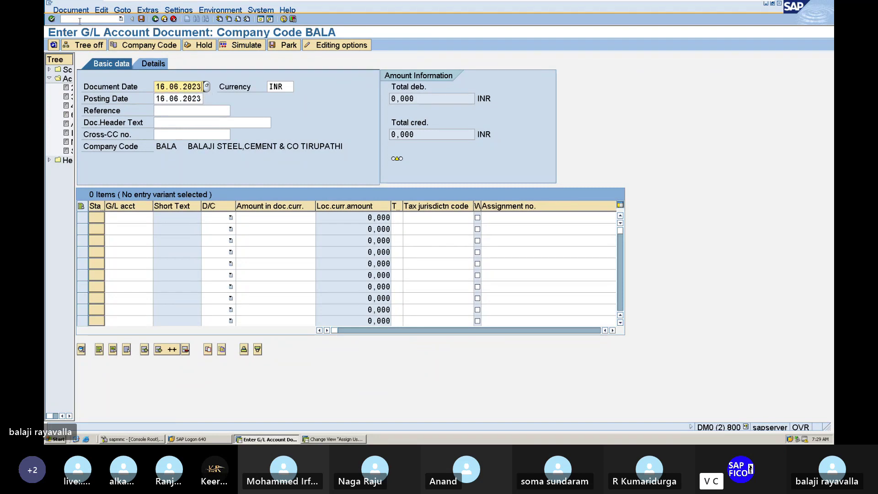
click(174, 111)
text(BA)
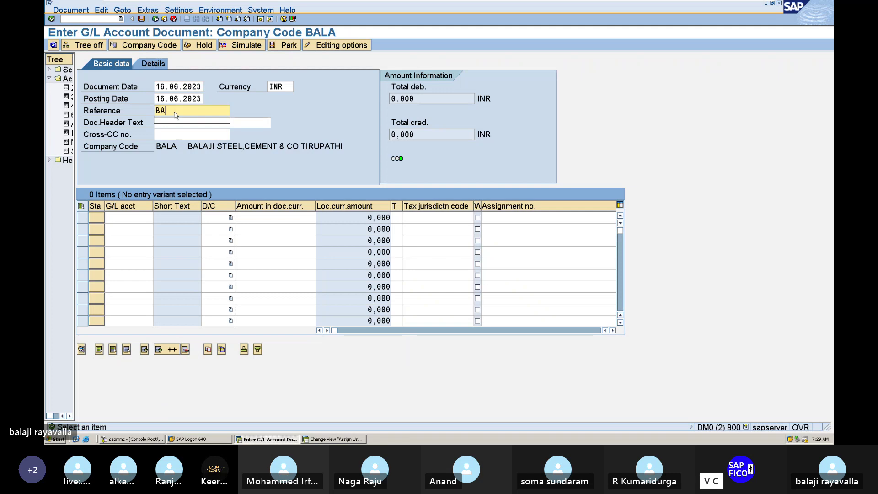
text(A1)
click(183, 124)
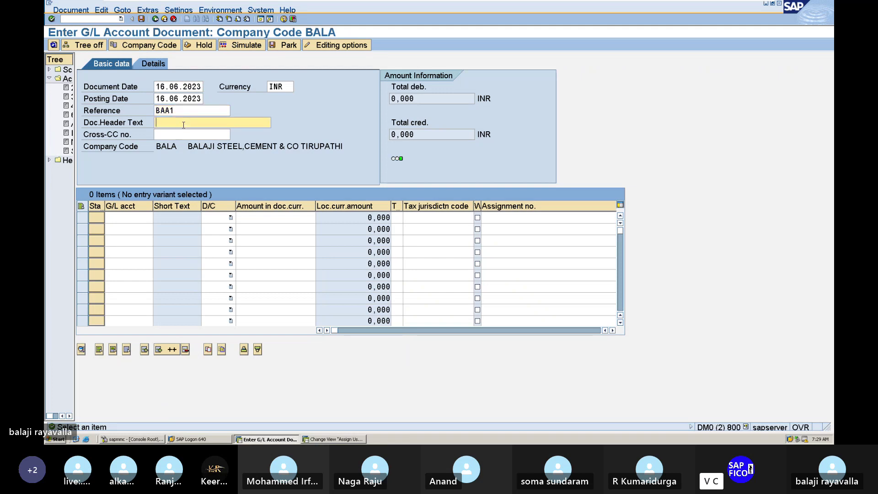
text(RENT INVOICE POSTING)
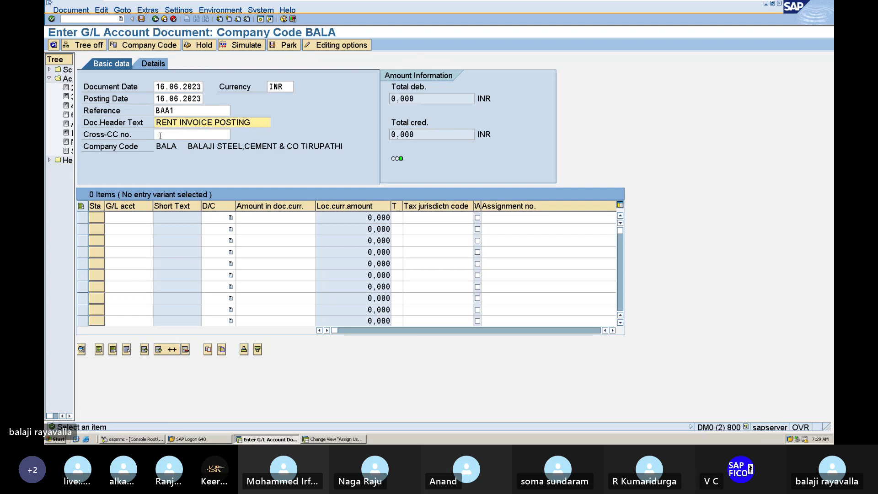
Step: Try to pick RENT ACCOUNT 400200 from the account search for the first line item
click(145, 220)
key(Return)
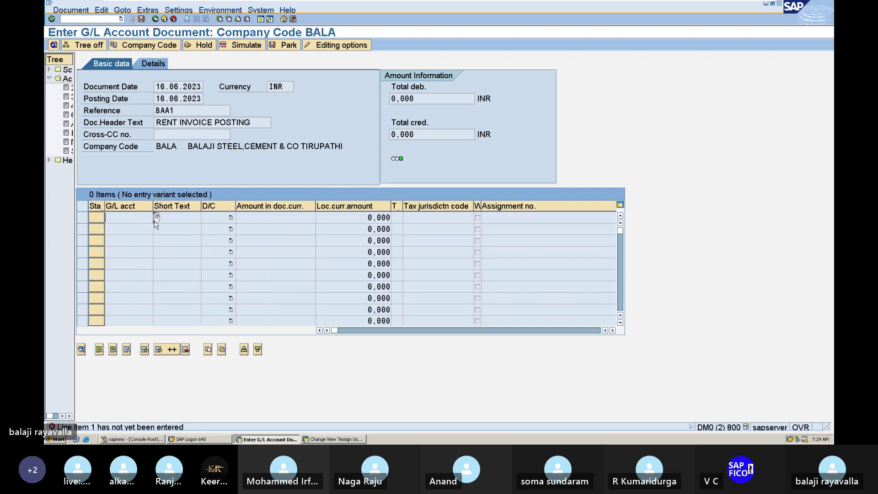
click(157, 218)
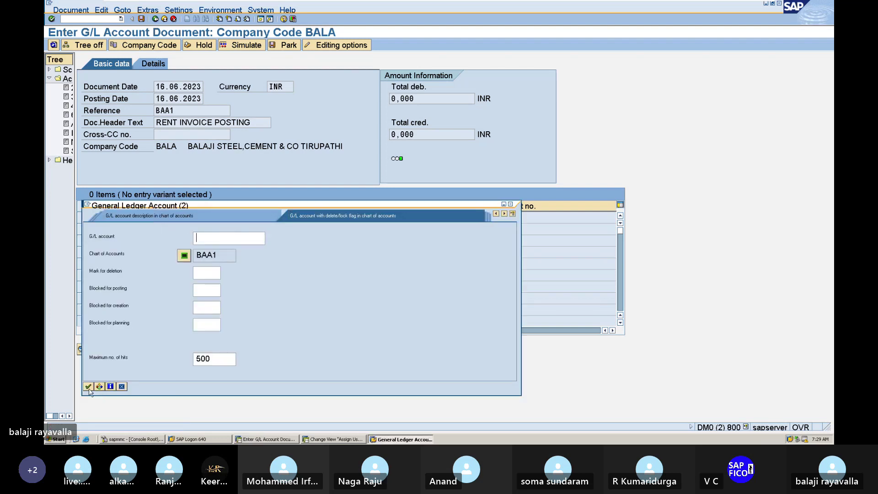
click(88, 387)
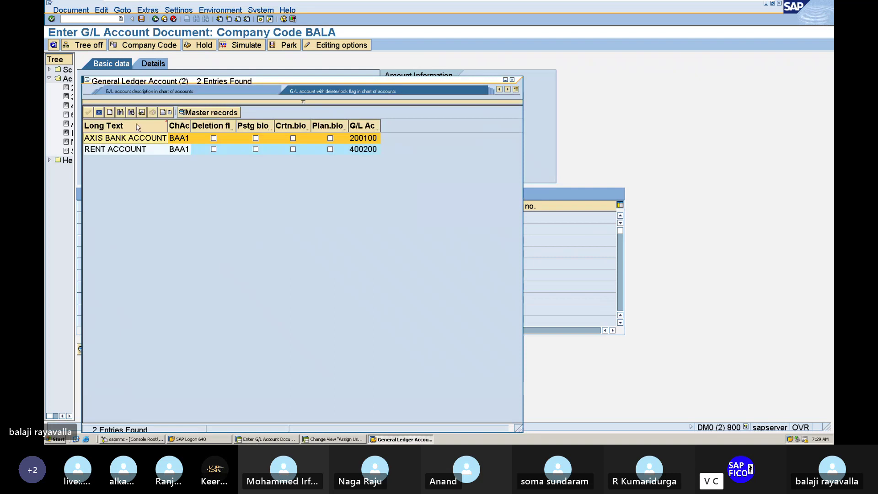
click(129, 150)
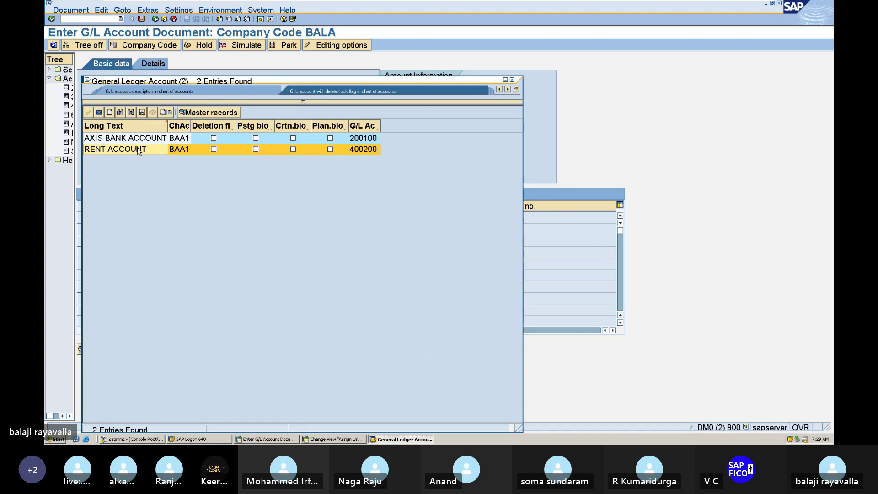
double_click(130, 151)
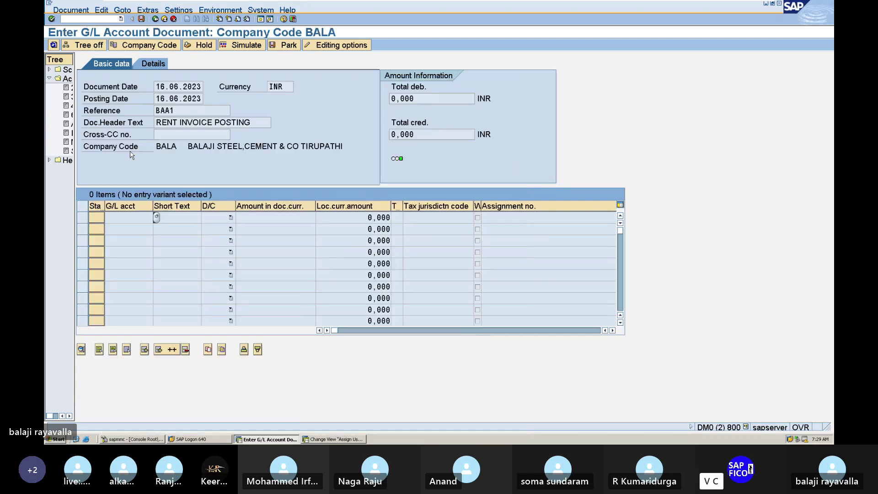
click(125, 215)
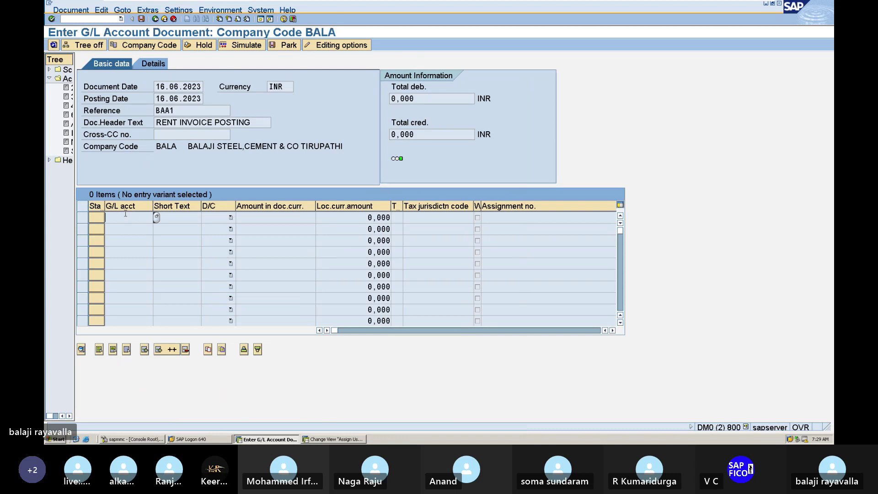
click(157, 217)
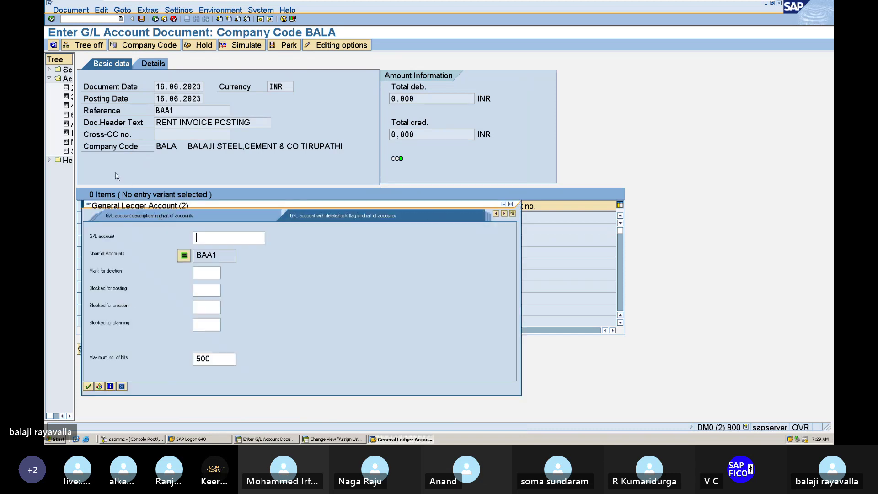
click(89, 387)
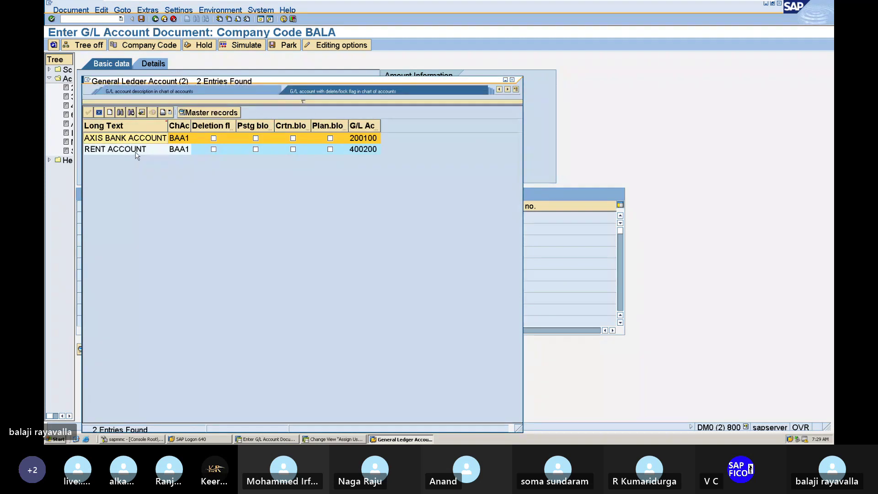
click(140, 152)
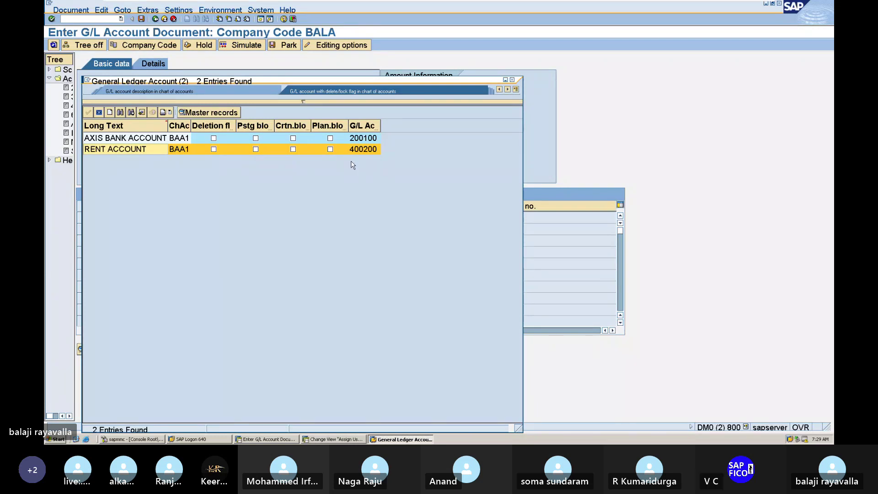
click(514, 80)
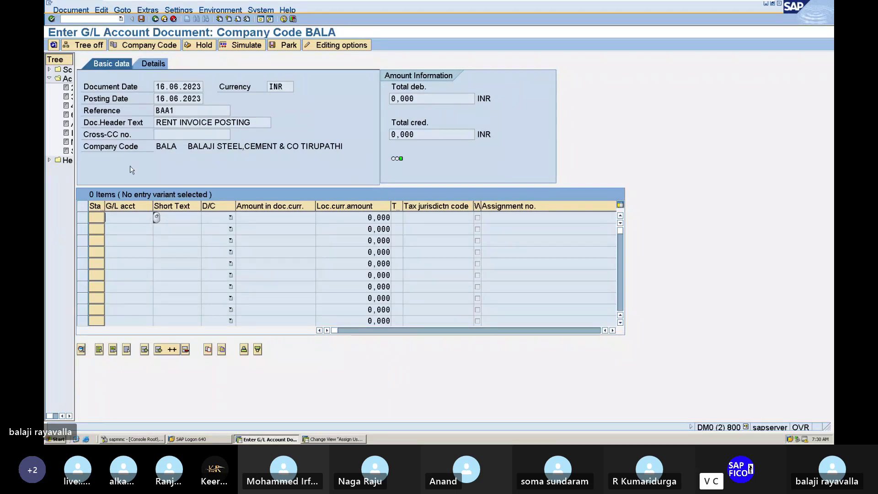
Step: Enter the first line item on RENT ACCOUNT 400200 from the account search, as a debit of 1000 INR
click(119, 219)
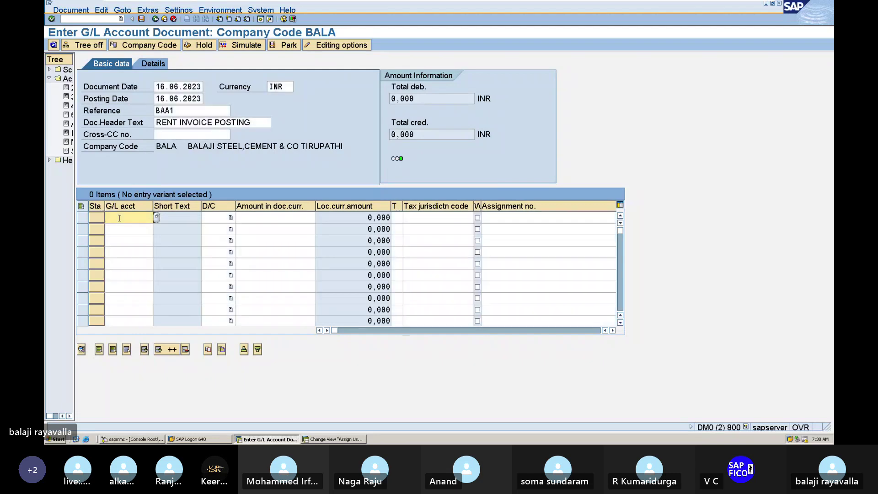
click(157, 218)
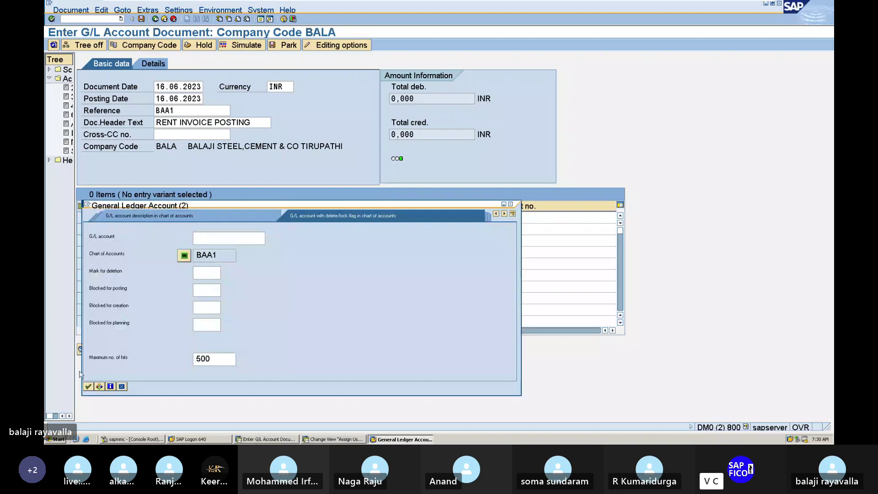
click(88, 387)
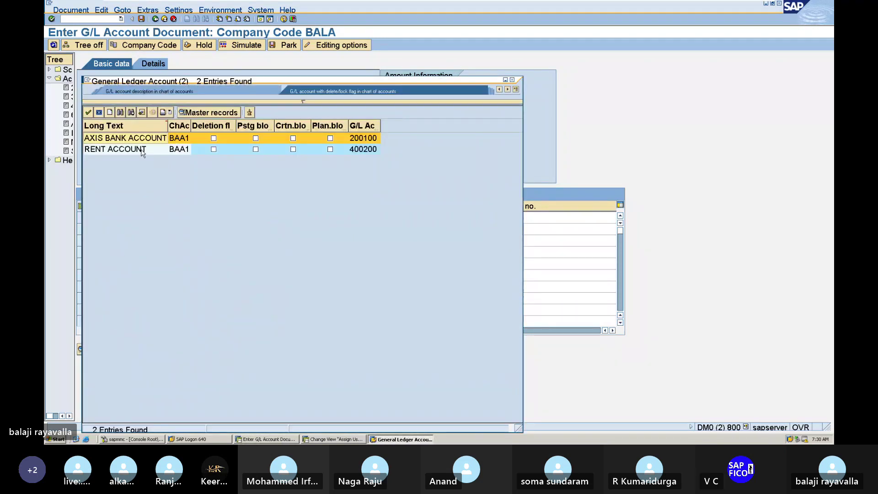
double_click(142, 149)
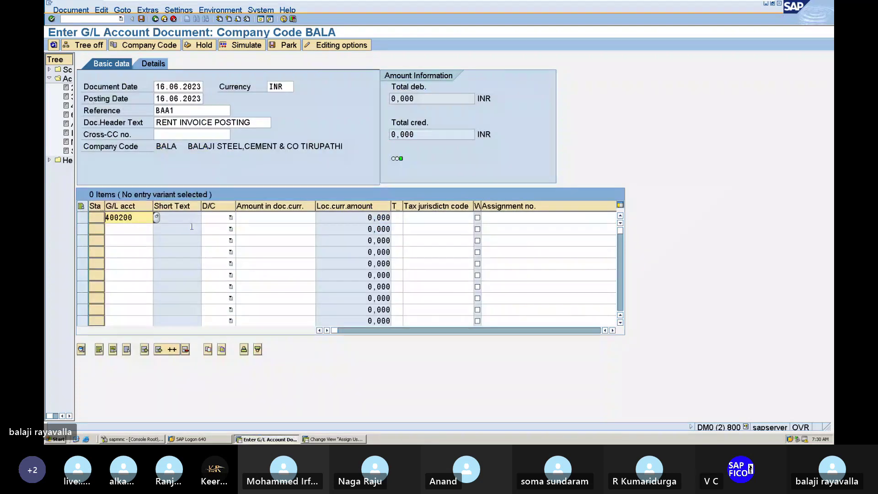
key(Tab)
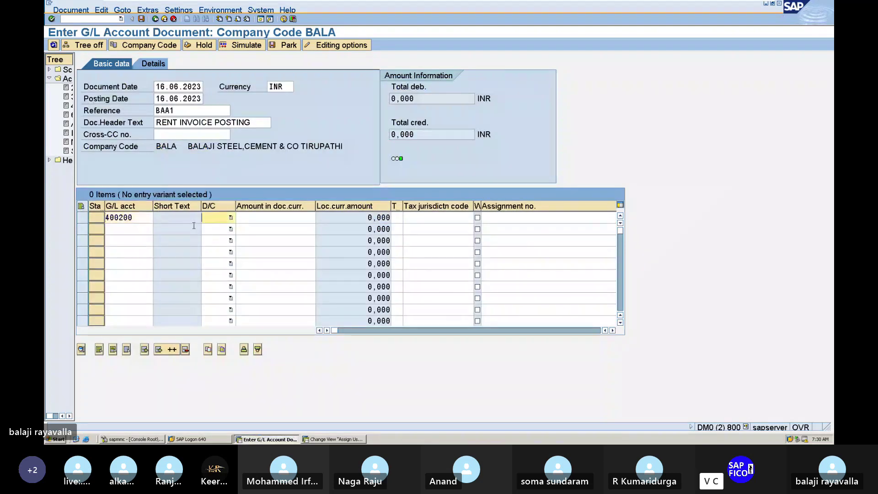
key(d)
key(Tab)
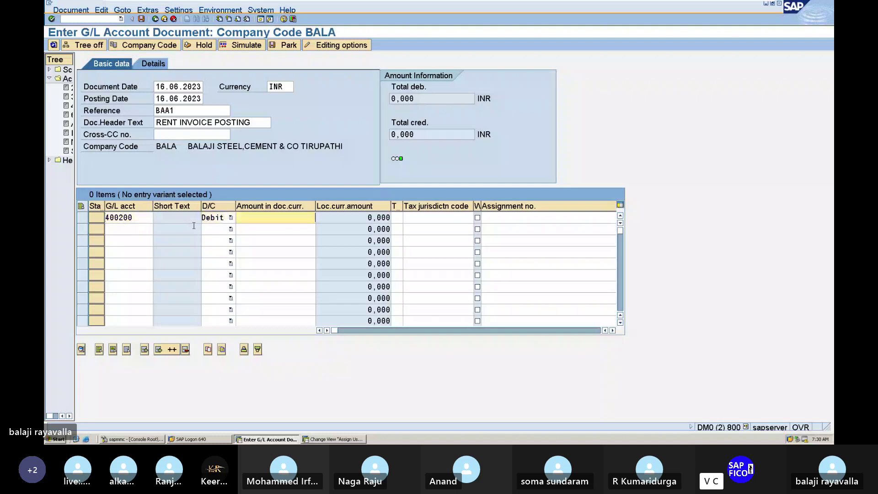
text(1000)
key(Return)
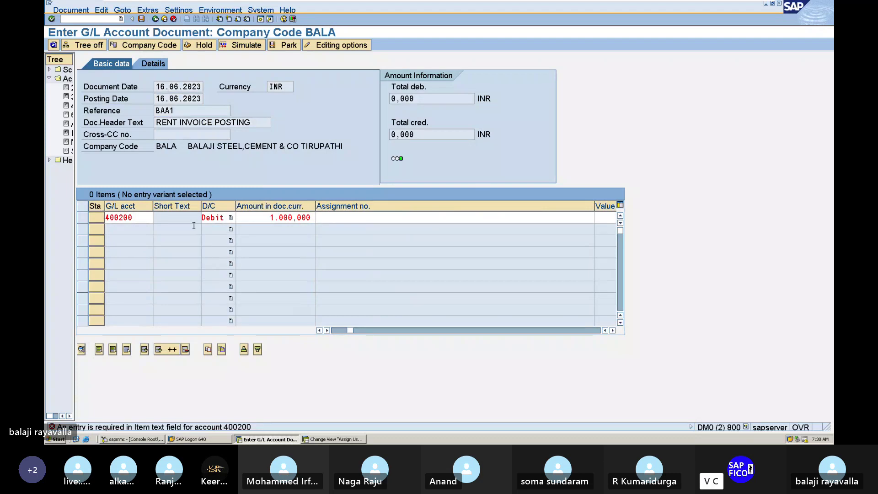
Step: Give the rent line item the text RENT and assign business area MANG, found by searching the list for BALA
key(Return)
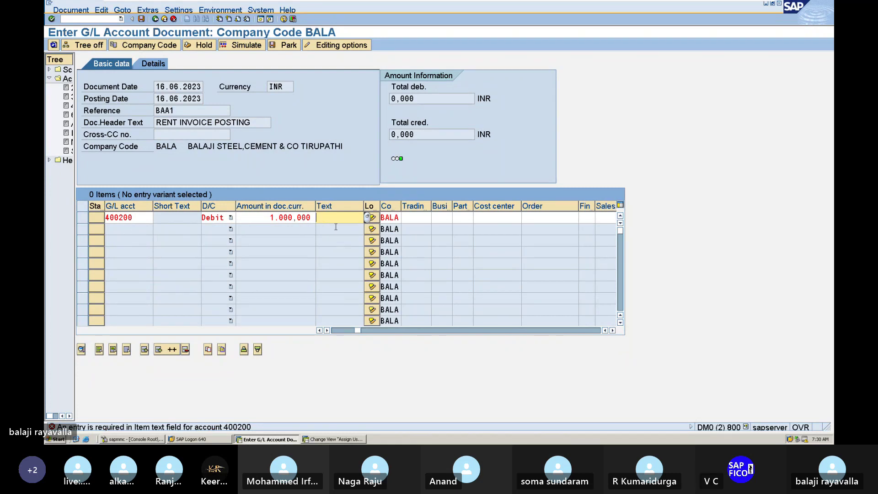
text(RENT)
key(Return)
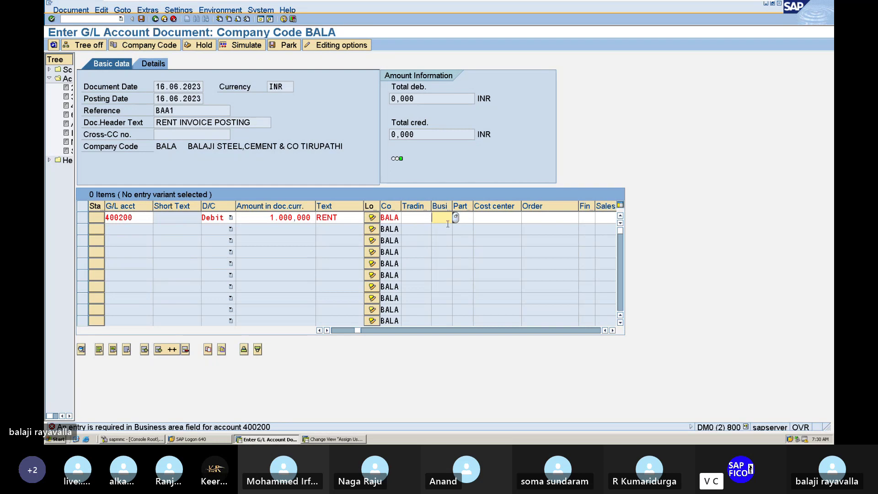
click(456, 218)
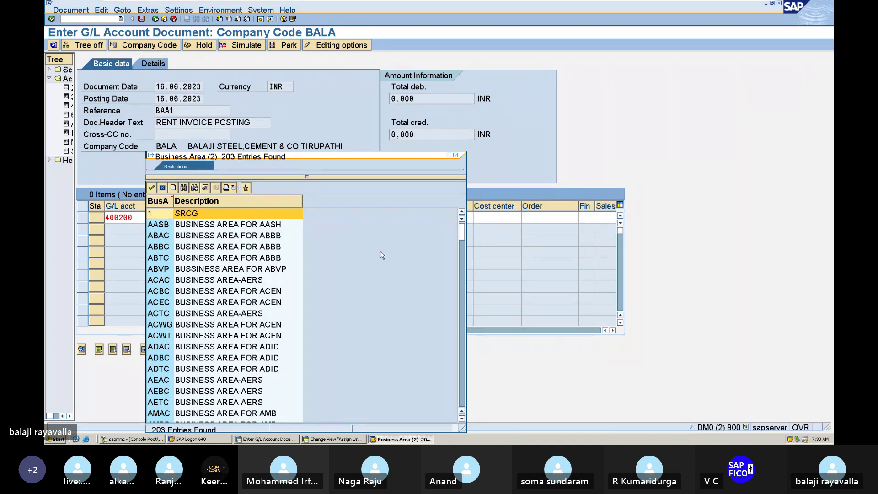
click(464, 275)
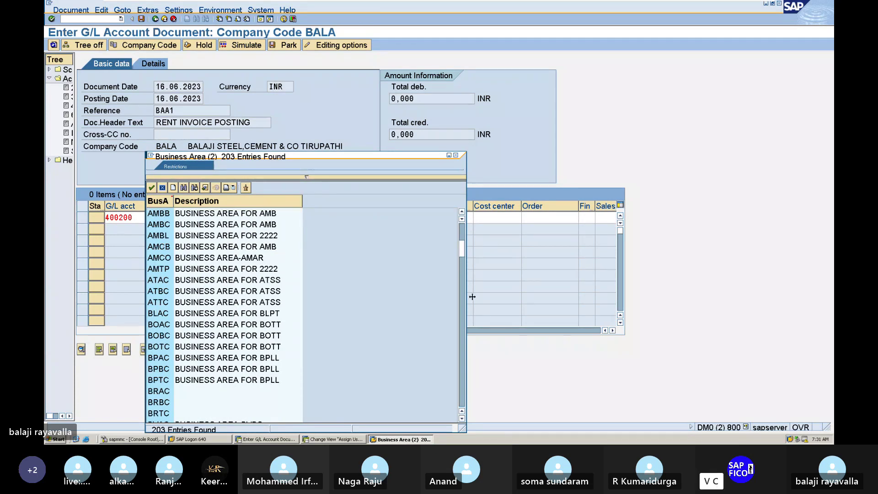
click(462, 280)
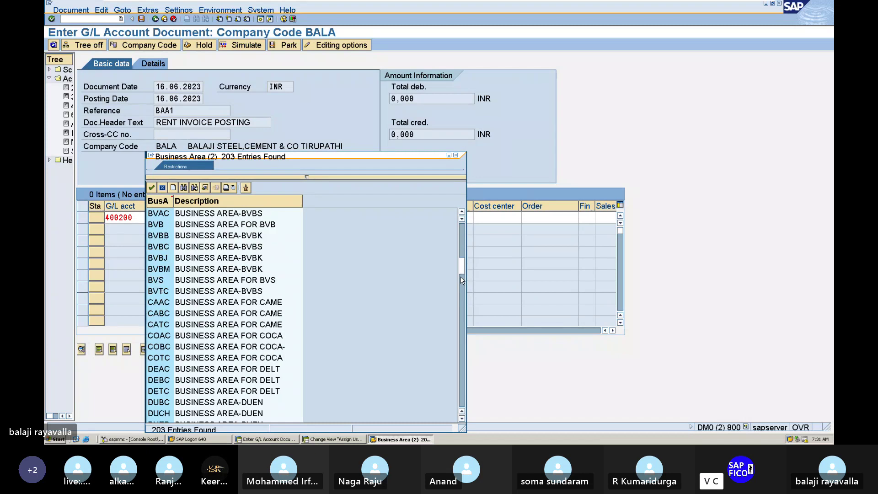
key(ctrl+f)
text(BA)
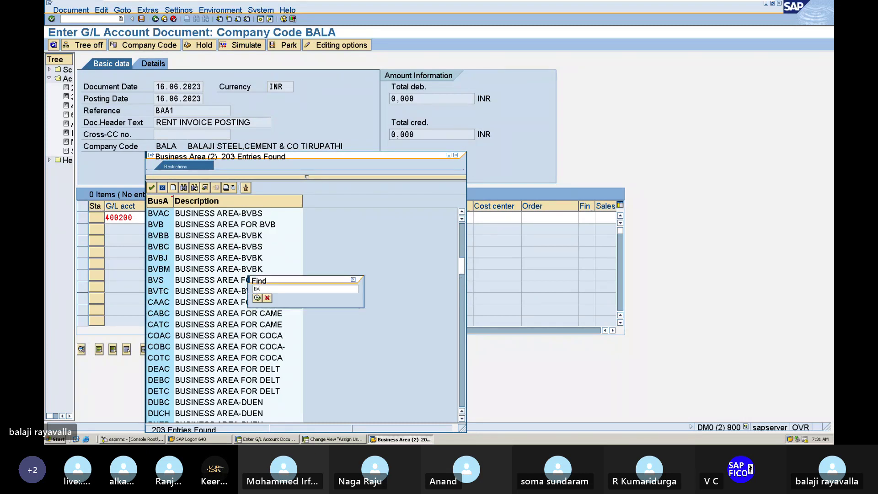
text(LA)
key(Return)
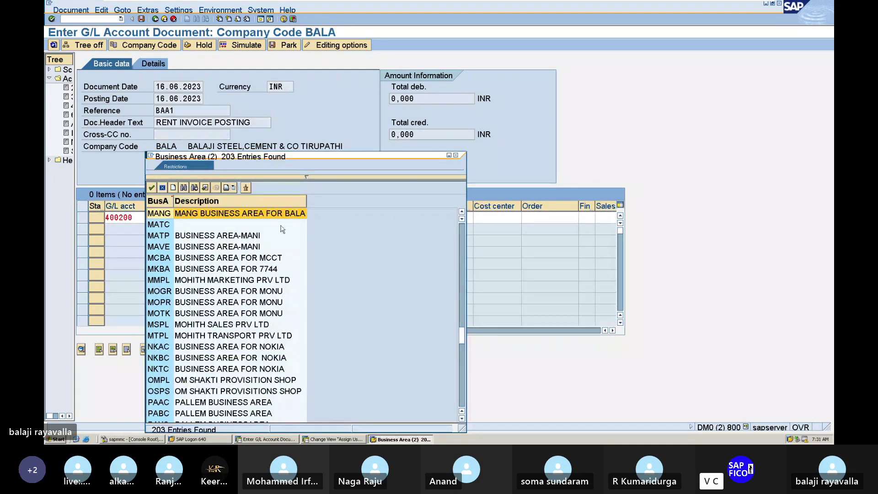
double_click(162, 218)
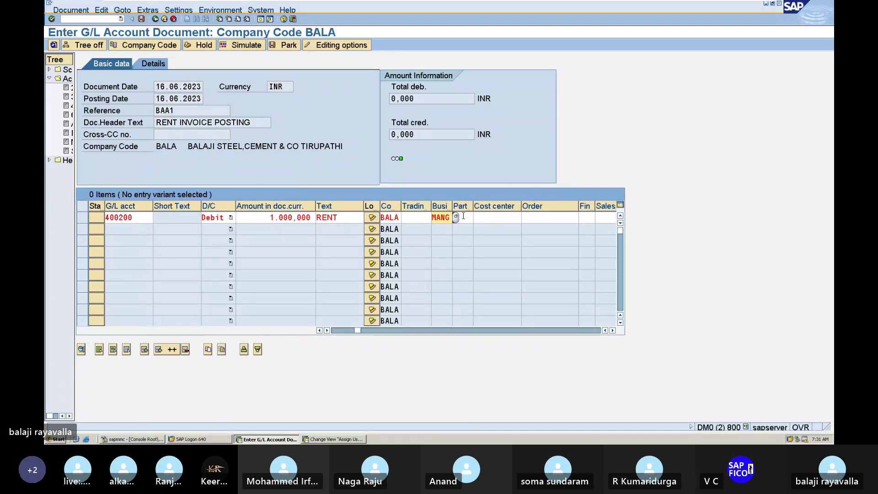
key(Return)
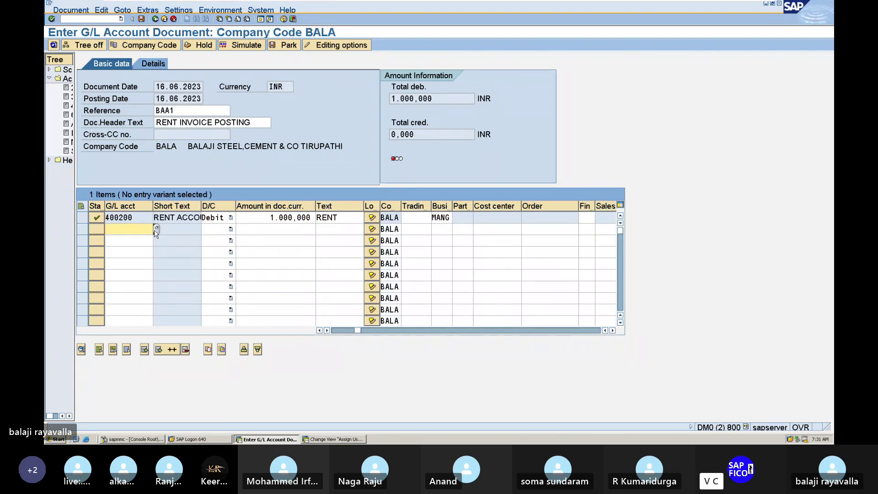
Step: Enter the second line item on AXIS BANK ACCOUNT 200100 from the account search, as a credit of 1000 INR
click(156, 229)
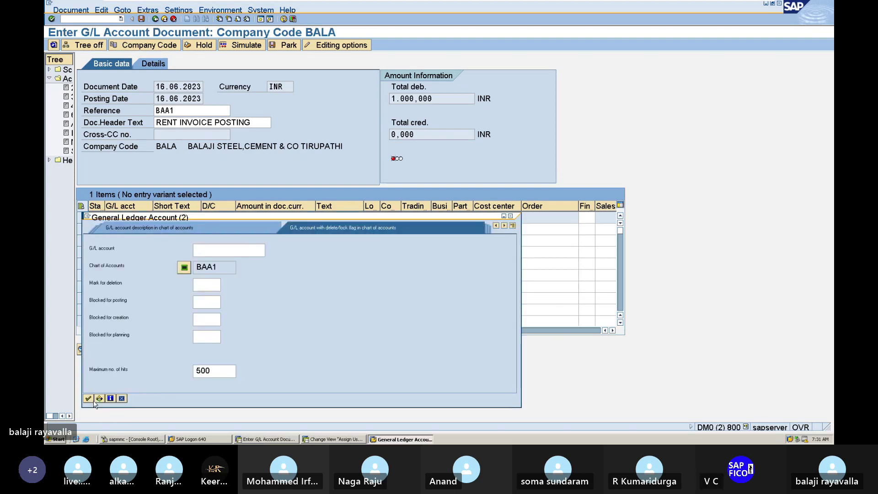
click(88, 399)
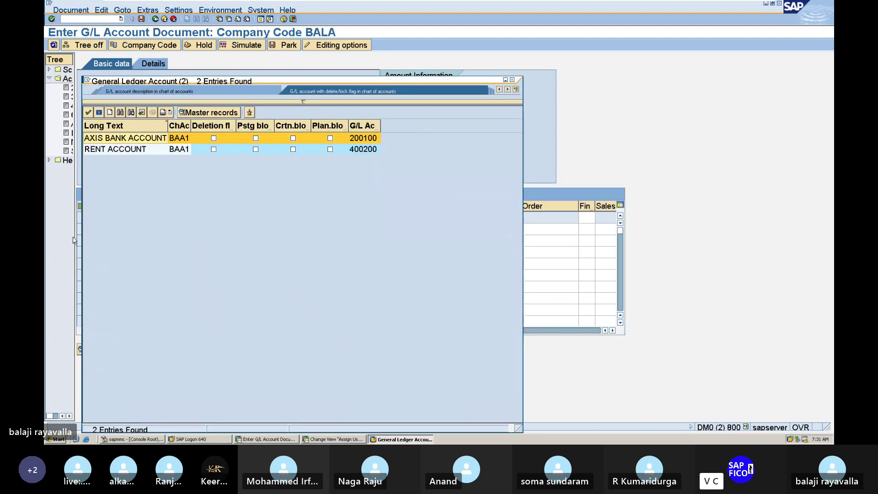
double_click(128, 140)
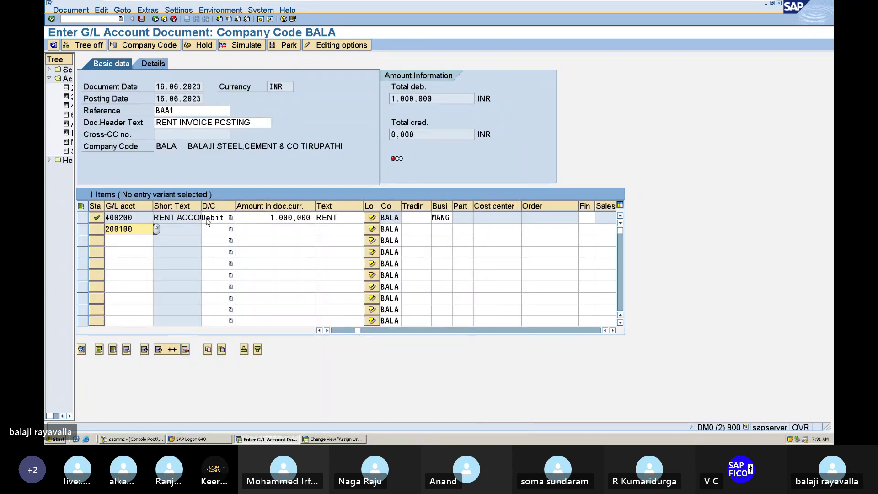
key(Tab)
text(C)
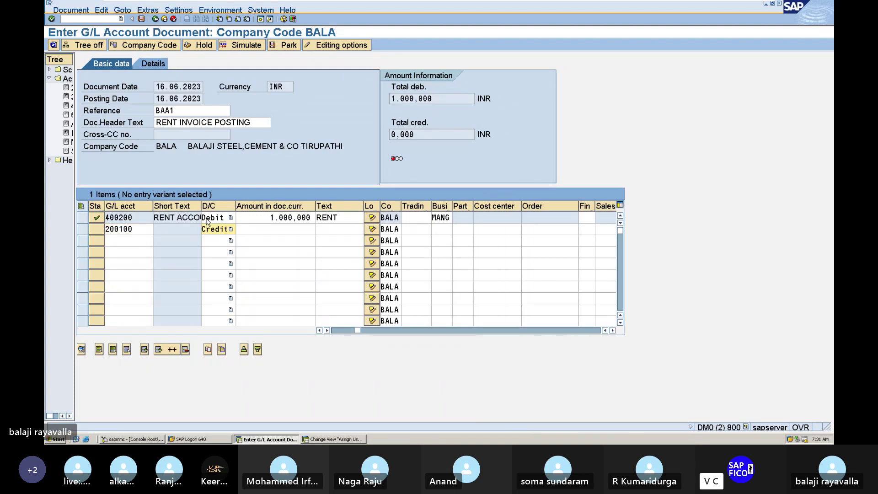
key(Tab)
text(10)
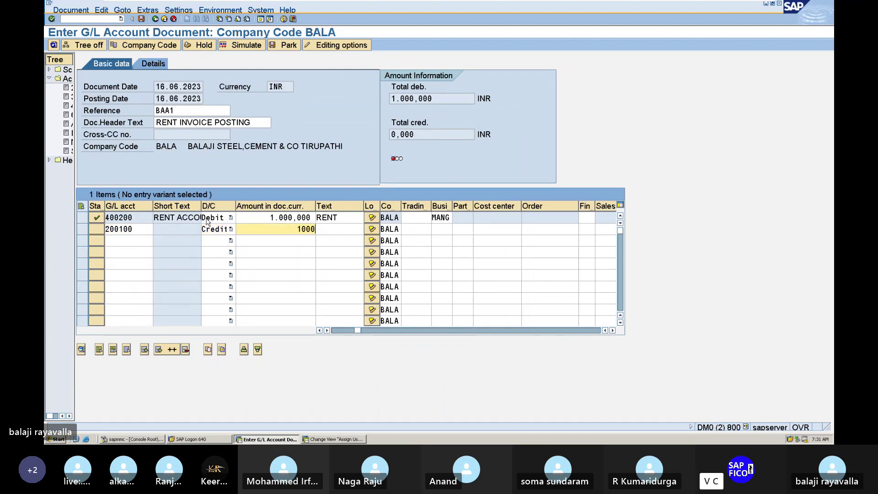
key(Tab)
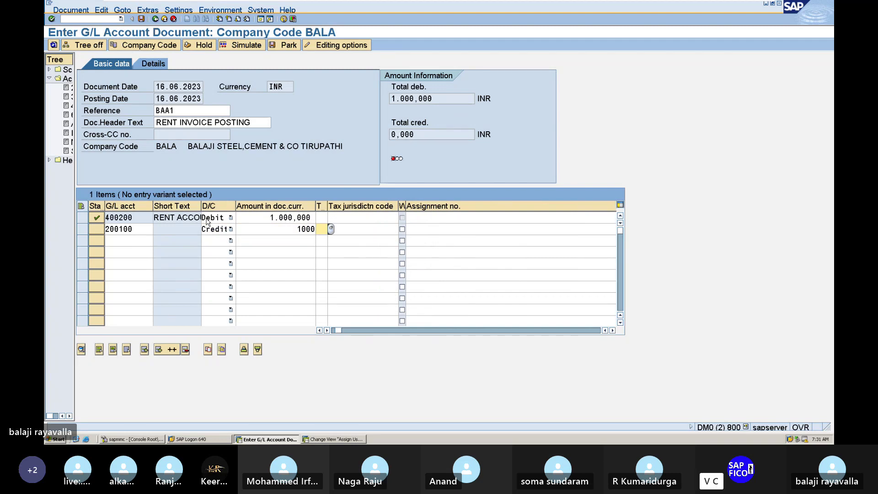
key(Return)
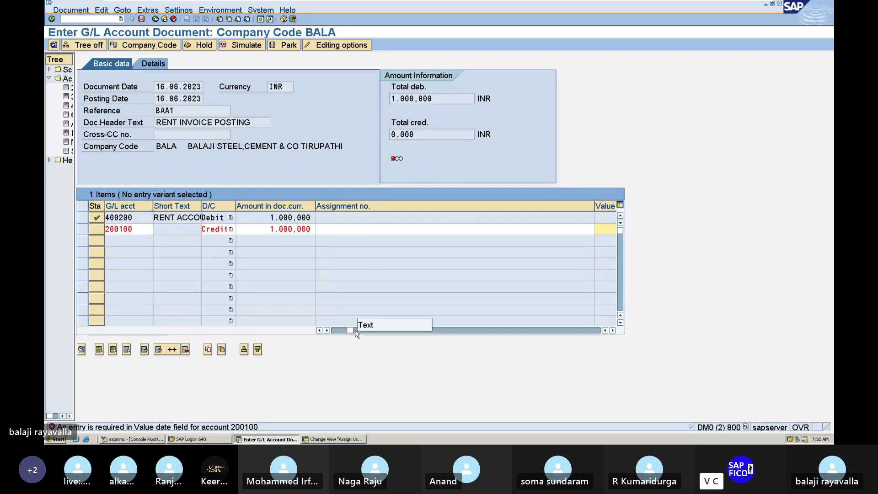
Step: Complete the bank line item with value date 16.06.2023 and business area MANG
click(355, 330)
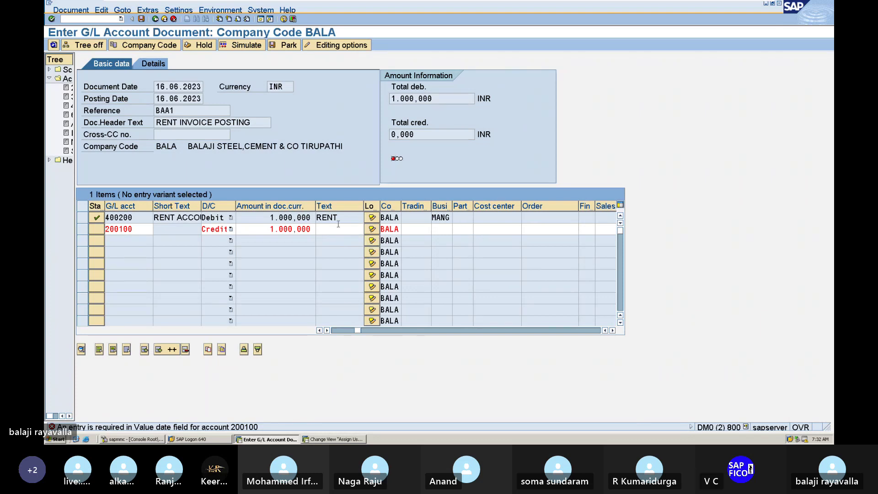
key(Return)
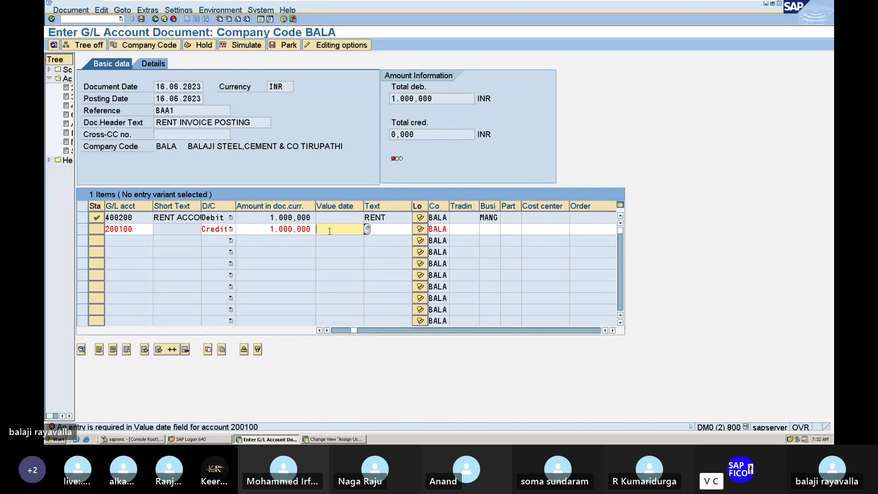
text(16.06.2023)
key(Return)
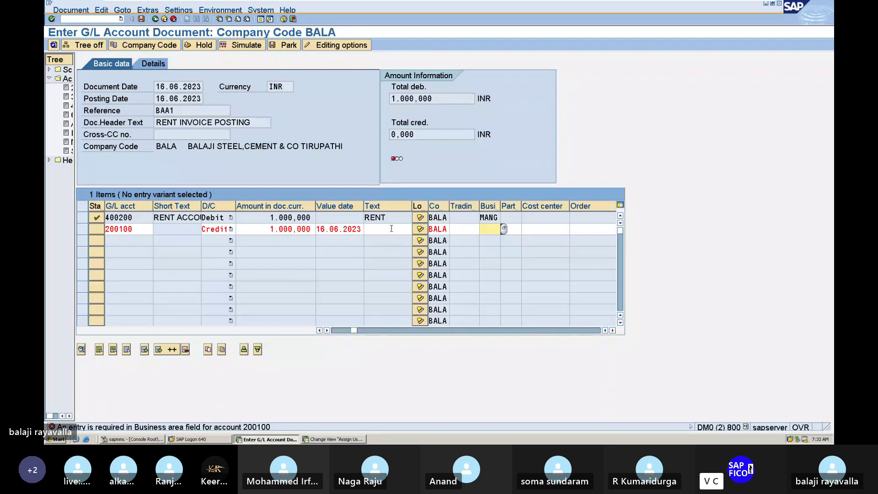
text(MAN)
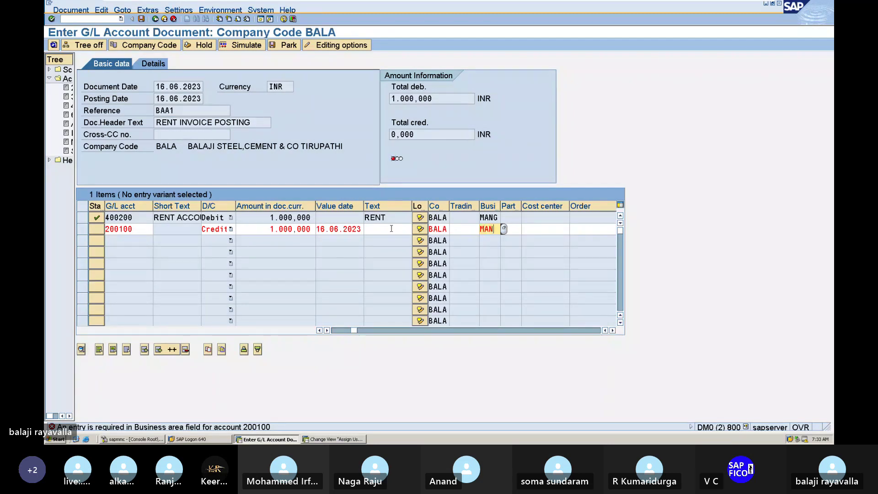
text(G)
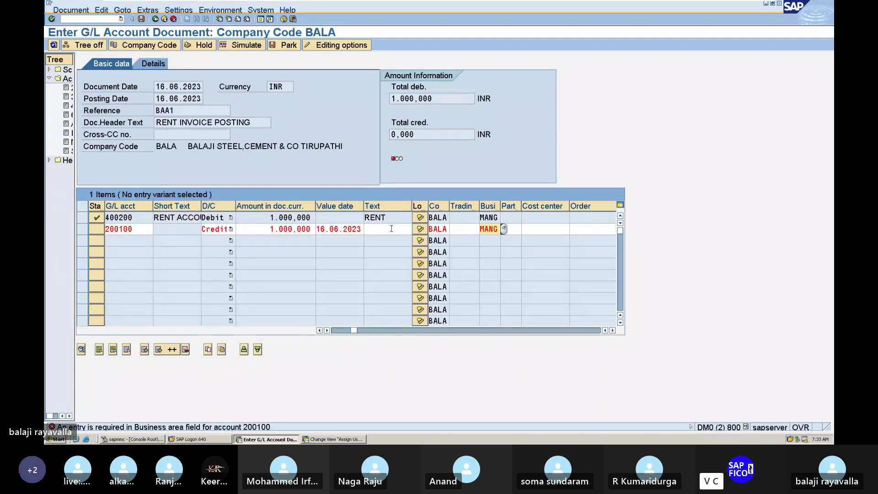
key(Return)
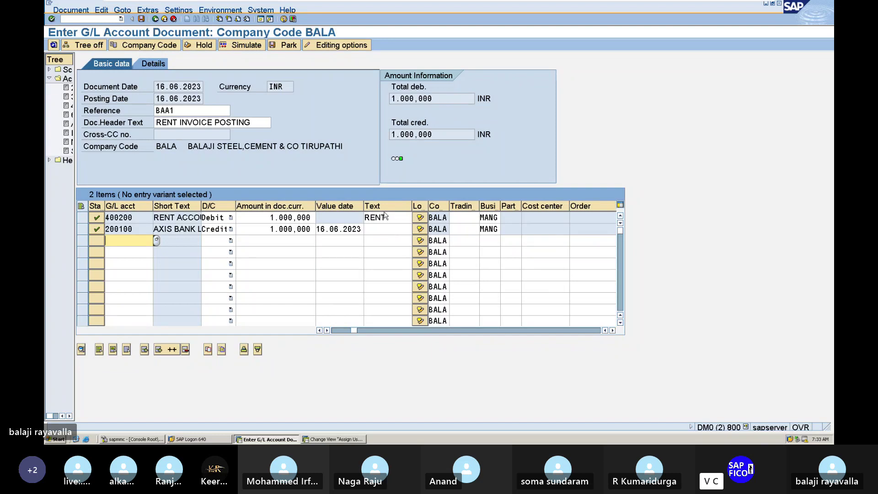
Step: Try to post the rent invoice document, and leave the entry with /N for the SAP Easy Access screen
click(141, 19)
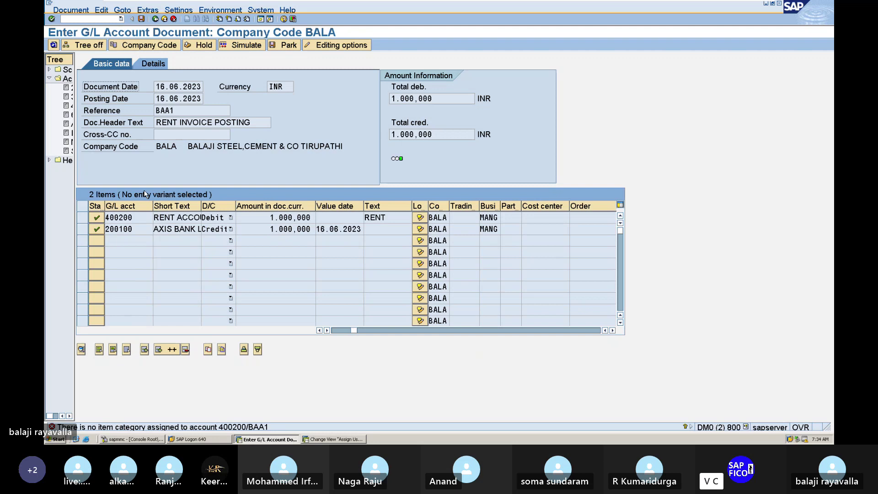
click(98, 20)
text(/N)
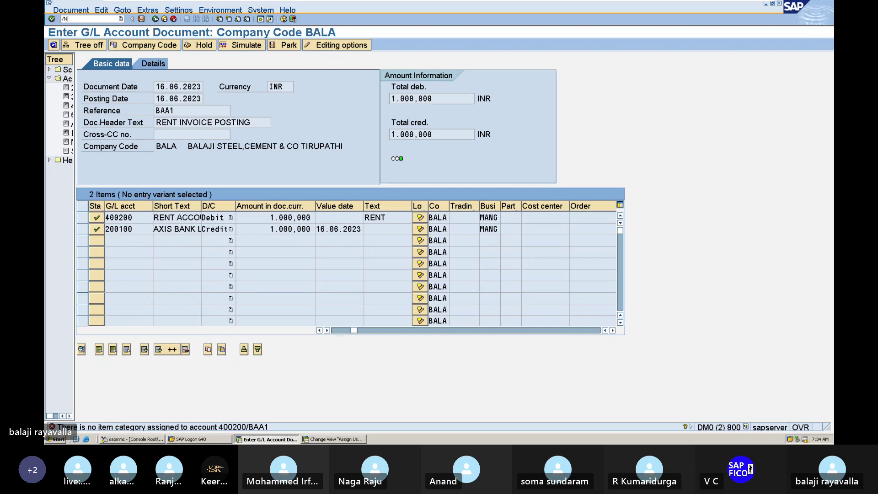
key(Return)
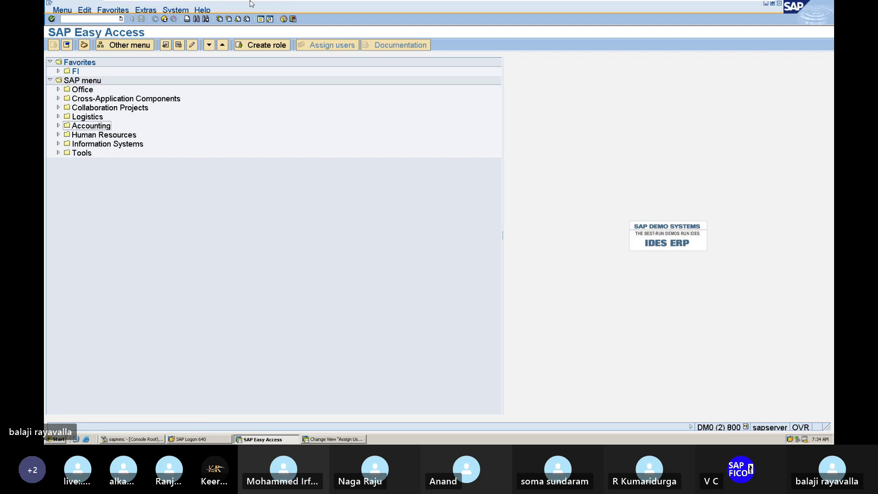
mouse_move(252, 4)
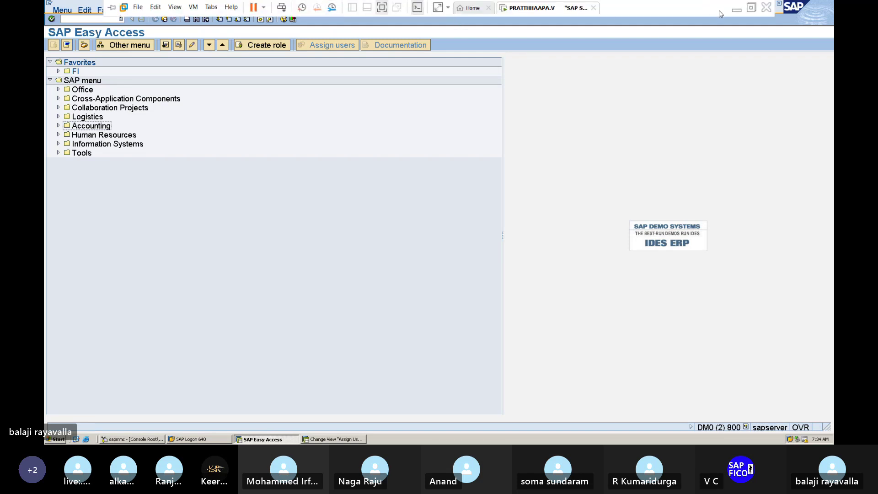
click(737, 10)
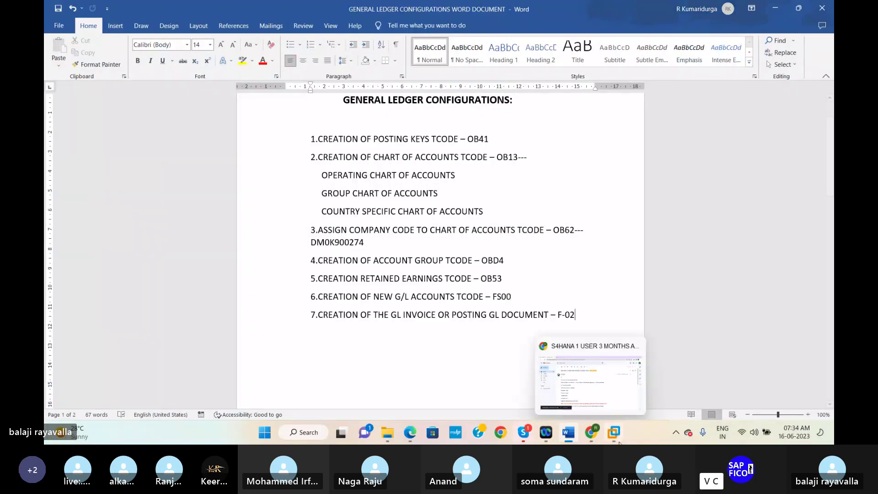
mouse_move(618, 439)
click(627, 414)
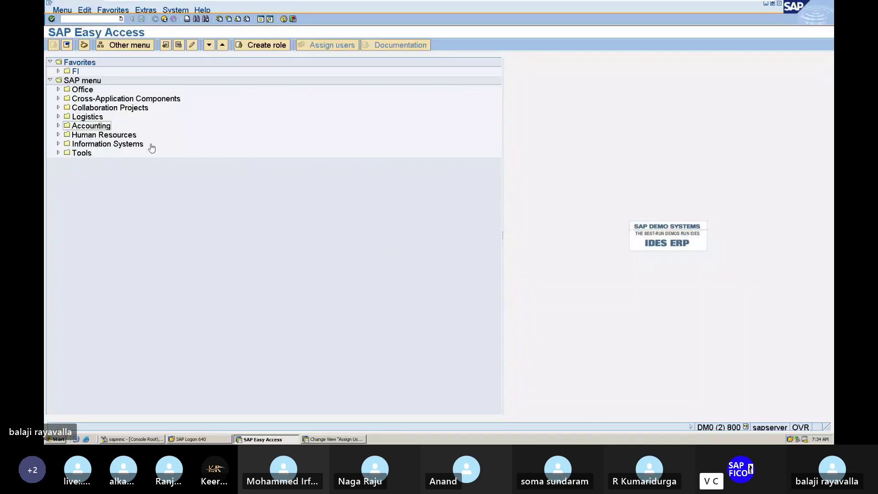
click(103, 19)
text(/NSM30)
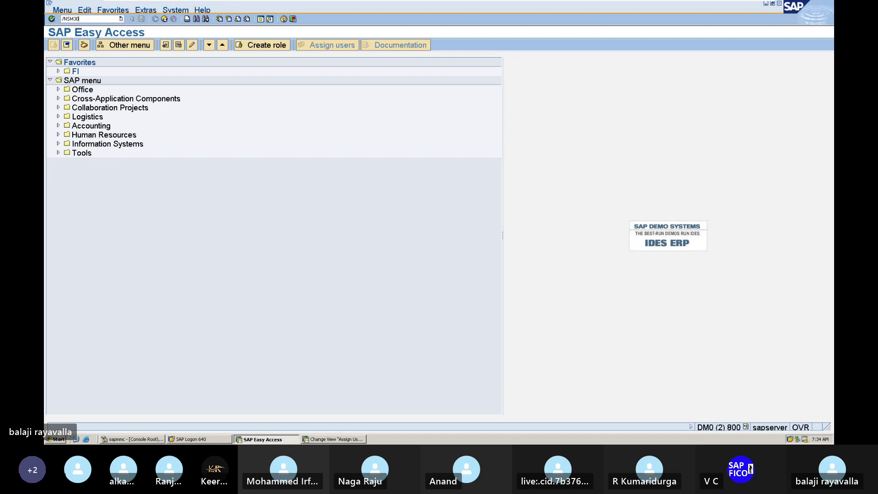
key(BackSpace)
key(BackSpace)
text(13)
key(Return)
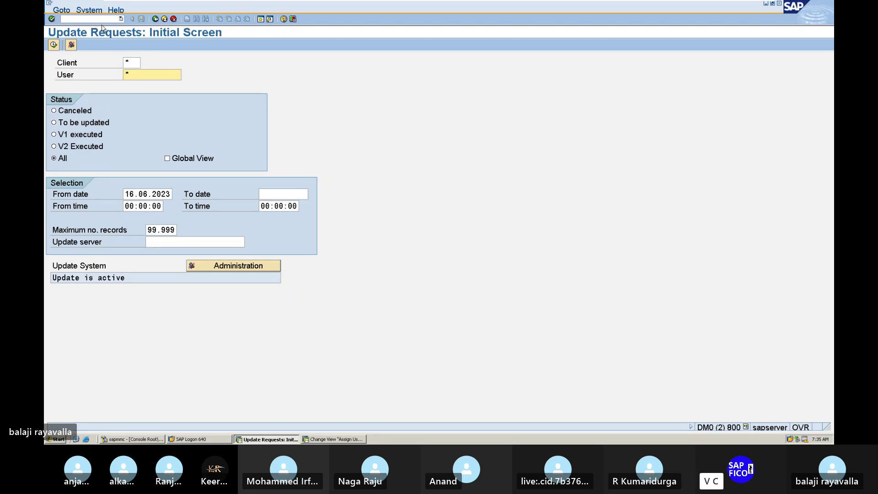
click(101, 19)
text(/n)
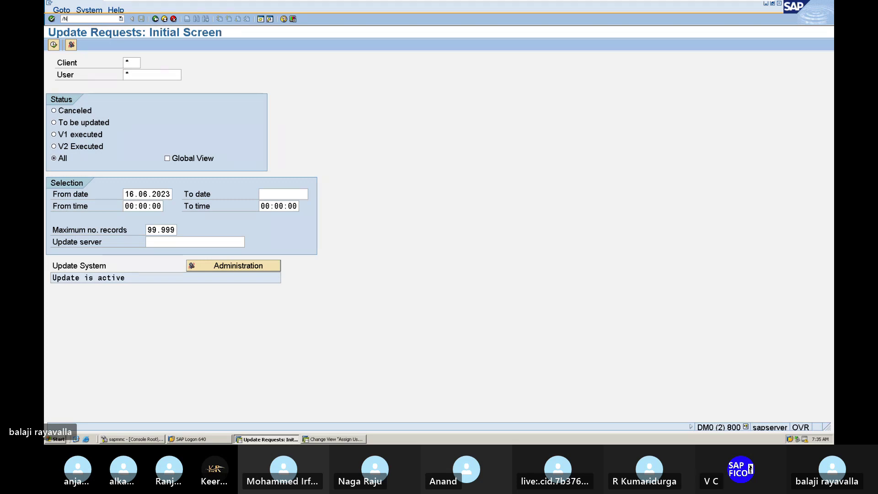
key(Return)
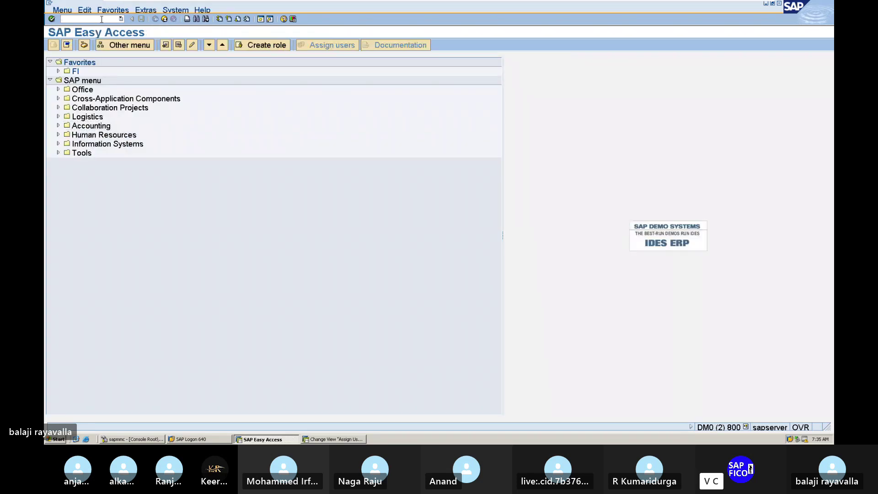
Step: Open table view maintenance with /NSM30 and clear the previous entry from the Table/View field
text(/NSM30)
key(Return)
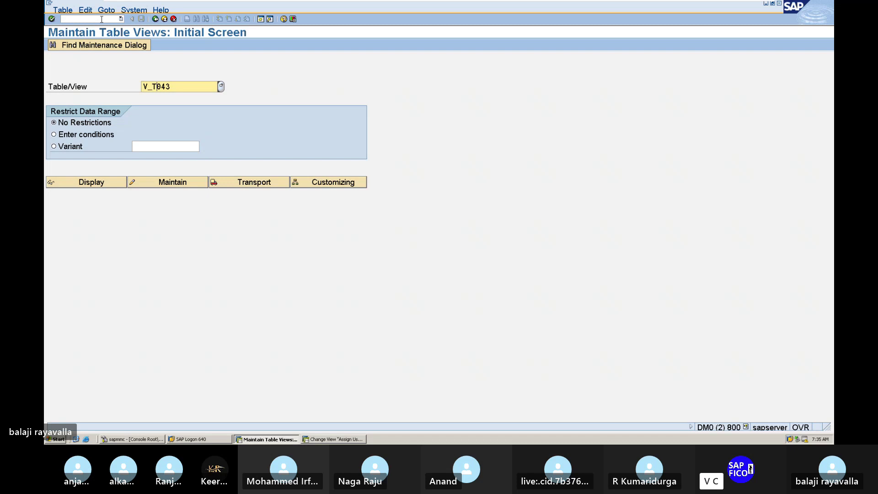
key(BackSpace)
key(BackSpace)
key(BackSpace)
key(BackSpace)
key(BackSpace)
key(BackSpace)
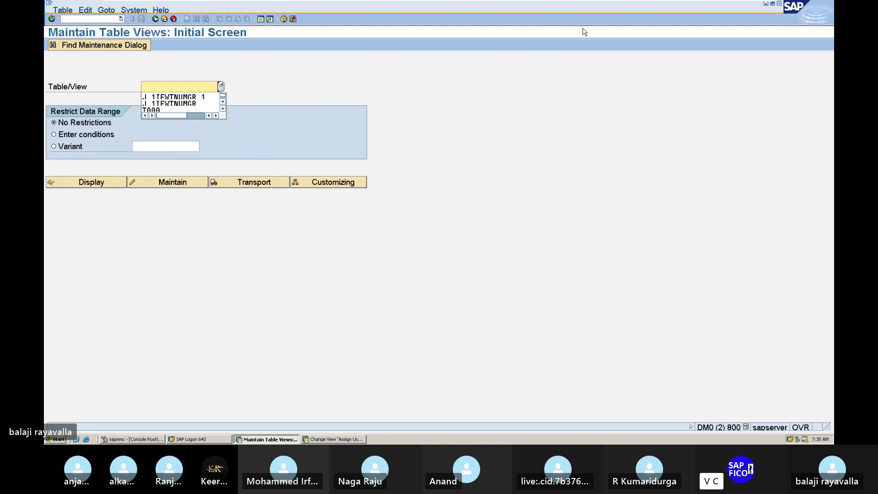
Step: Minimize the virtual machine running SAP and switch to the Skype call window
mouse_move(654, 4)
mouse_move(694, 4)
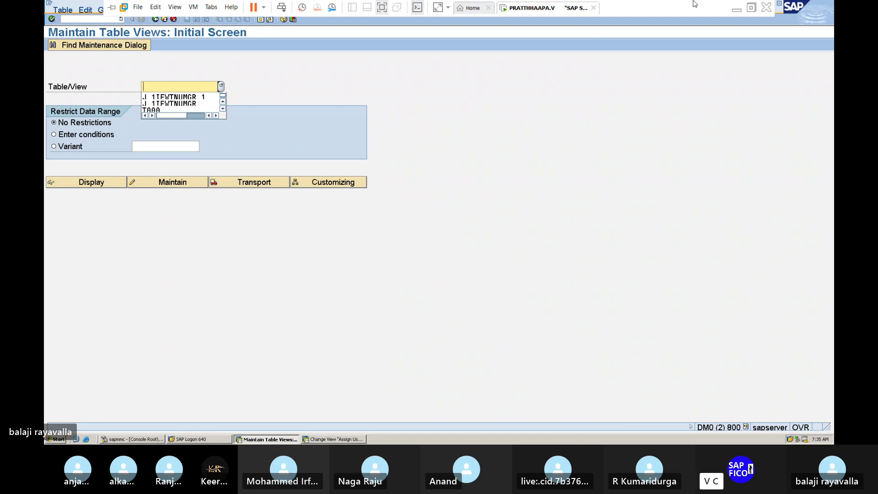
click(738, 11)
mouse_move(614, 433)
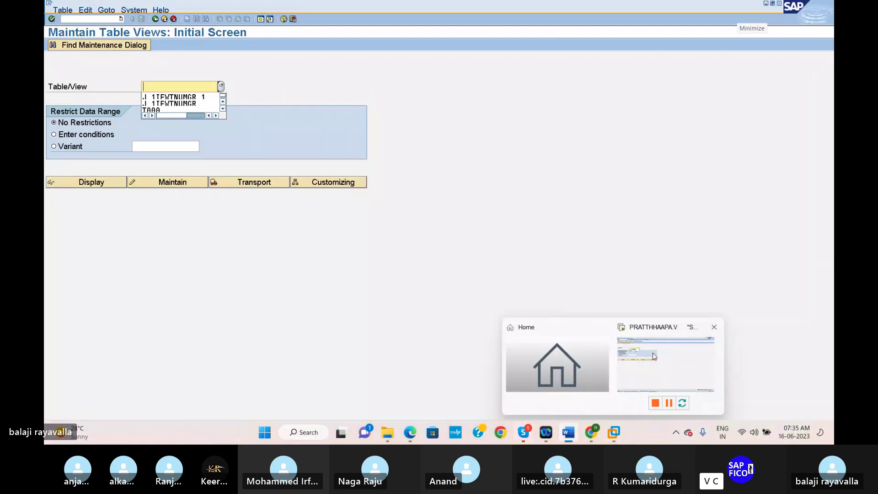
click(653, 356)
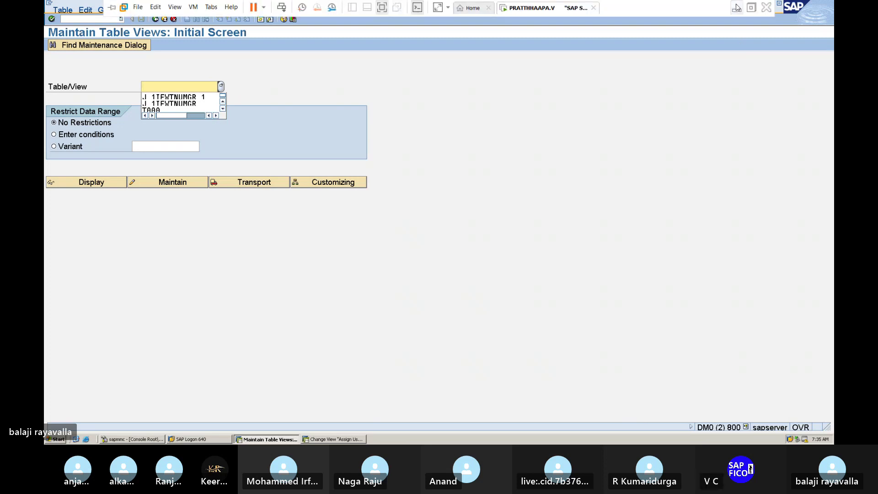
click(738, 11)
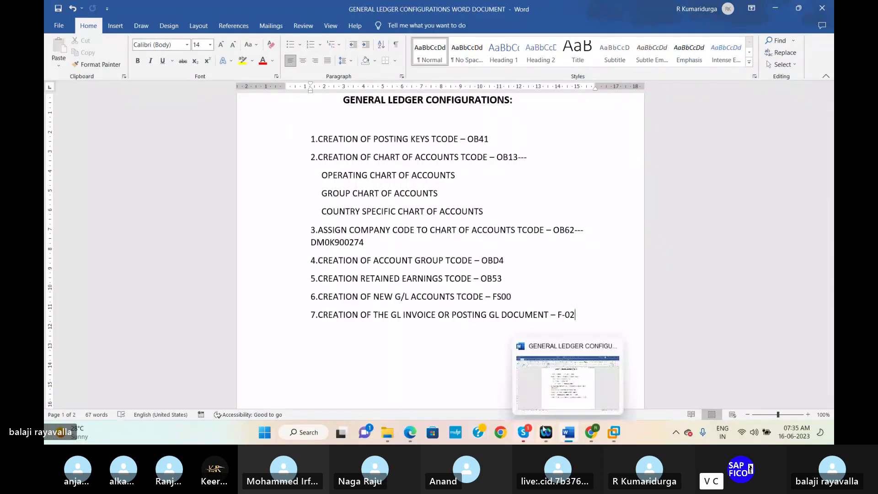
mouse_move(524, 432)
click(508, 386)
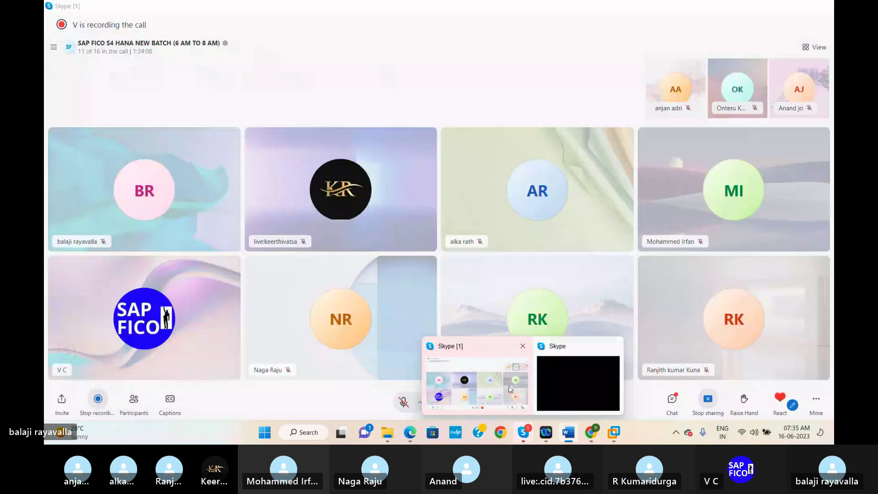
Step: Open the call's chat at its latest messages and copy the view name V_FAGL_SPLIT_ACT
mouse_move(616, 429)
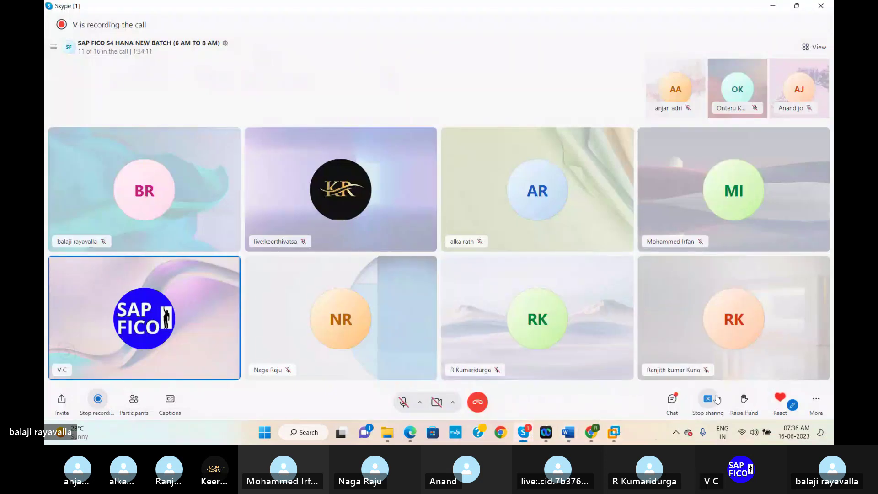
click(672, 400)
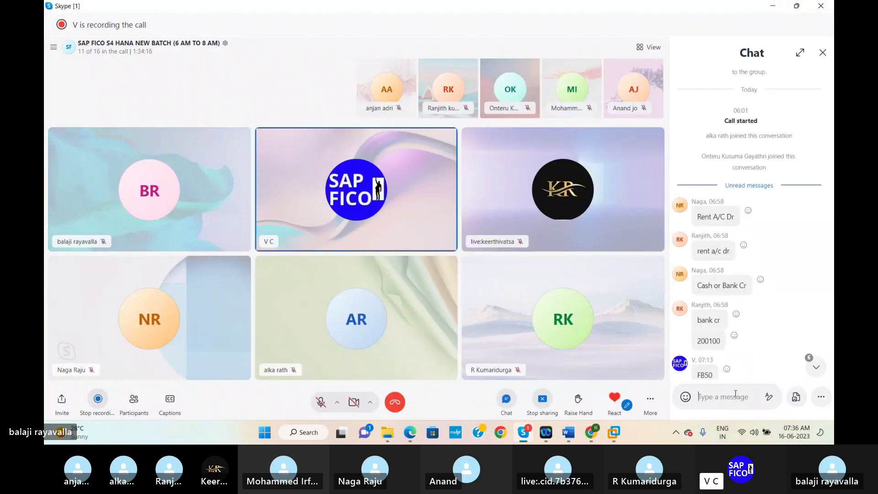
click(820, 366)
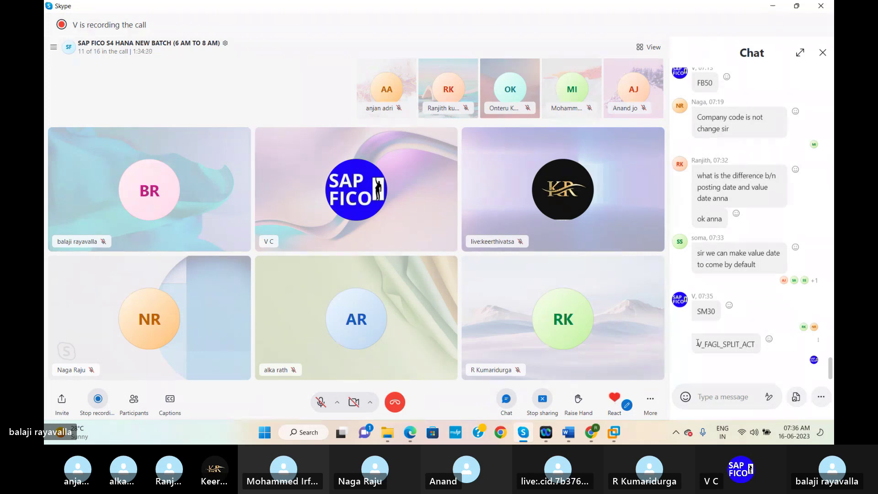
drag(698, 342, 780, 369)
key(ctrl+c)
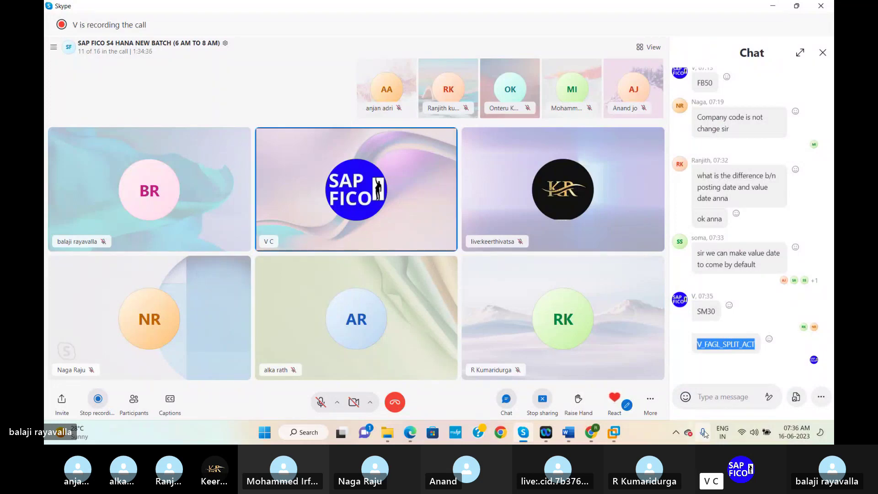
Step: Switch back to the SAP virtual machine, enter V_FAGL_SPLIT_ACT as the table view and open it for maintenance
mouse_move(616, 434)
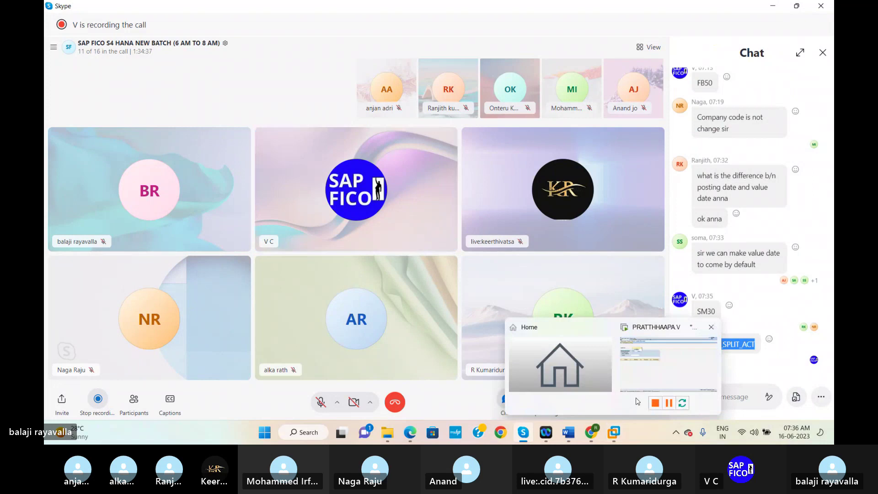
click(640, 381)
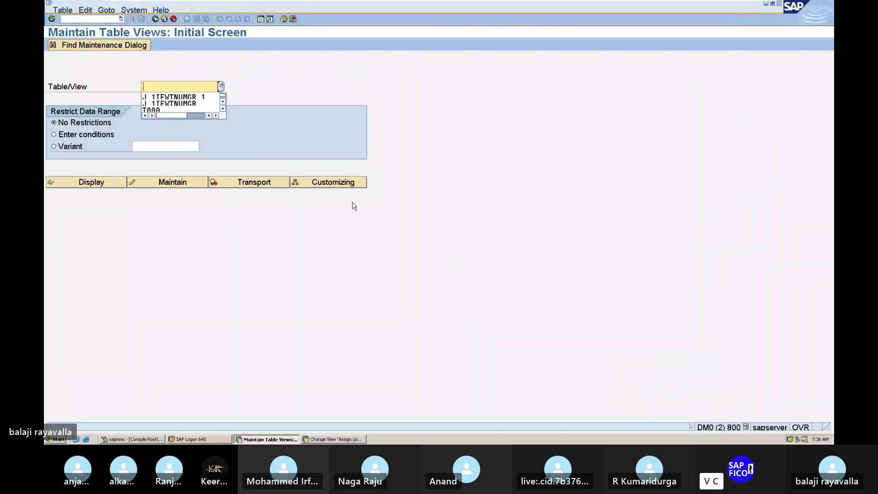
click(223, 108)
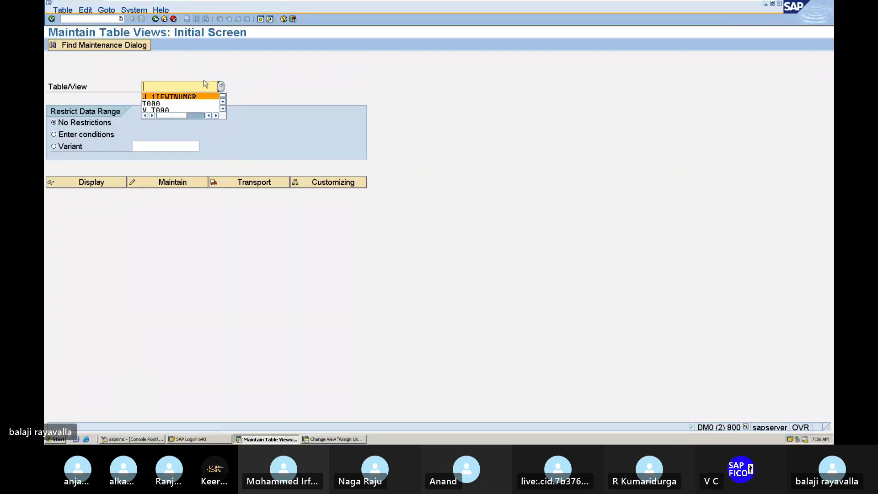
key(ctrl+v)
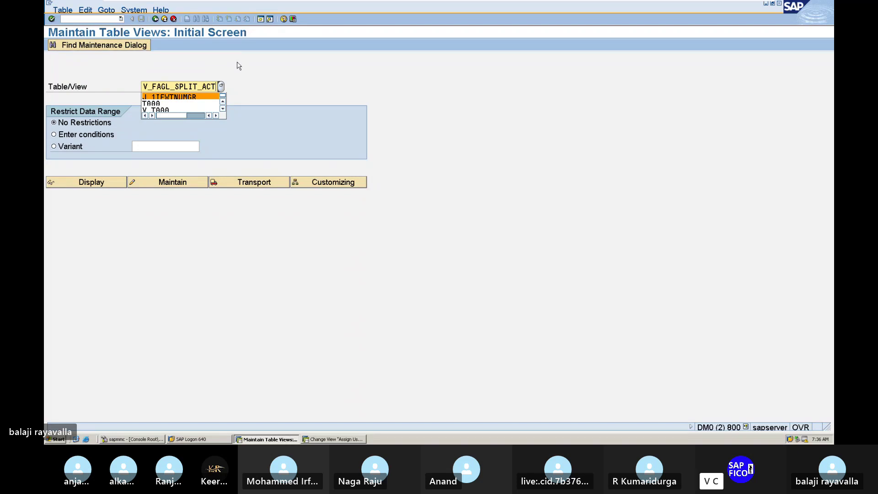
click(181, 183)
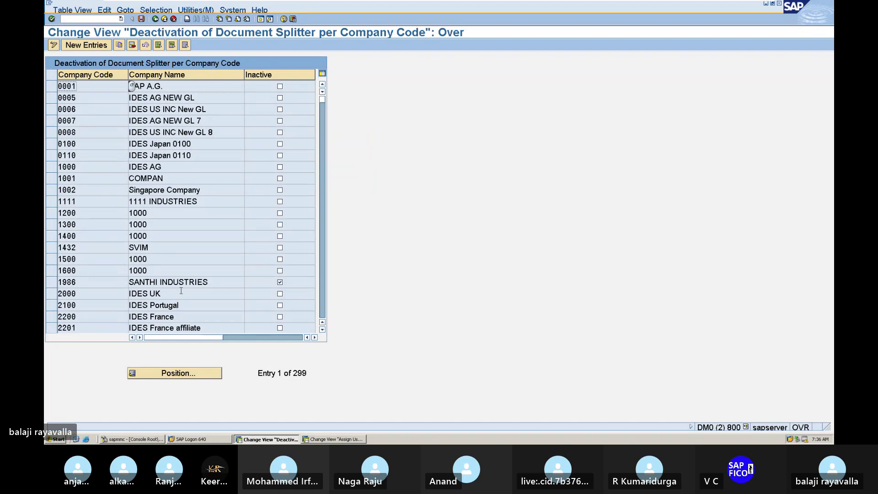
Step: Locate company code BALA, mark its document splitter as inactive and save the change under customizing request DM0K900274
click(181, 373)
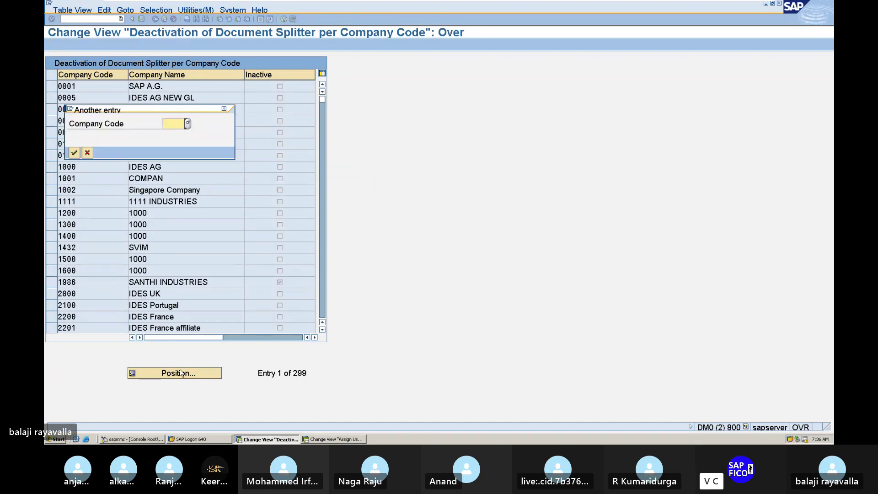
text(B)
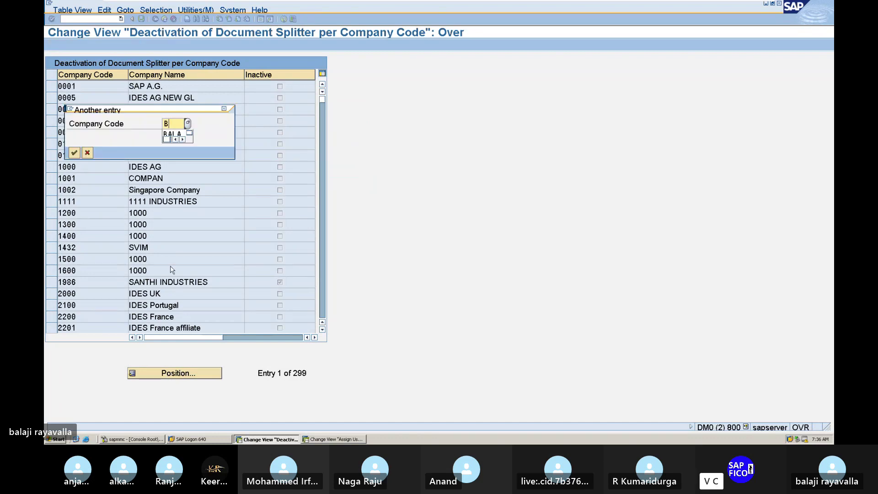
text(ALA)
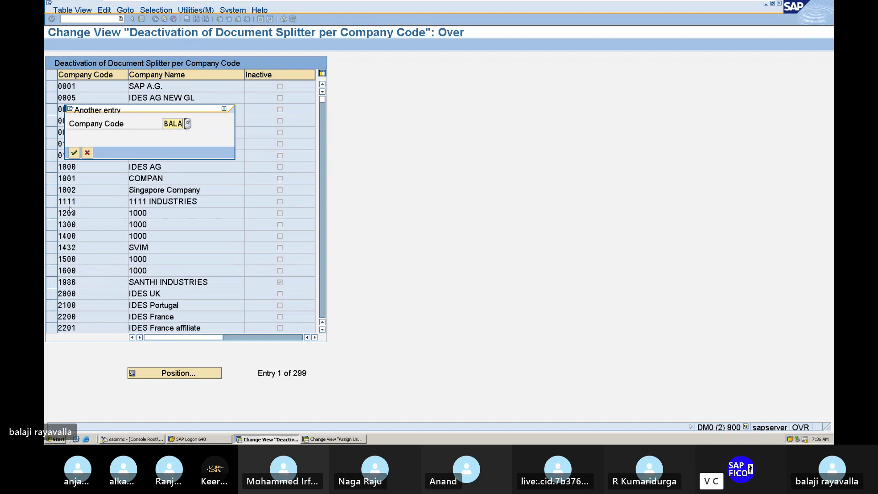
click(74, 153)
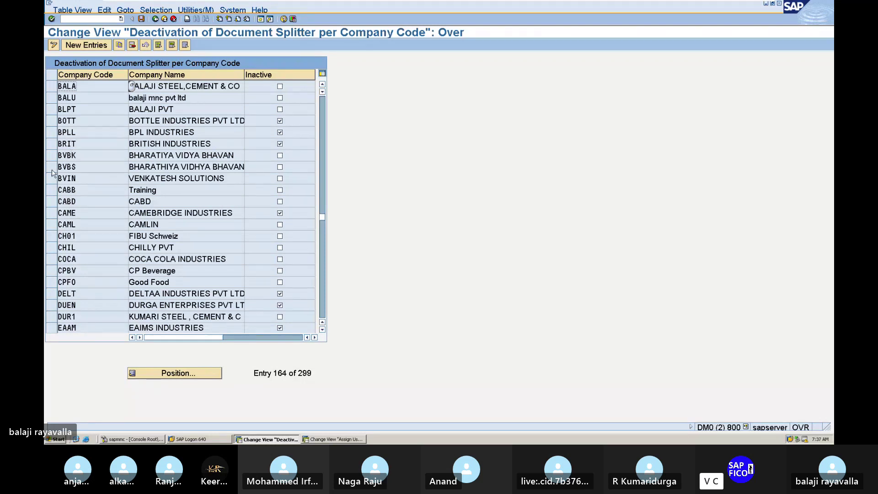
click(280, 87)
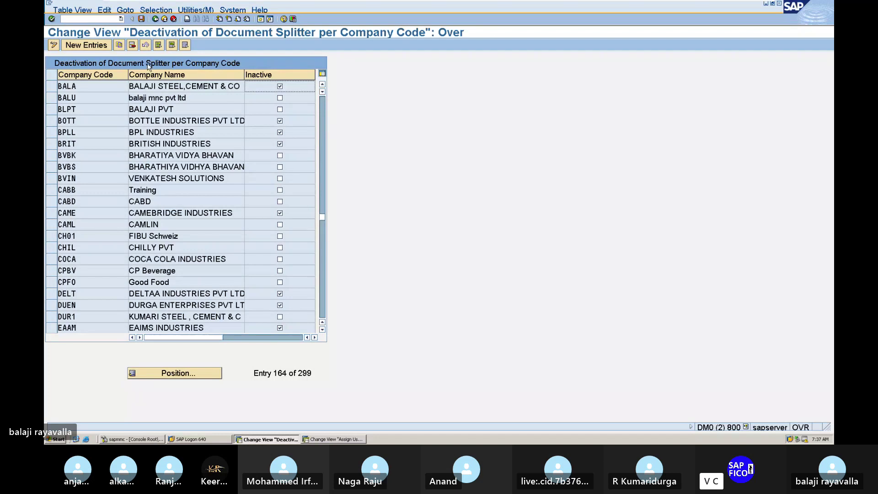
click(141, 18)
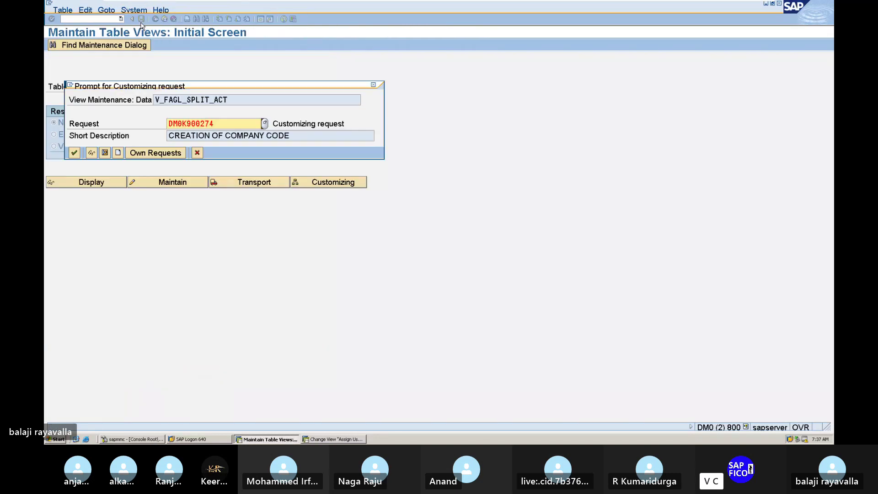
click(75, 153)
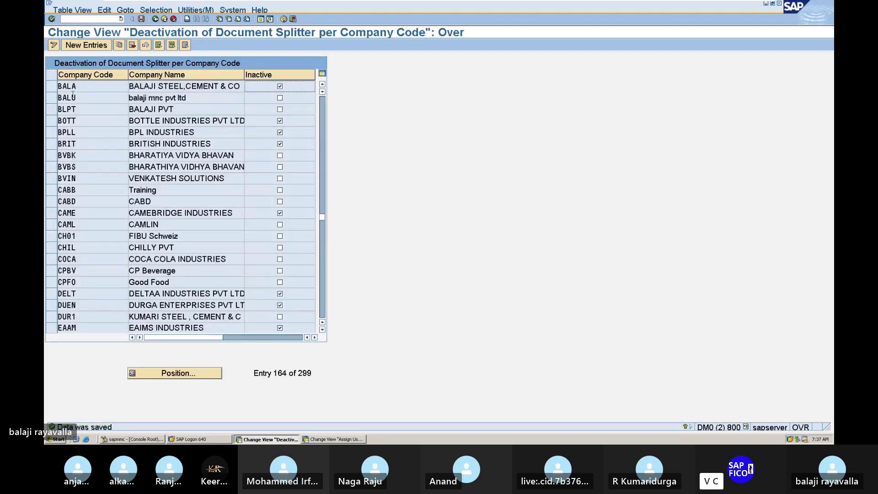
Step: Open G/L document entry with /NFB50 and set the document date to 16.06.2023
click(92, 18)
text(/NFB50)
key(Return)
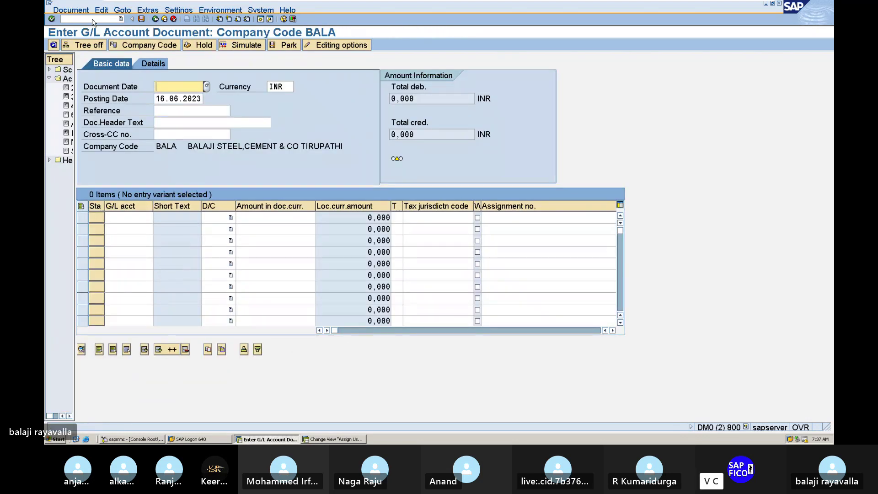
text(16.06.2023)
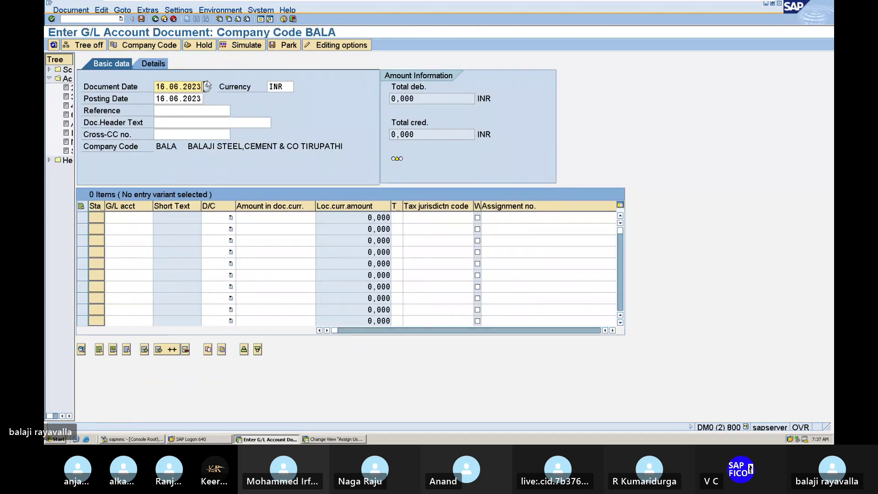
Step: Give the G/L document the reference BAA1 and the header text RENT
click(202, 110)
text(BAA)
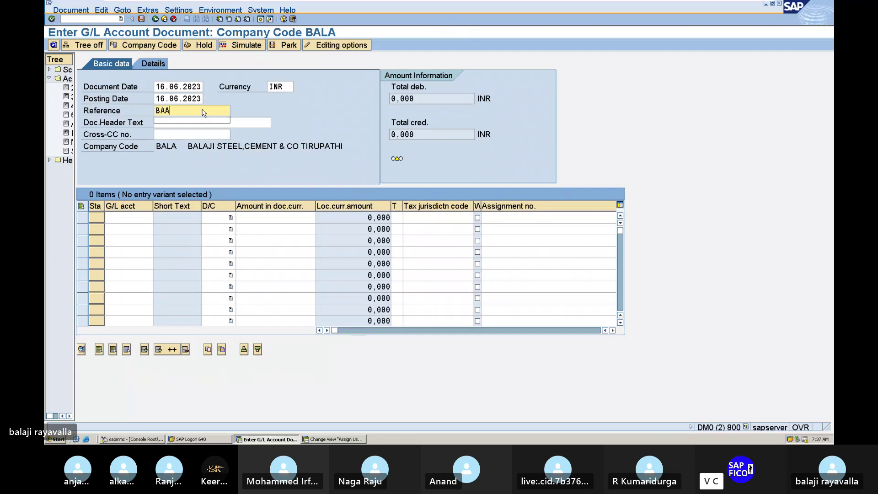
text(1)
click(199, 123)
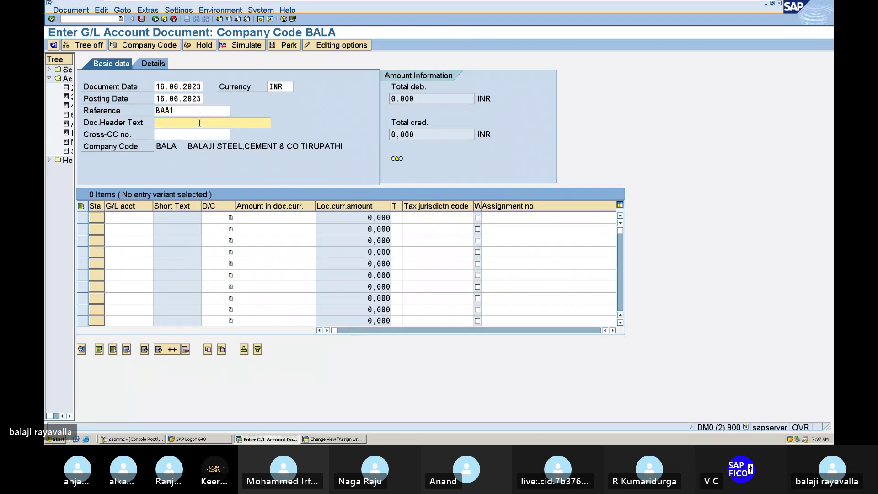
text(RENT )
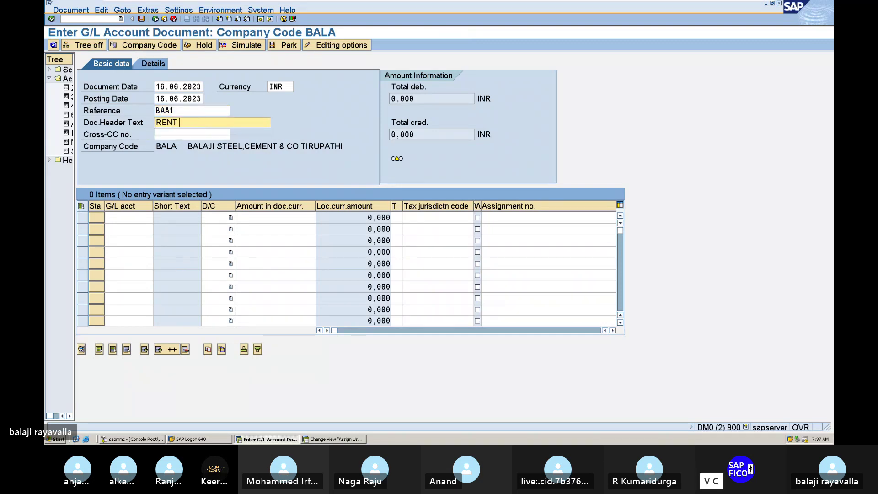
text(N)
key(BackSpace)
key(Return)
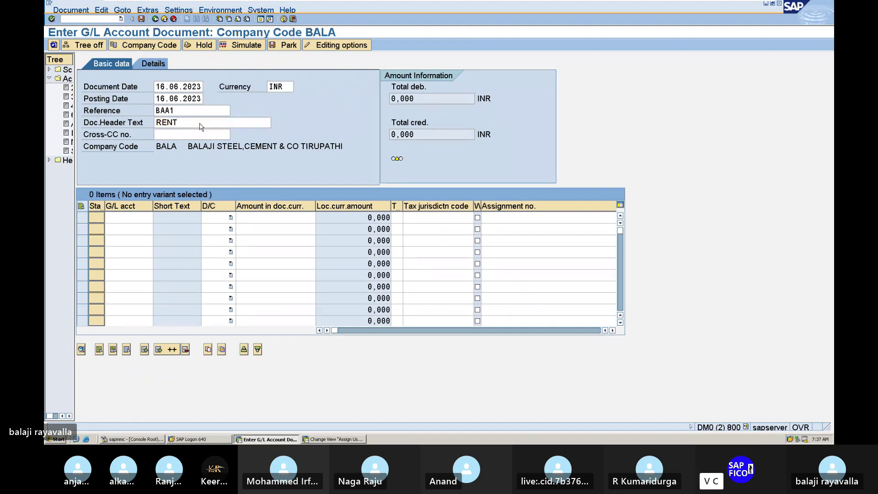
text(NV0)
text(IC)
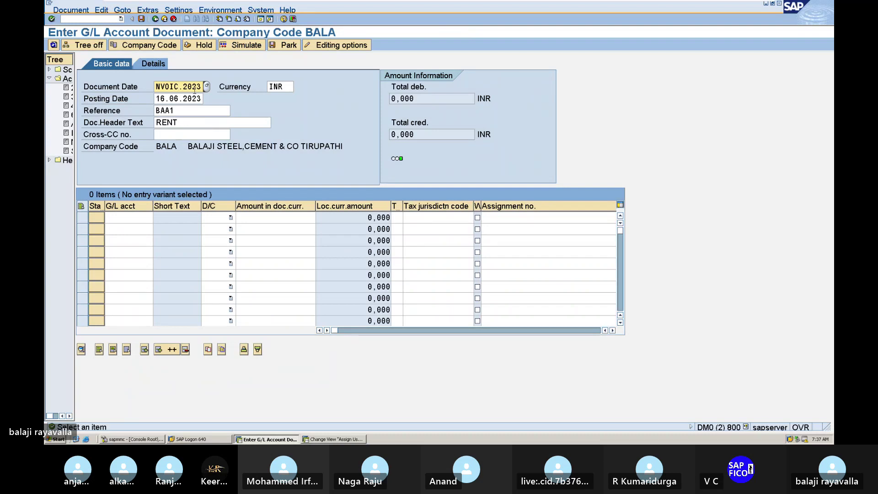
key(BackSpace)
key(BackSpace)
key(BackSpace)
key(BackSpace)
key(BackSpace)
key(BackSpace)
key(BackSpace)
key(BackSpace)
key(BackSpace)
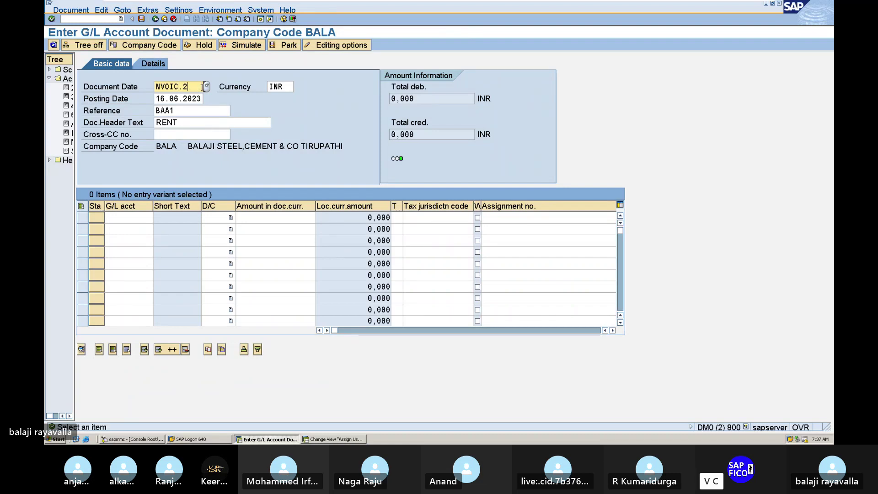
key(BackSpace)
text(16)
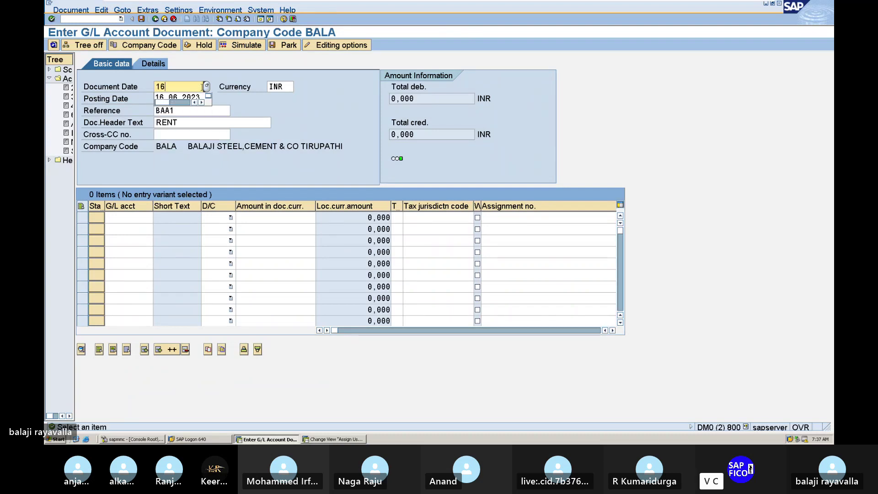
text(.06.2026)
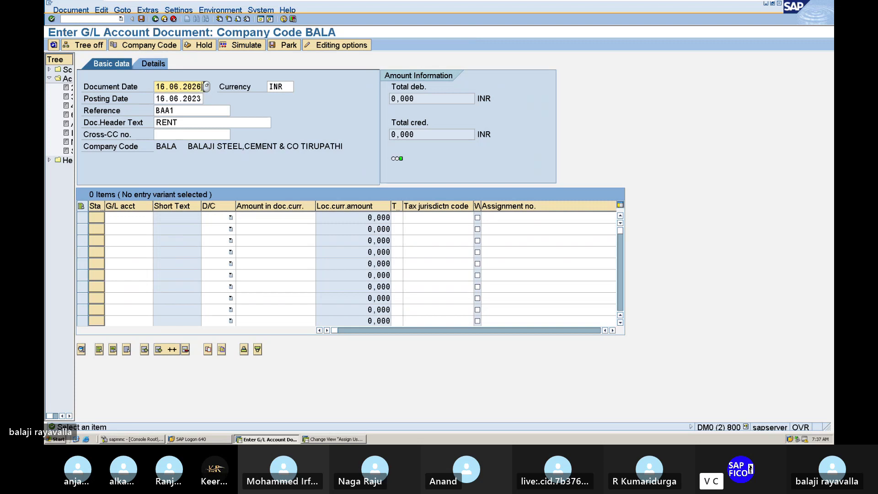
key(BackSpace)
text(3)
Step: Extend the document header text to RENT INVOICE POSTING
click(192, 123)
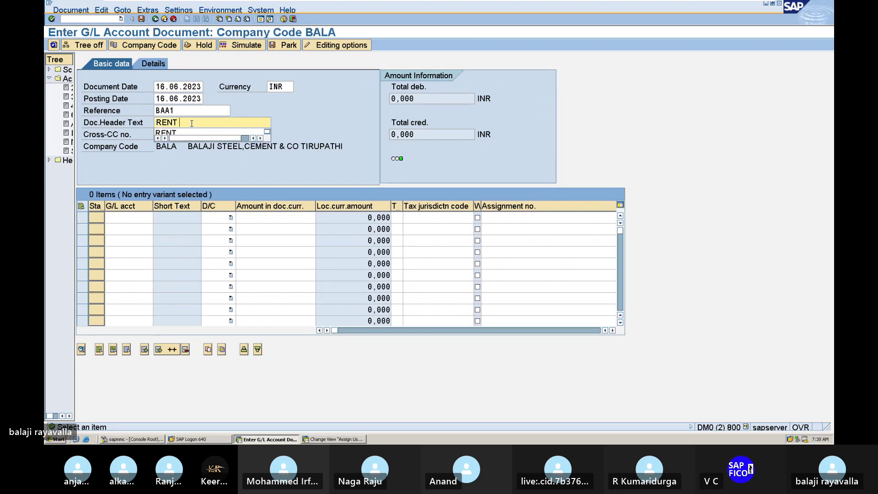
text(INVO)
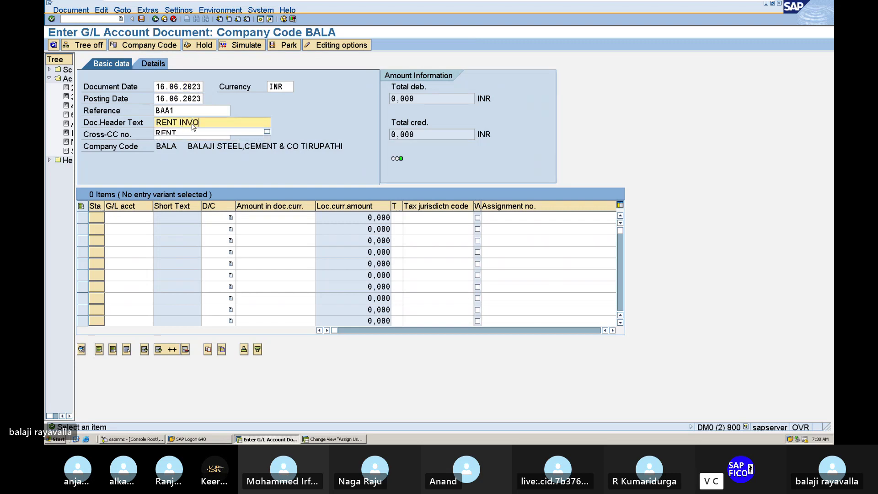
text(ICE POSTING)
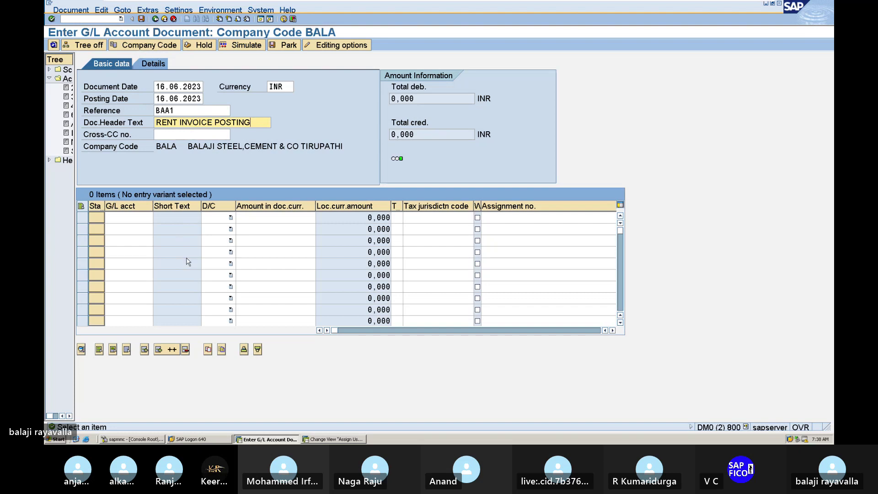
Step: Look up the G/L accounts of chart BAA1 and choose rent account 400200 for the first line item
click(147, 218)
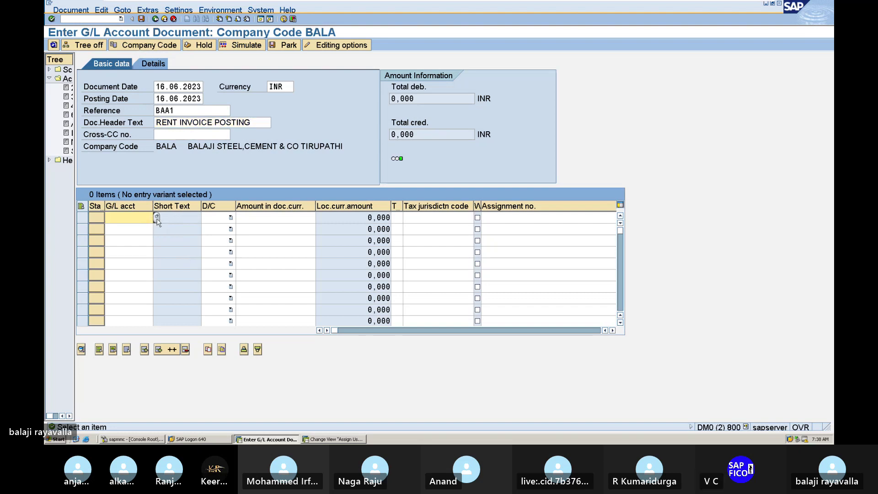
click(157, 218)
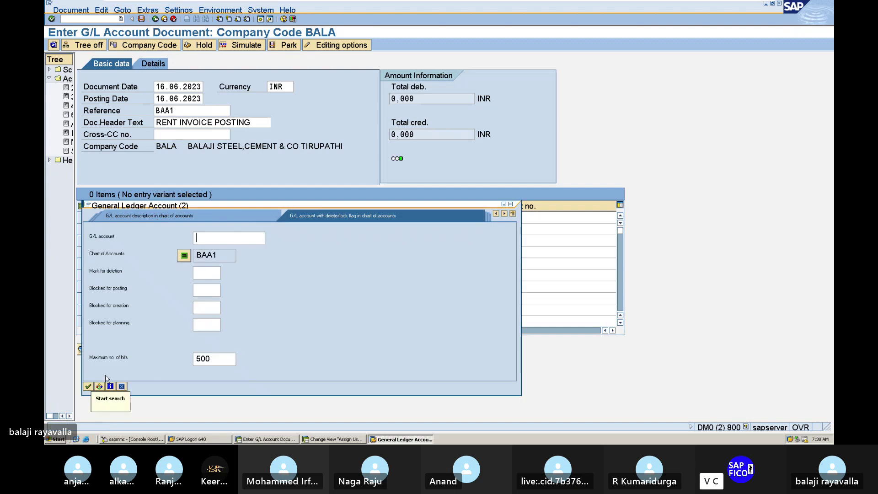
click(89, 387)
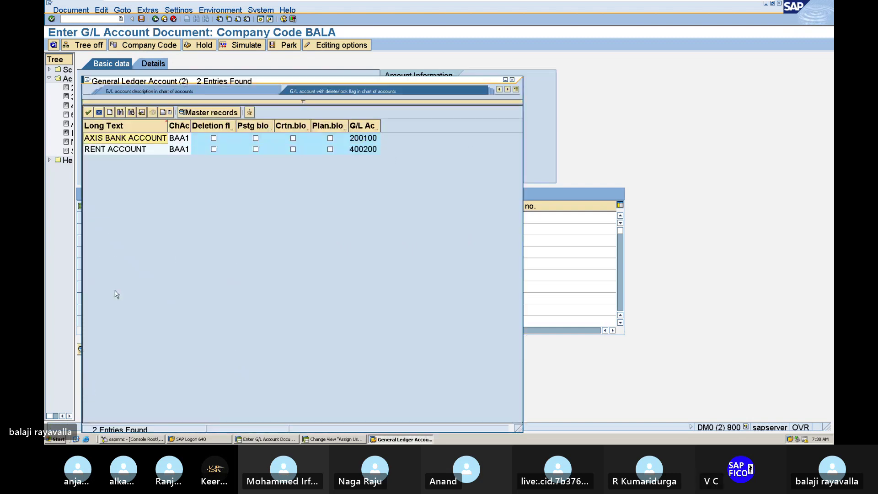
double_click(125, 152)
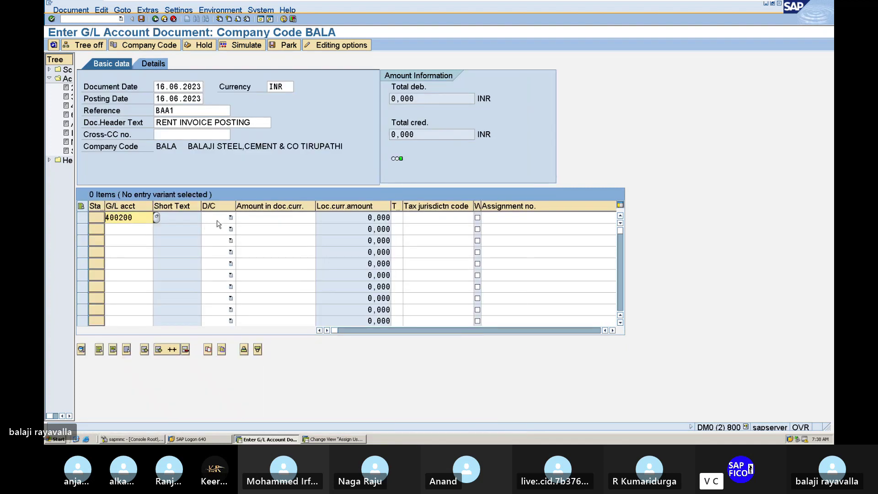
Step: Make the rent account line a debit with a document currency amount of 1000
click(217, 220)
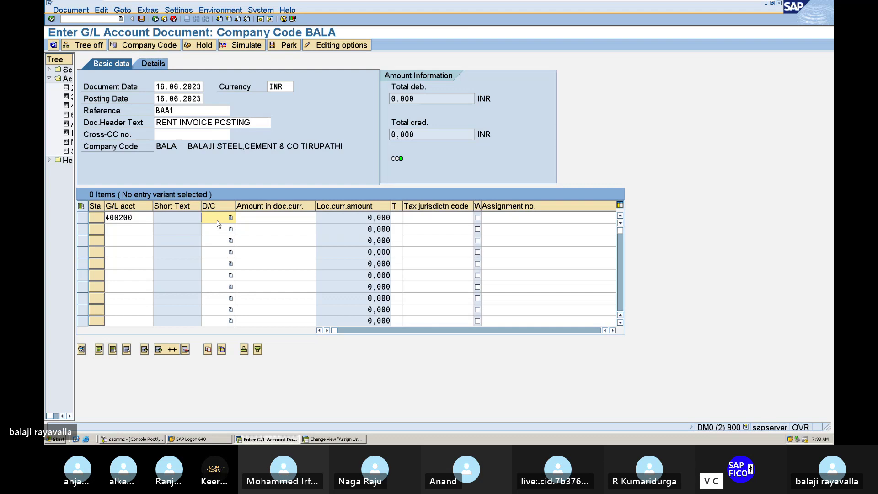
key(d)
key(Tab)
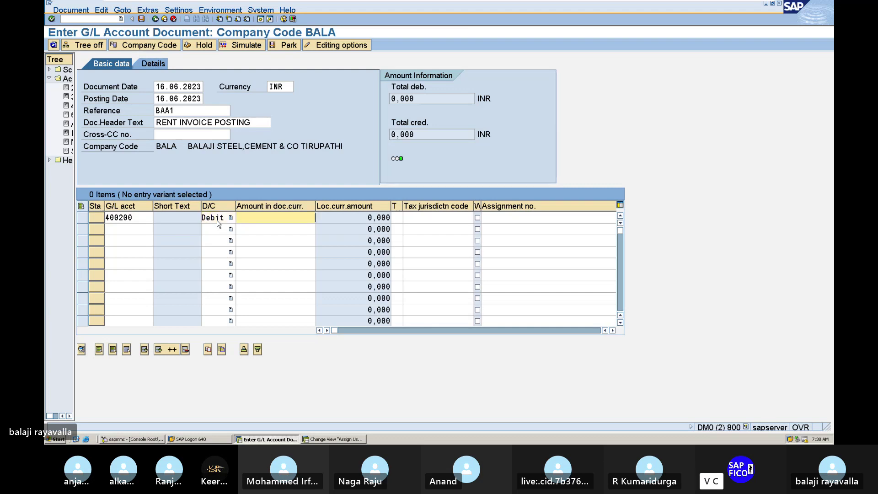
text(1000)
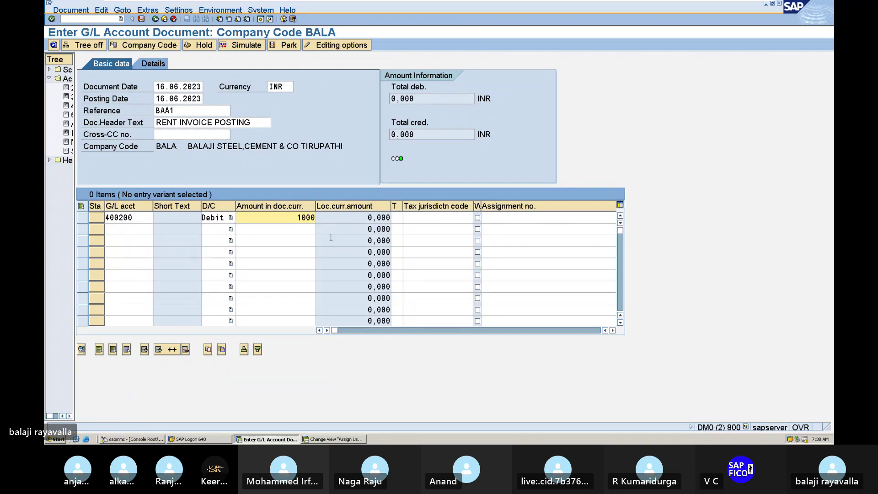
key(Tab)
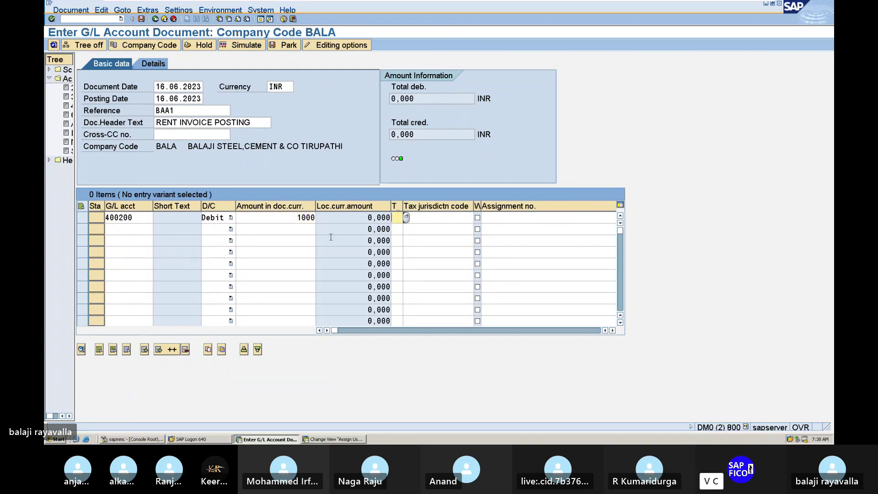
text(R)
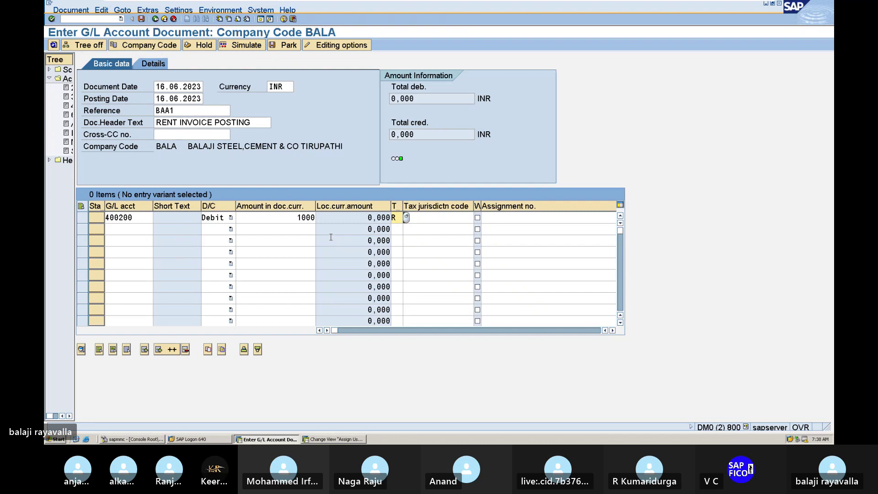
text(E)
key(BackSpace)
key(BackSpace)
key(Tab)
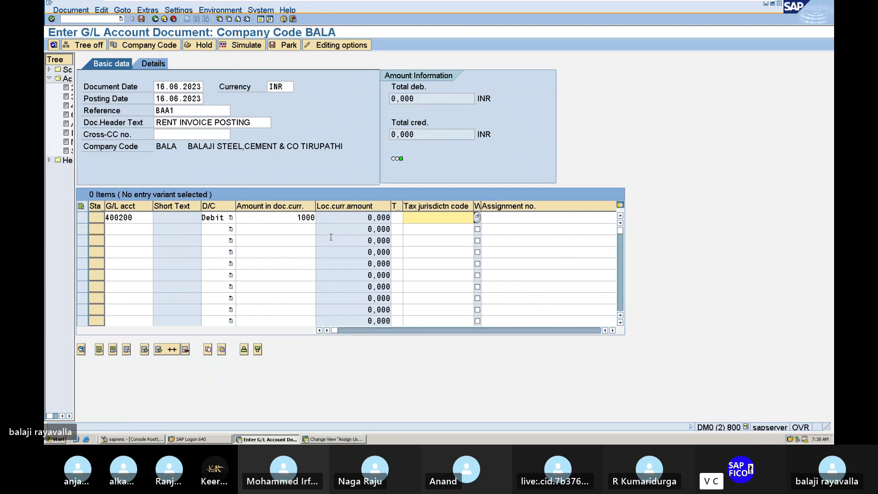
Step: Complete the rent line item with the text RENT and business area MANG
key(Return)
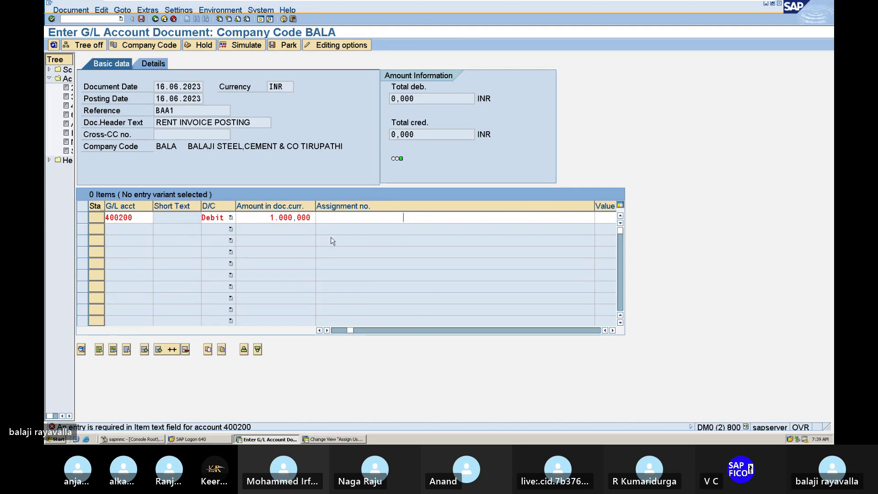
key(Return)
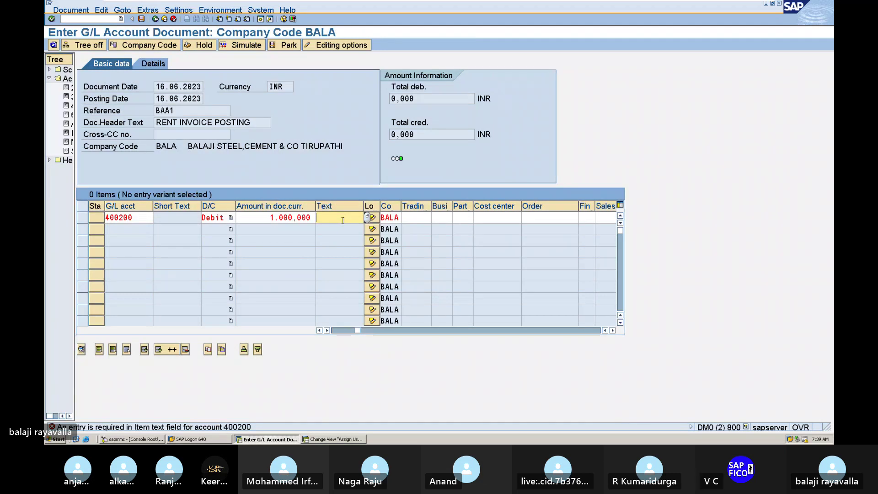
text(RENT)
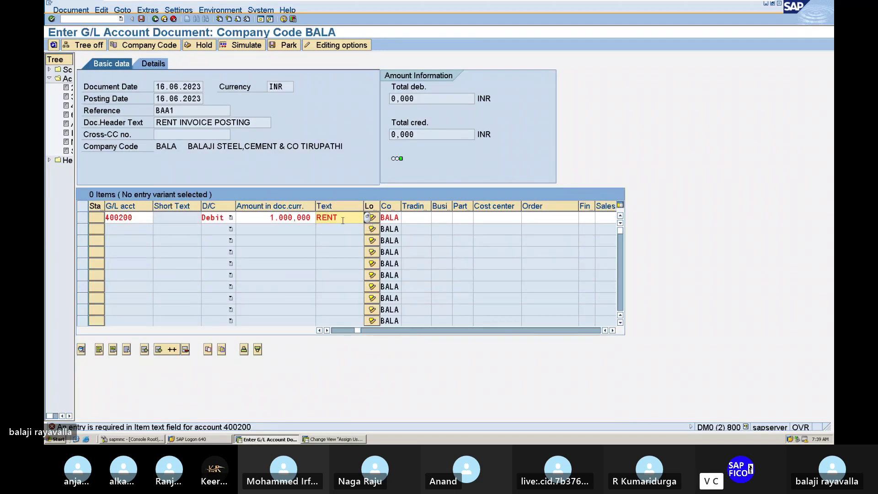
key(Return)
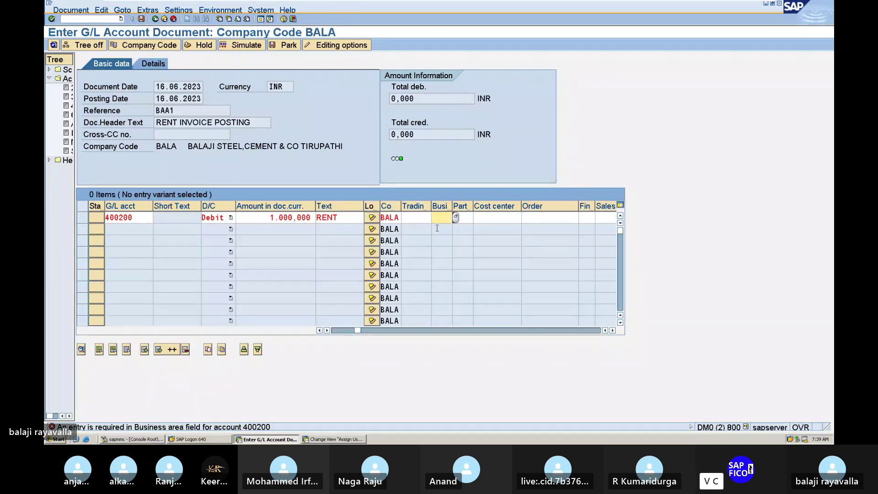
text(MANG)
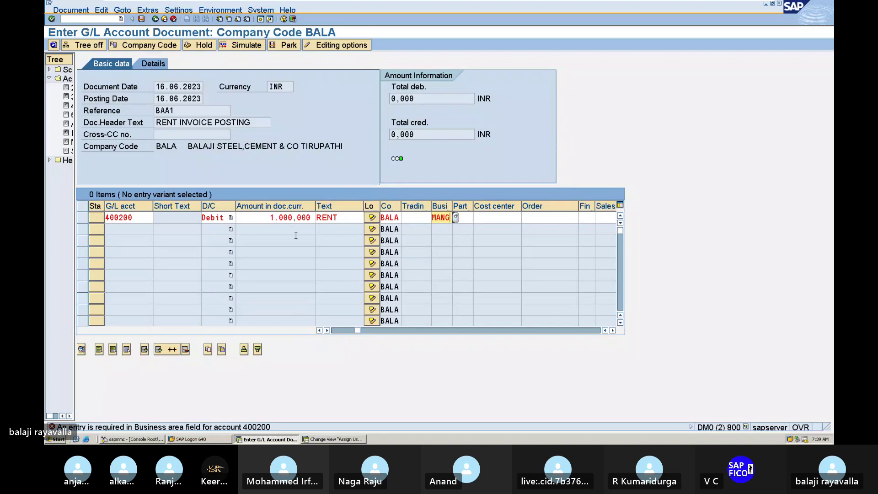
key(Return)
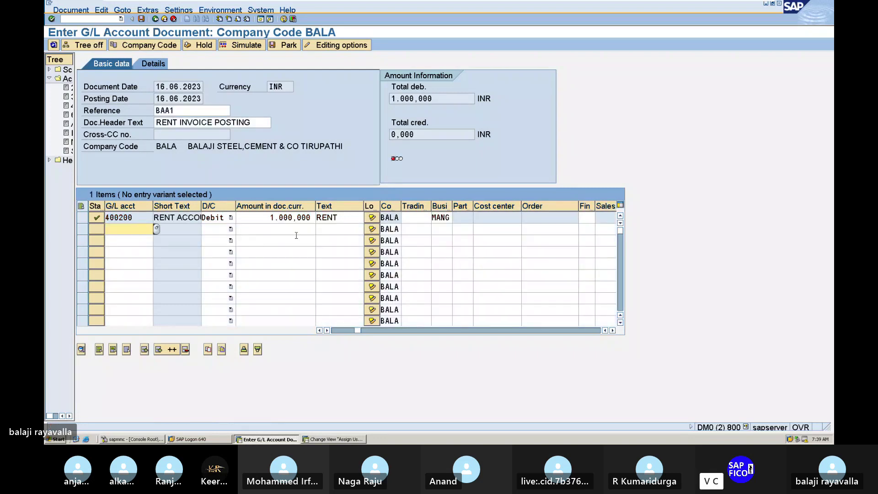
Step: Look up the chart's G/L accounts and enter Axis Bank account 200100 in the second line item
click(156, 228)
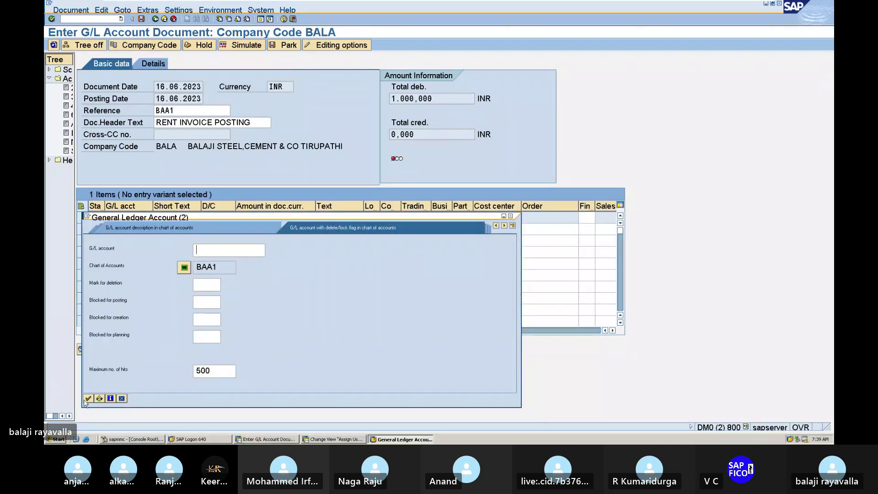
click(88, 399)
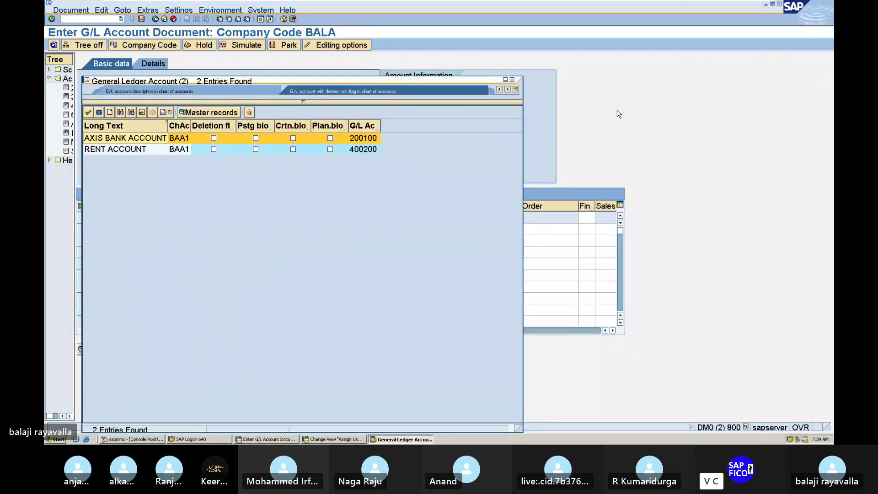
click(513, 81)
text(200100)
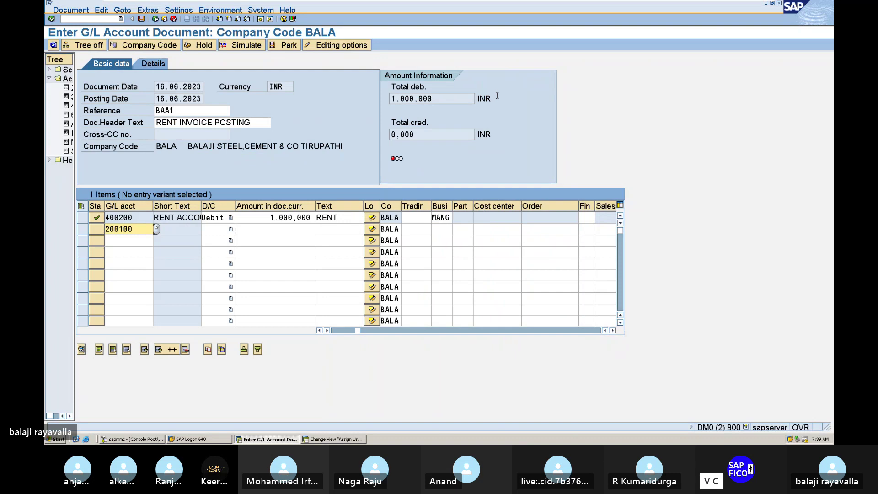
key(Tab)
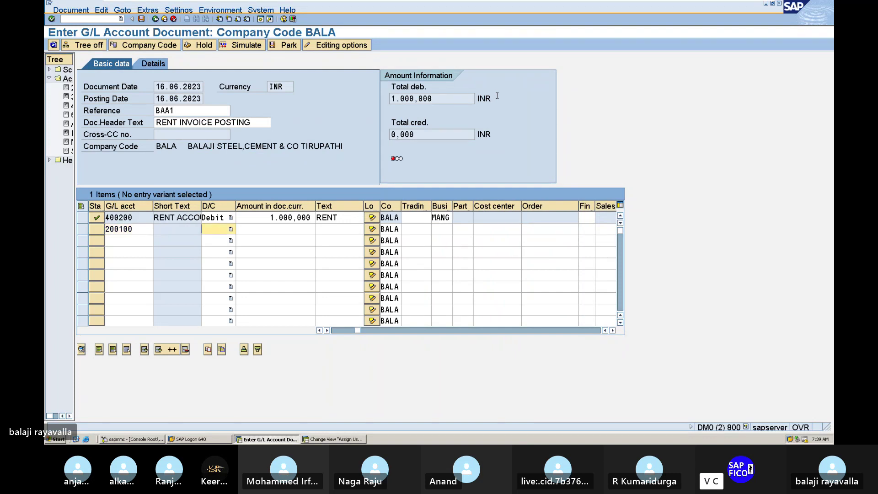
Step: Make the Axis Bank line a credit with a document currency amount of 1000
key(c)
key(Tab)
text(1)
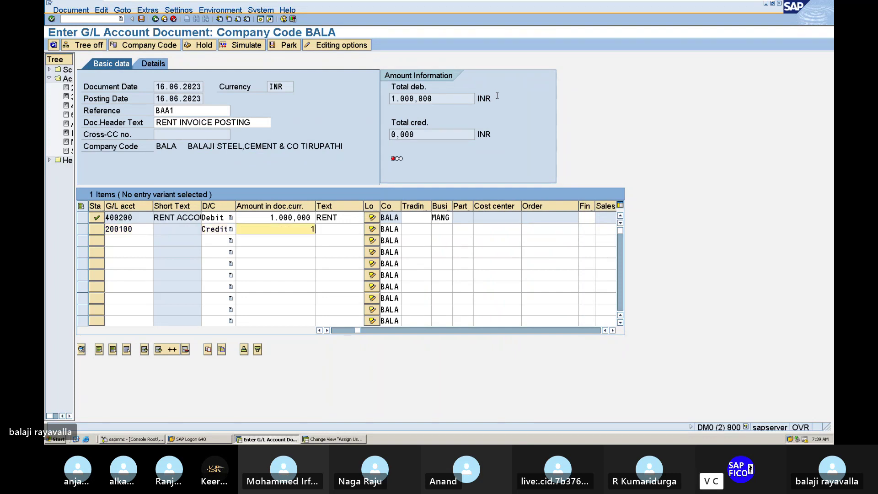
text(000)
key(Tab)
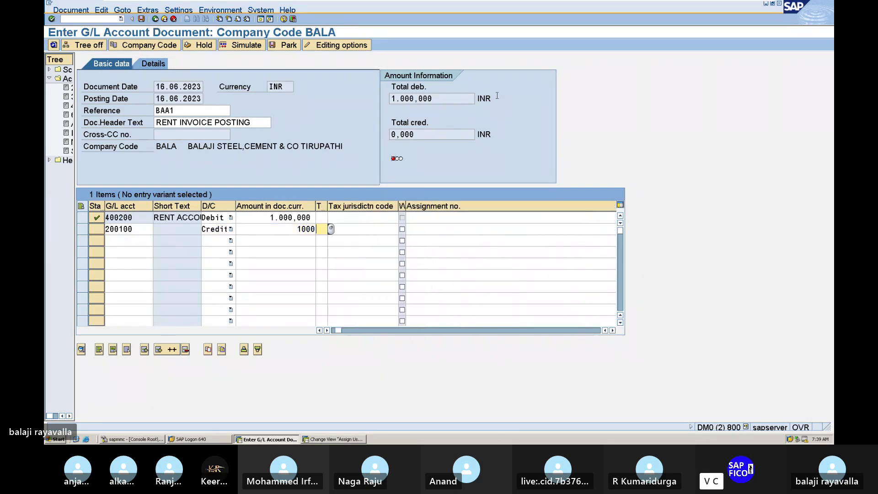
Step: Complete the Axis Bank line item with value date 16.06.2023 and business area MANG
key(Return)
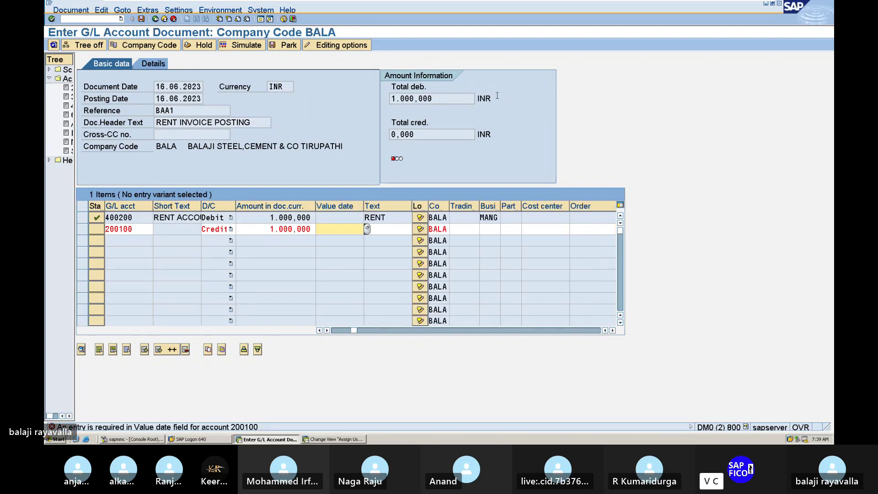
text(16.)
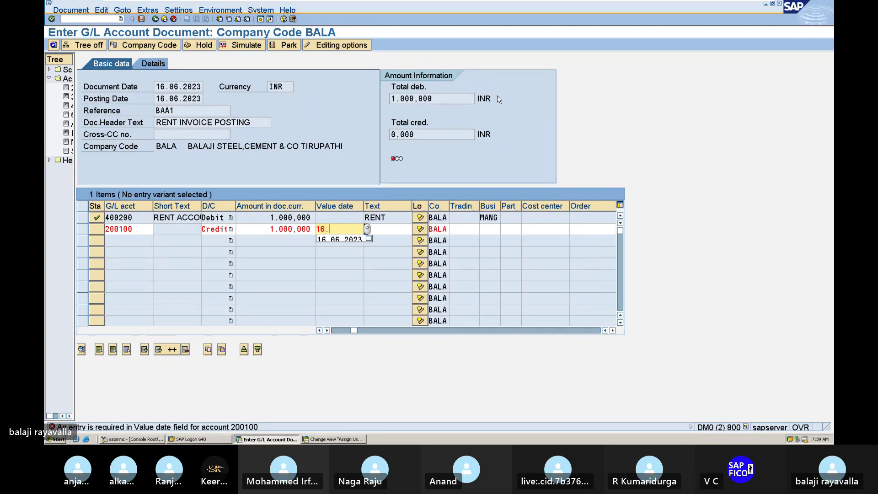
text(06.2023)
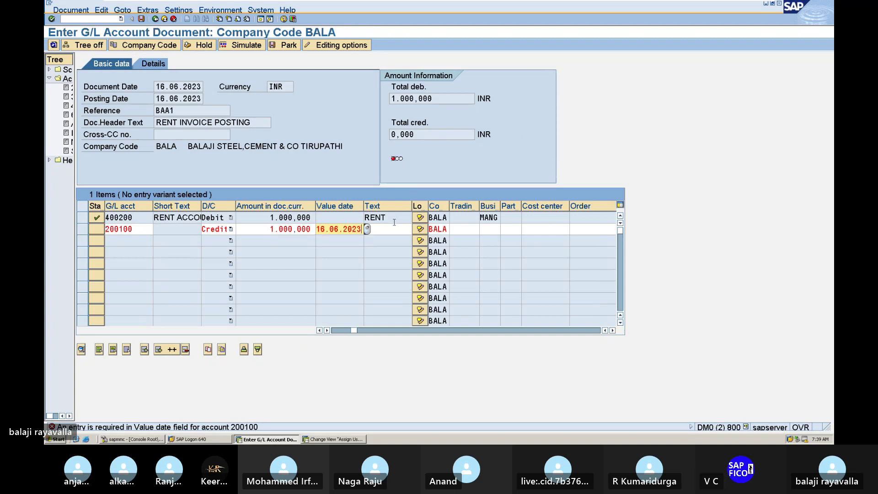
key(Return)
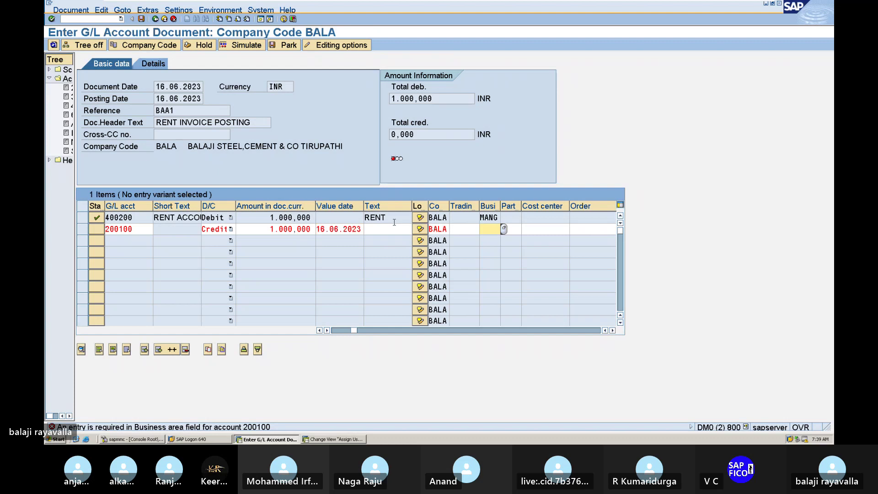
text(MANG)
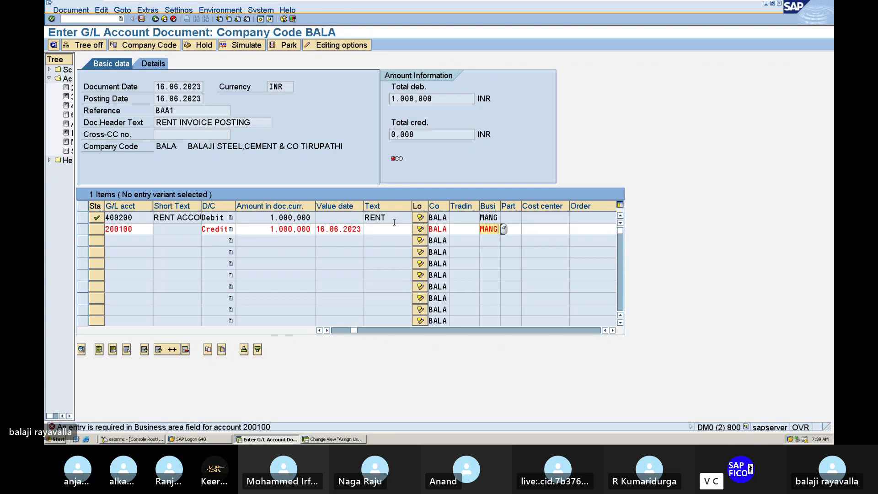
key(Return)
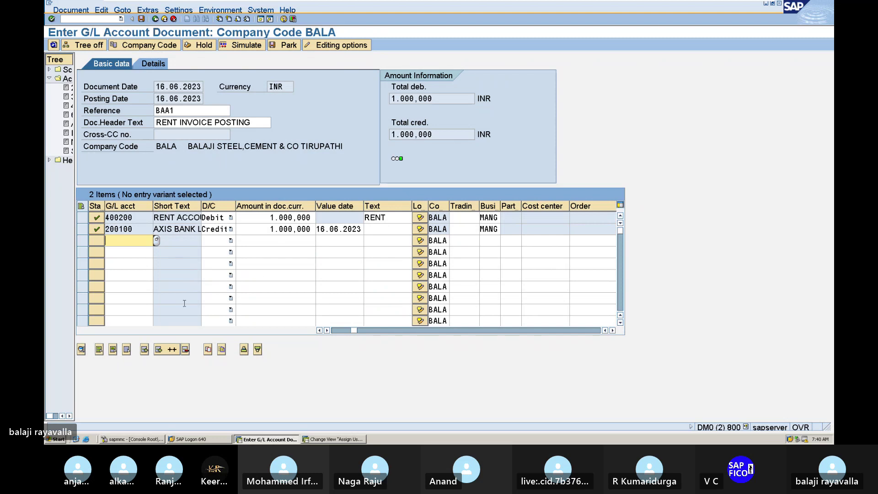
Step: Post the rent invoice document in company code BALA
click(142, 19)
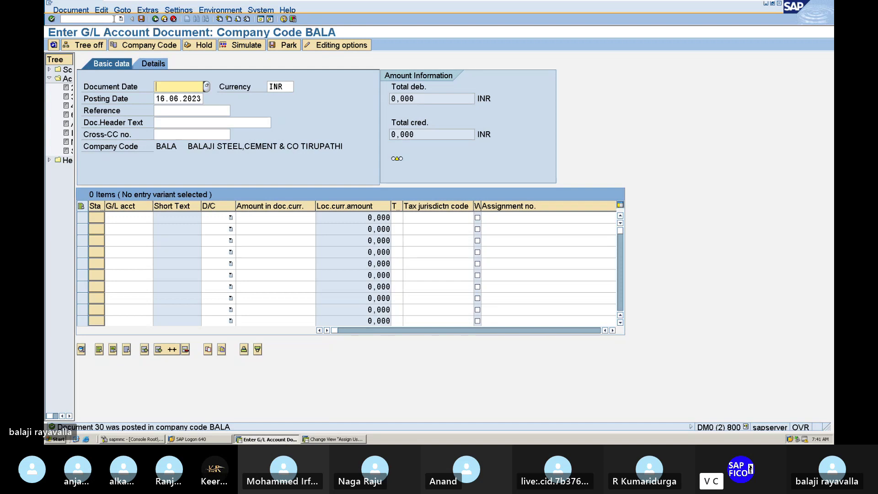
Step: Switch to the General Ledger Configurations Word document and add the line "8.LINE ITEM DISPLAY OF THE GL – FBL3N" below item 7
mouse_move(724, 17)
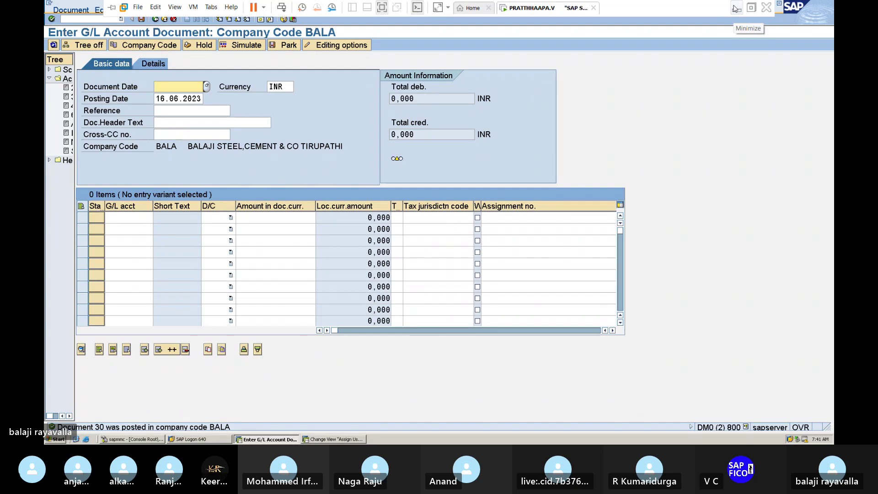
click(737, 8)
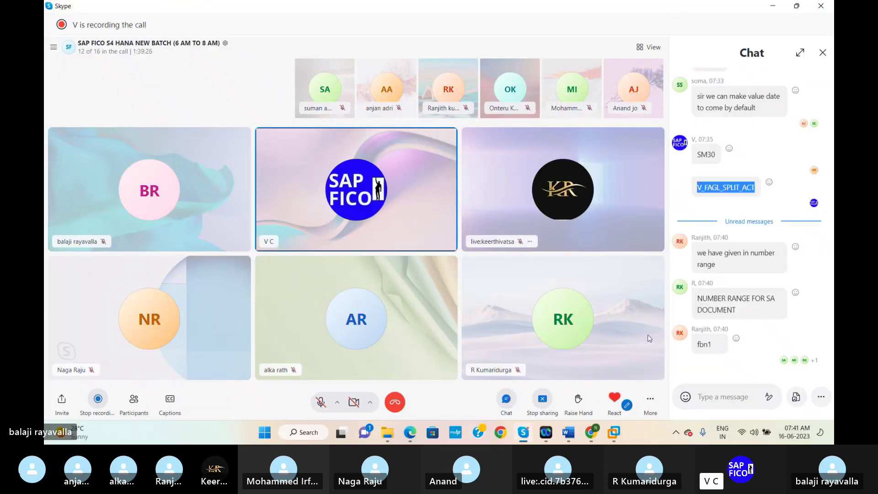
mouse_move(578, 438)
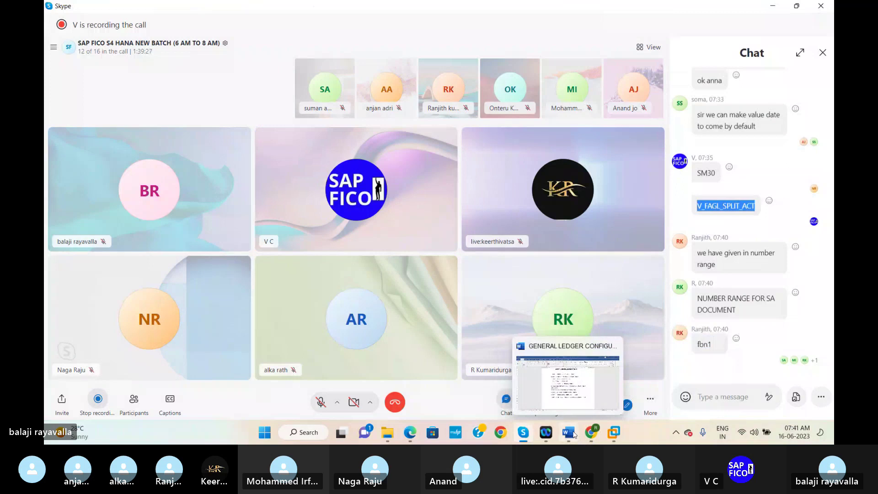
click(583, 387)
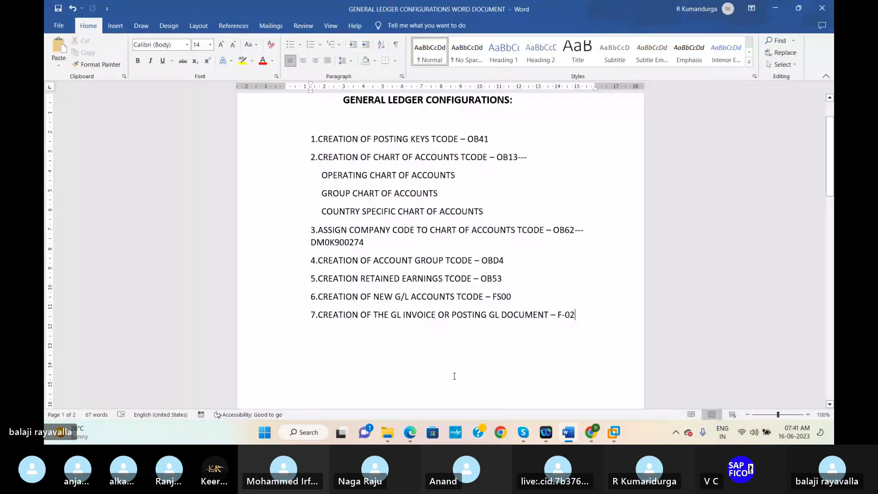
key(Return)
text(8)
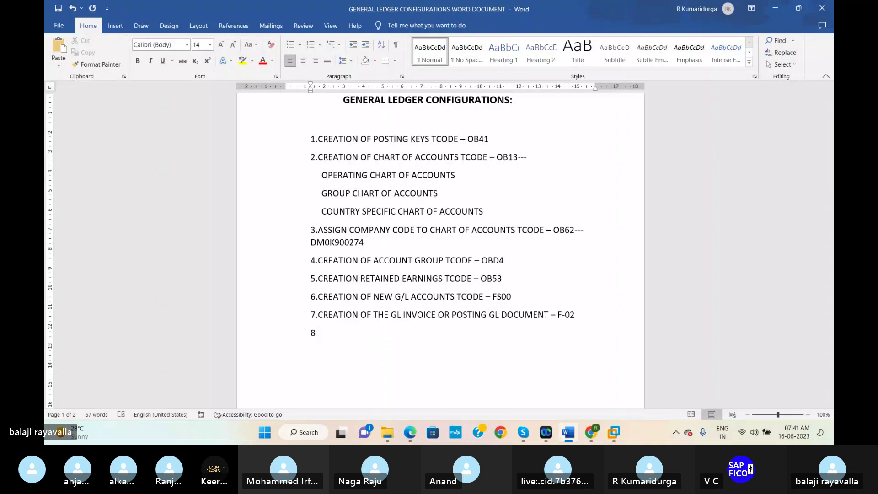
text(.)
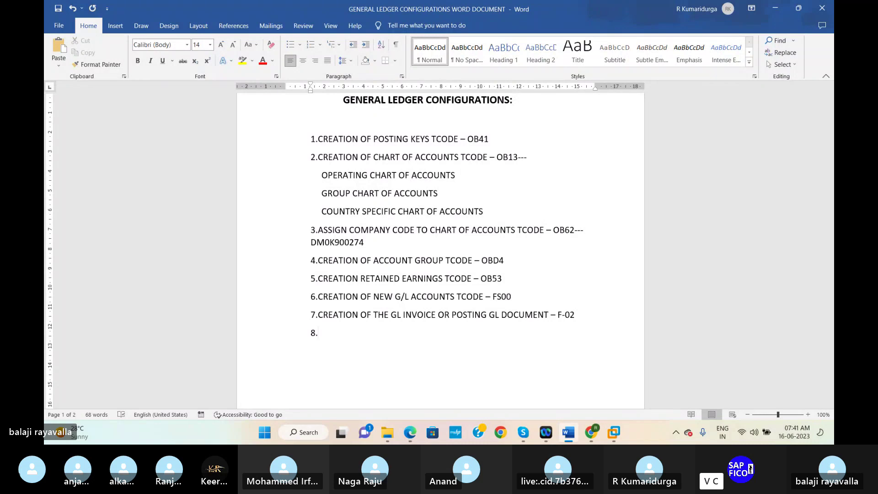
text(LINE ITEEM)
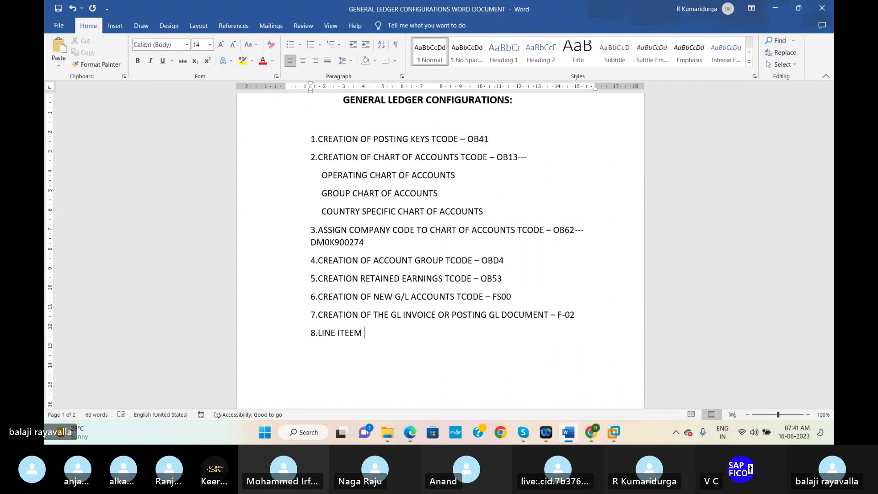
key(BackSpace)
key(BackSpace)
key(BackSpace)
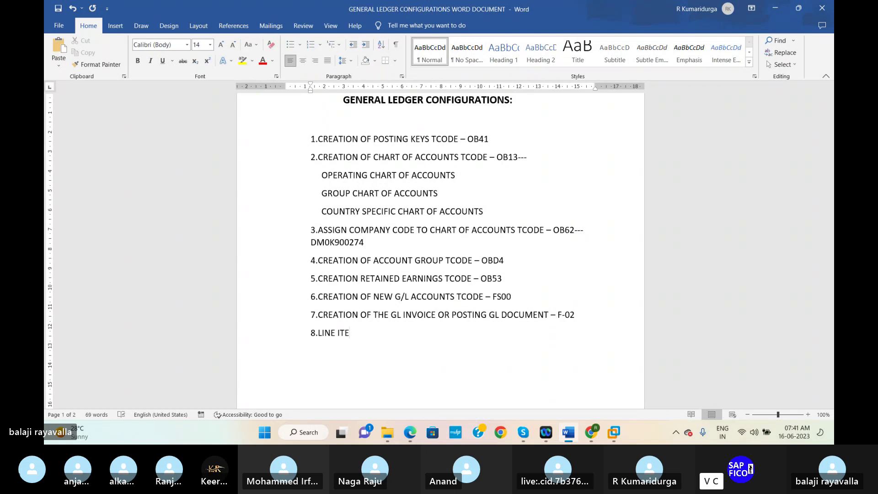
text(M DISPLA)
text(Y OF THE )
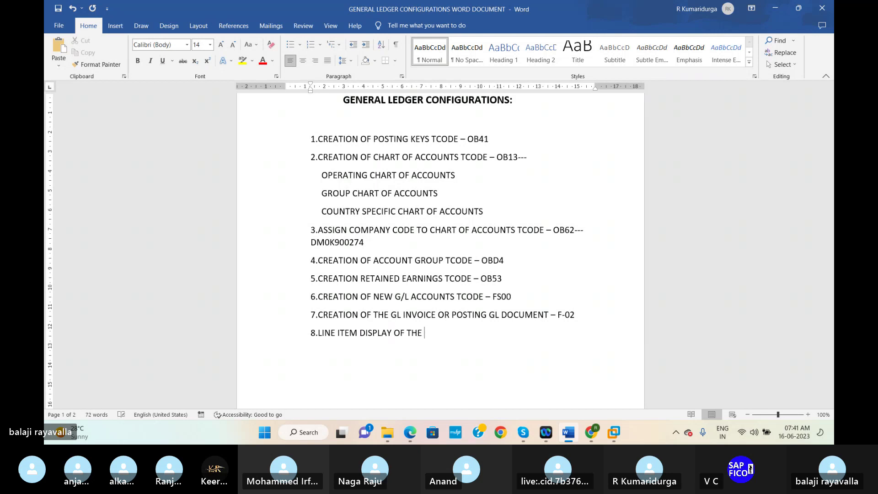
text(GL)
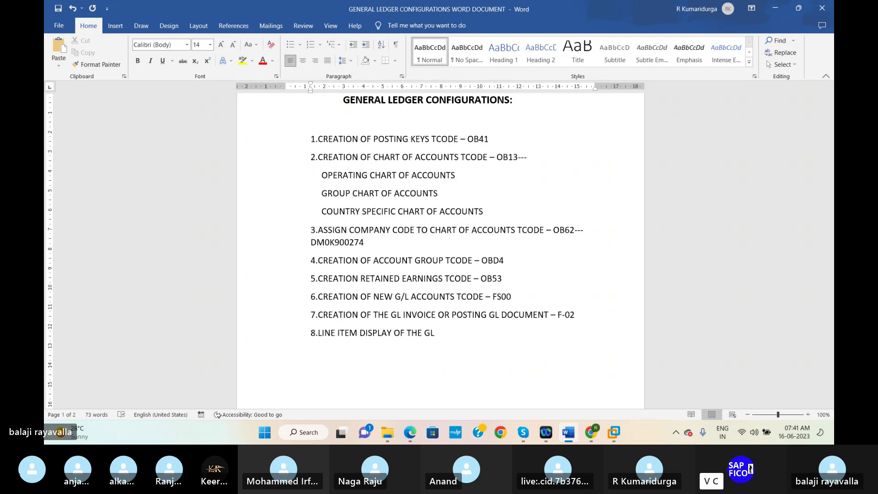
text( - FBK)
key(BackSpace)
text(L3N)
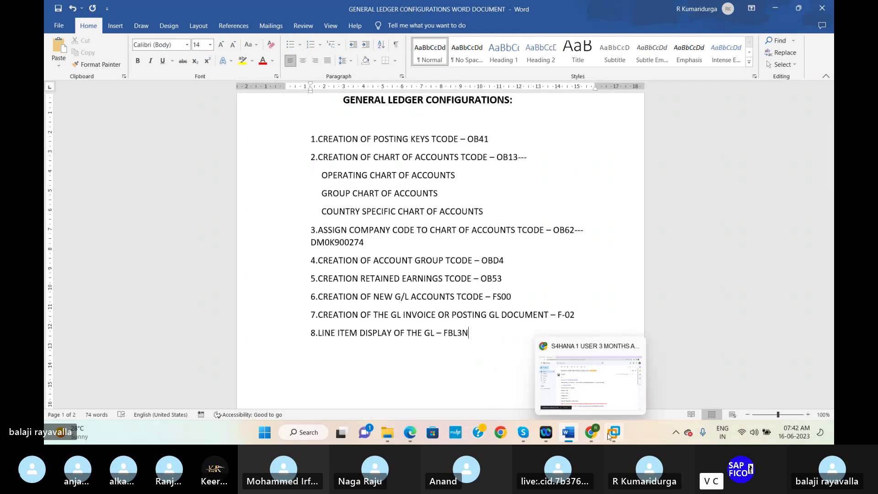
Step: Switch back to SAP and run FBL3N to display open items for G/L account 200100 in company code BALA at 16.06.2023
mouse_move(611, 435)
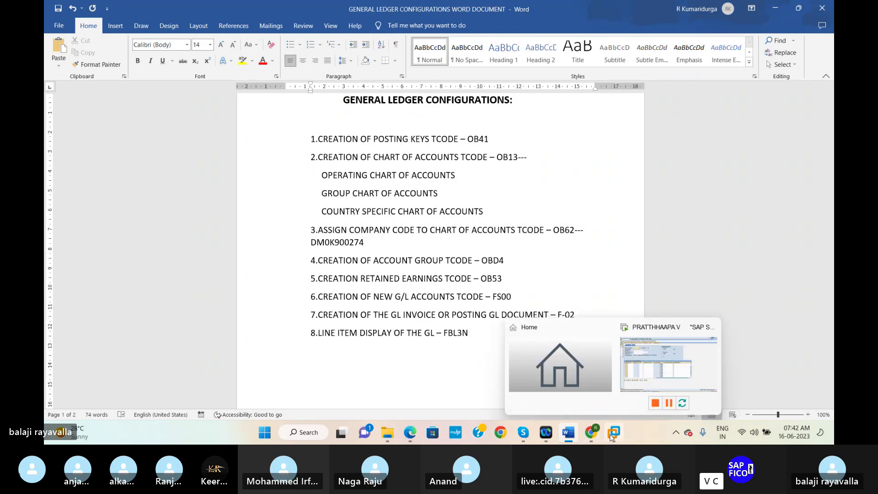
click(639, 387)
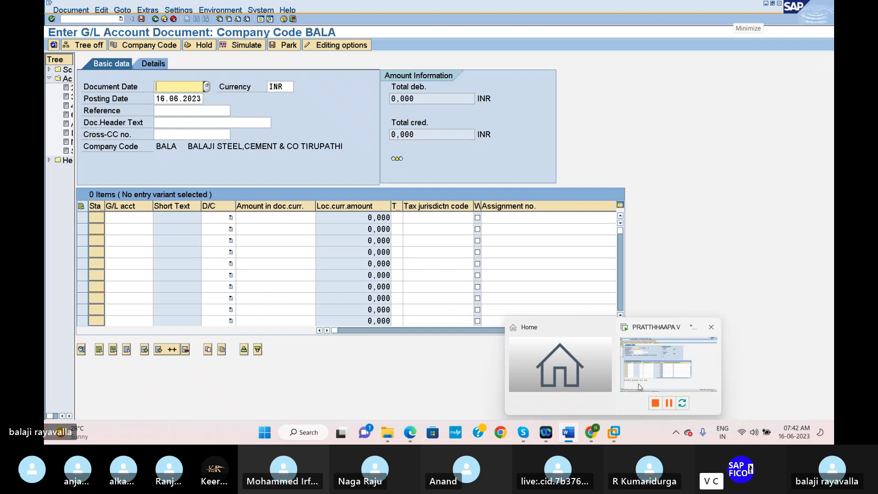
click(88, 19)
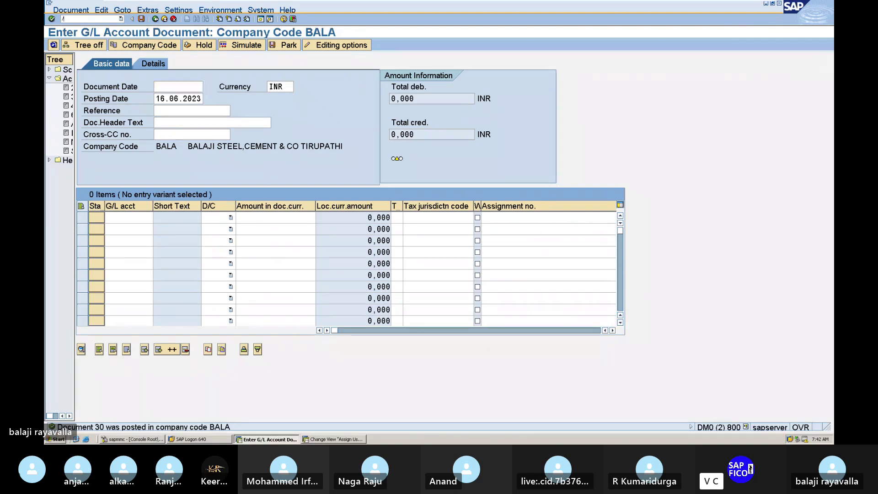
text(/NFBL3N)
key(Return)
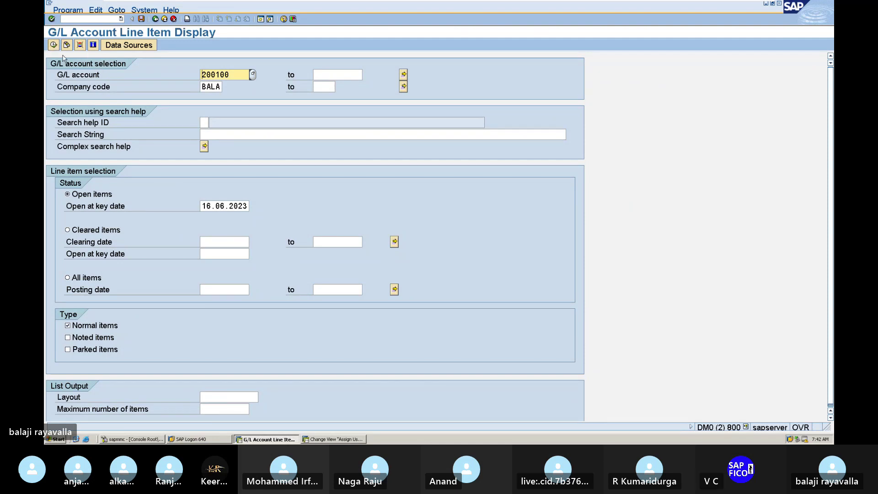
click(53, 45)
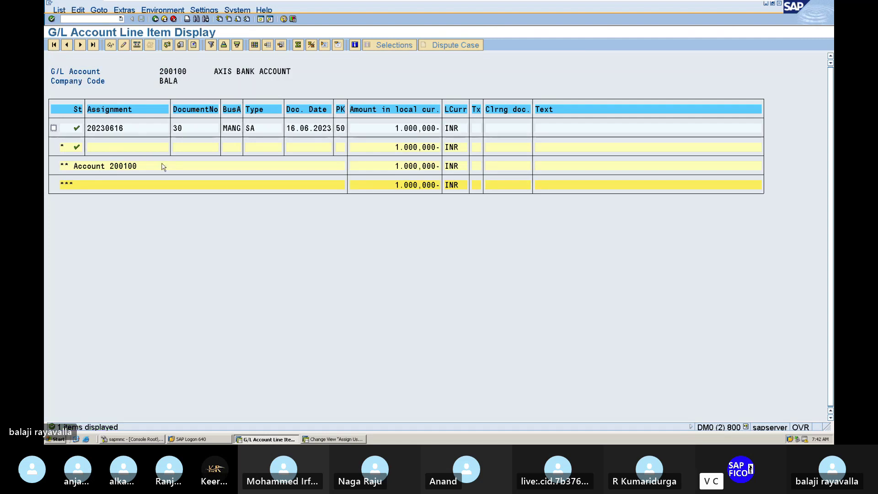
Step: Return to the selection and display the open line items of G/L account 400200 in company code BALA
click(155, 20)
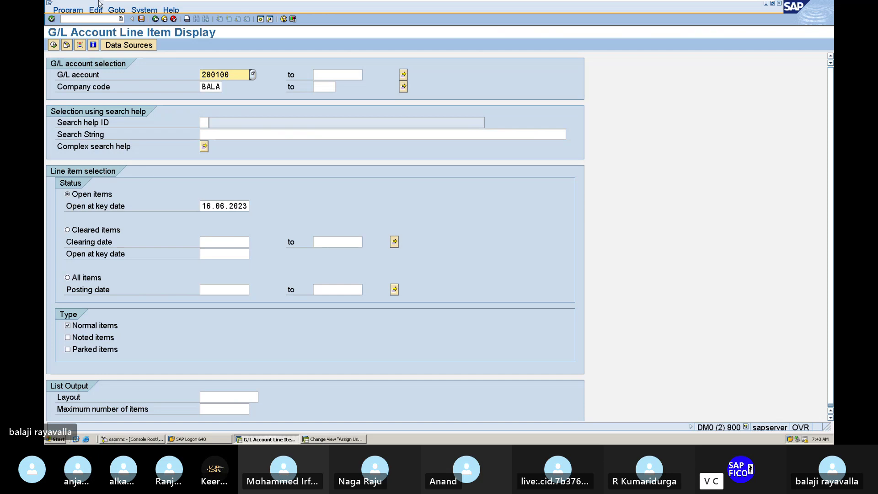
click(233, 74)
key(BackSpace)
key(BackSpace)
key(BackSpace)
key(BackSpace)
key(BackSpace)
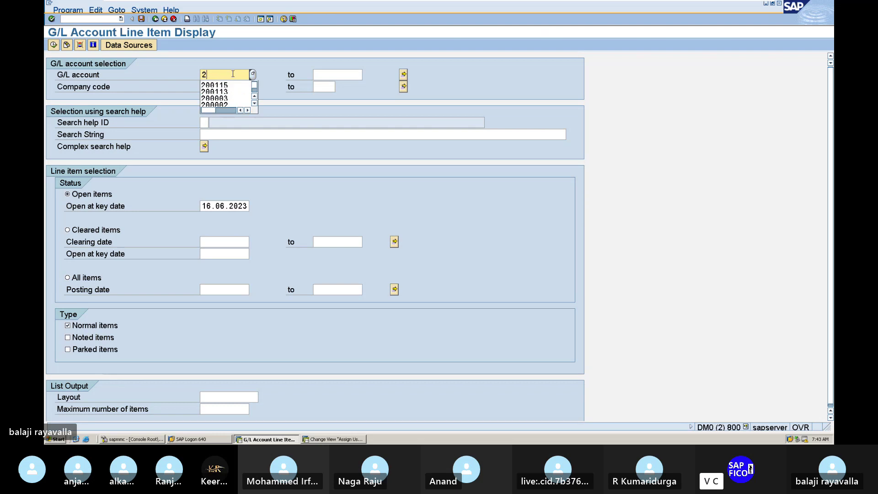
key(BackSpace)
text(400200)
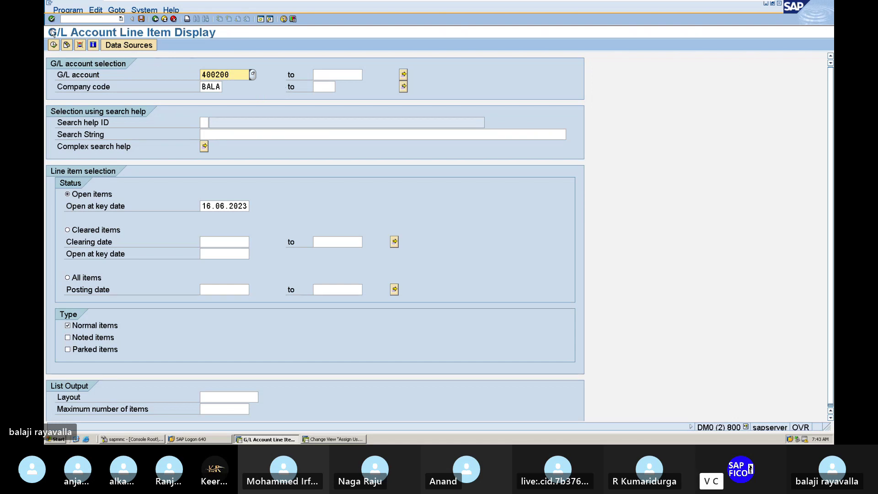
click(56, 46)
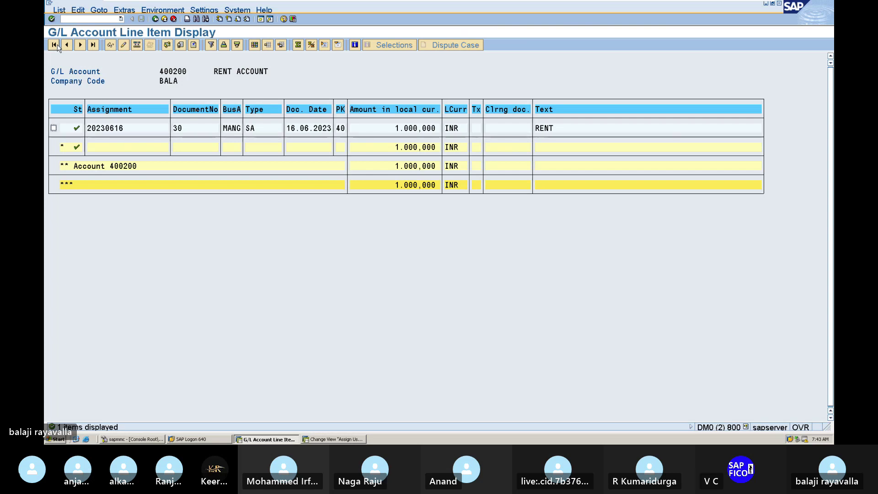
Step: Leave the line item display with /N and return to the SAP Easy Access screen
click(102, 19)
text(/N)
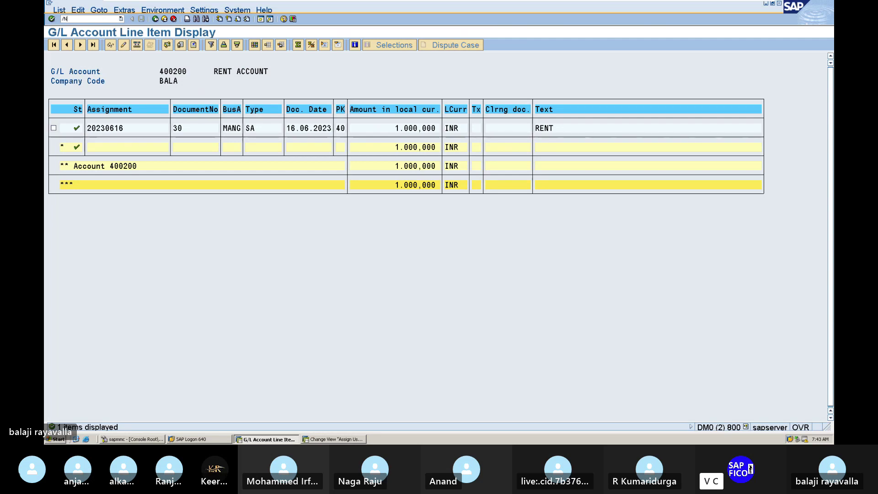
key(Return)
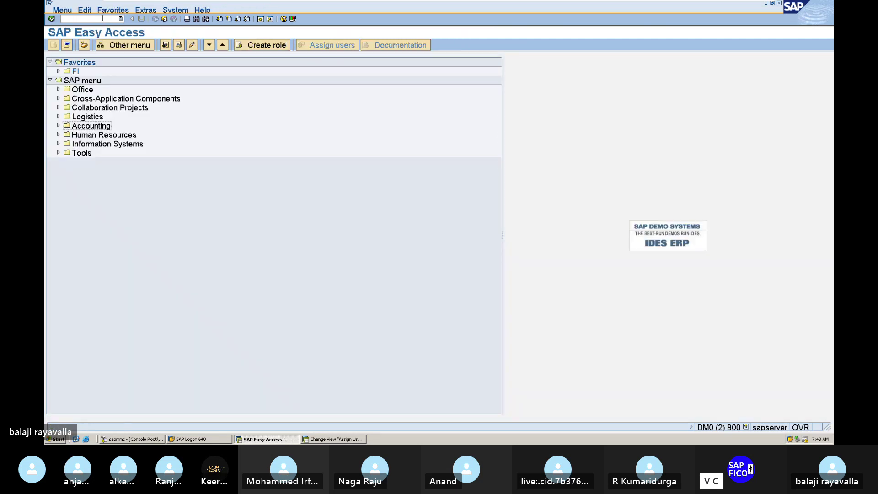